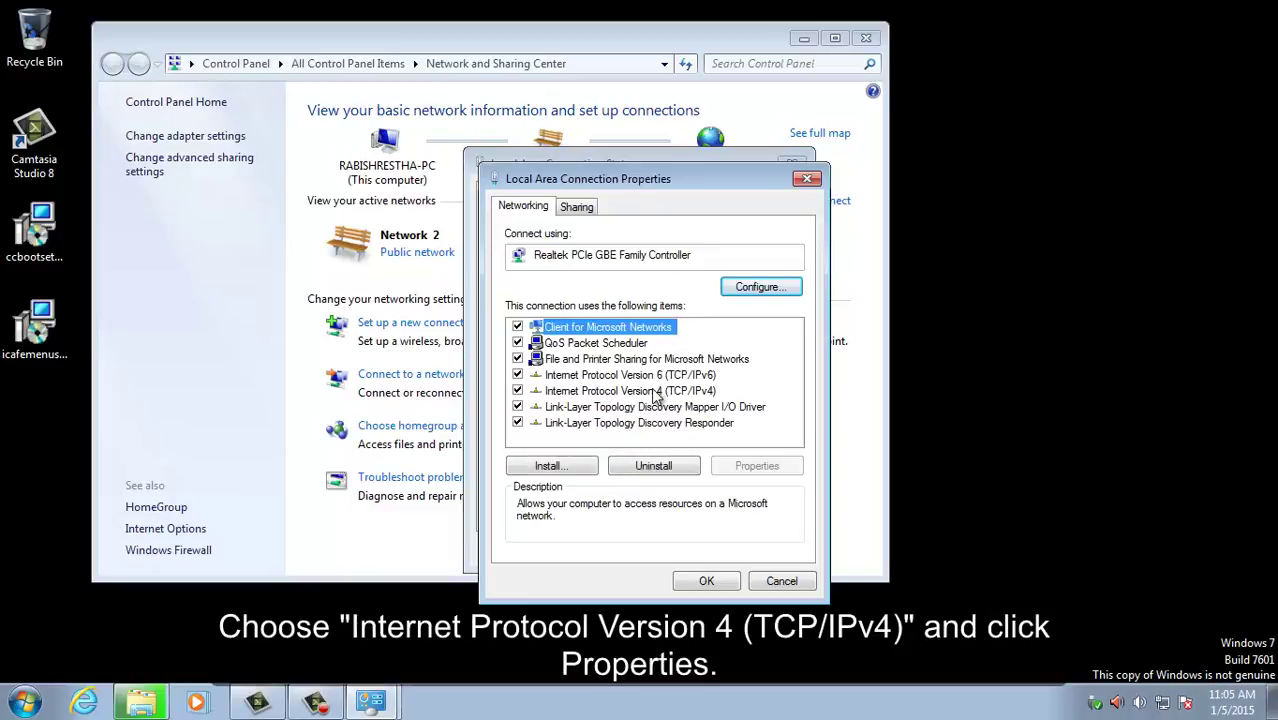
Step: Give the connection static IPv4 192.168.1.200, mask 255.255.255.0, gateway and DNS 192.168.1.1
{"action": "double_click", "coordinate": [665, 391]}
{"action": "left_click", "coordinate": [666, 388]}
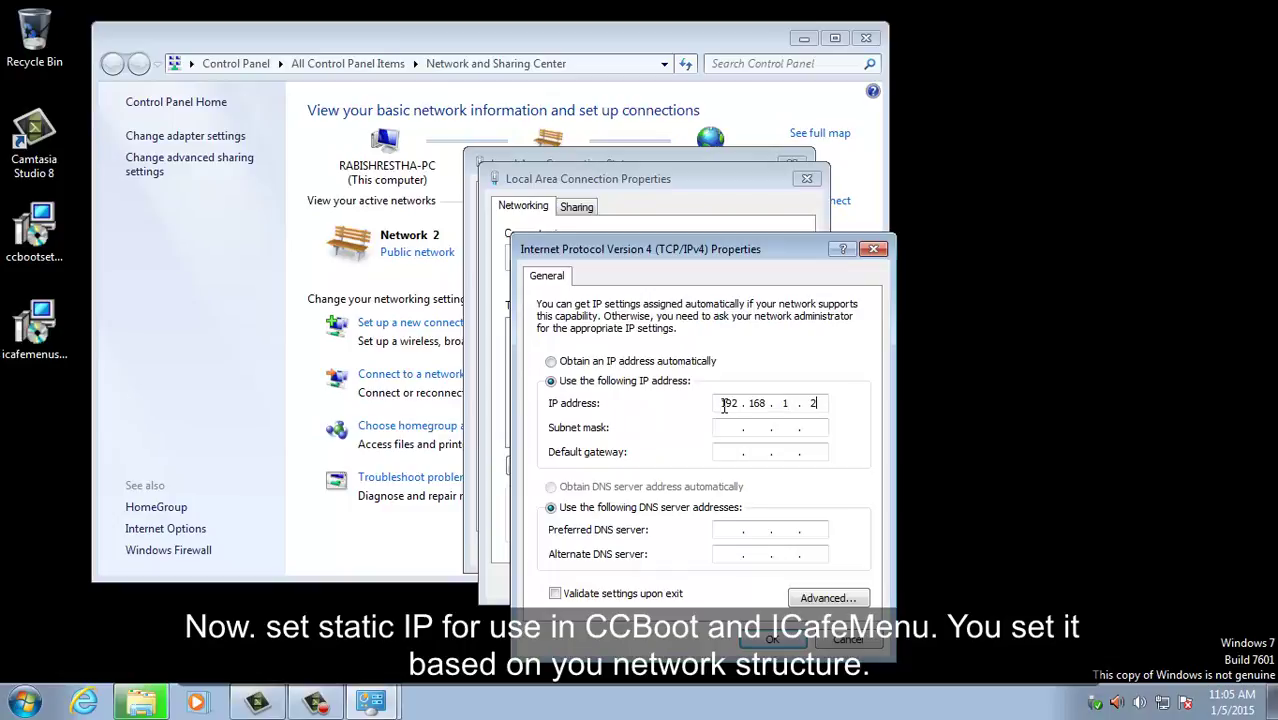
{"action": "type", "text": "00"}
{"action": "key", "text": "Tab"}
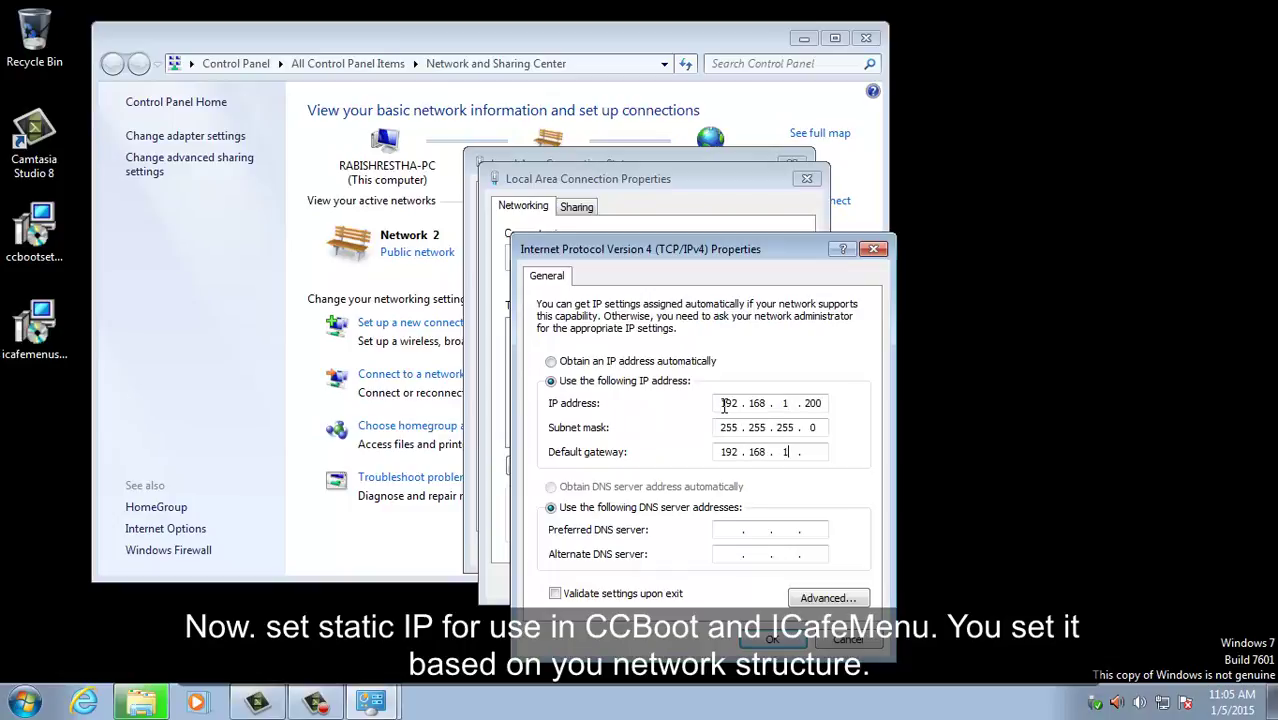
{"action": "type", "text": ".1"}
{"action": "key", "text": "Tab"}
{"action": "key", "text": "Tab"}
{"action": "type", "text": "192 . 168 . 1 . 1"}
{"action": "left_click", "coordinate": [771, 641]}
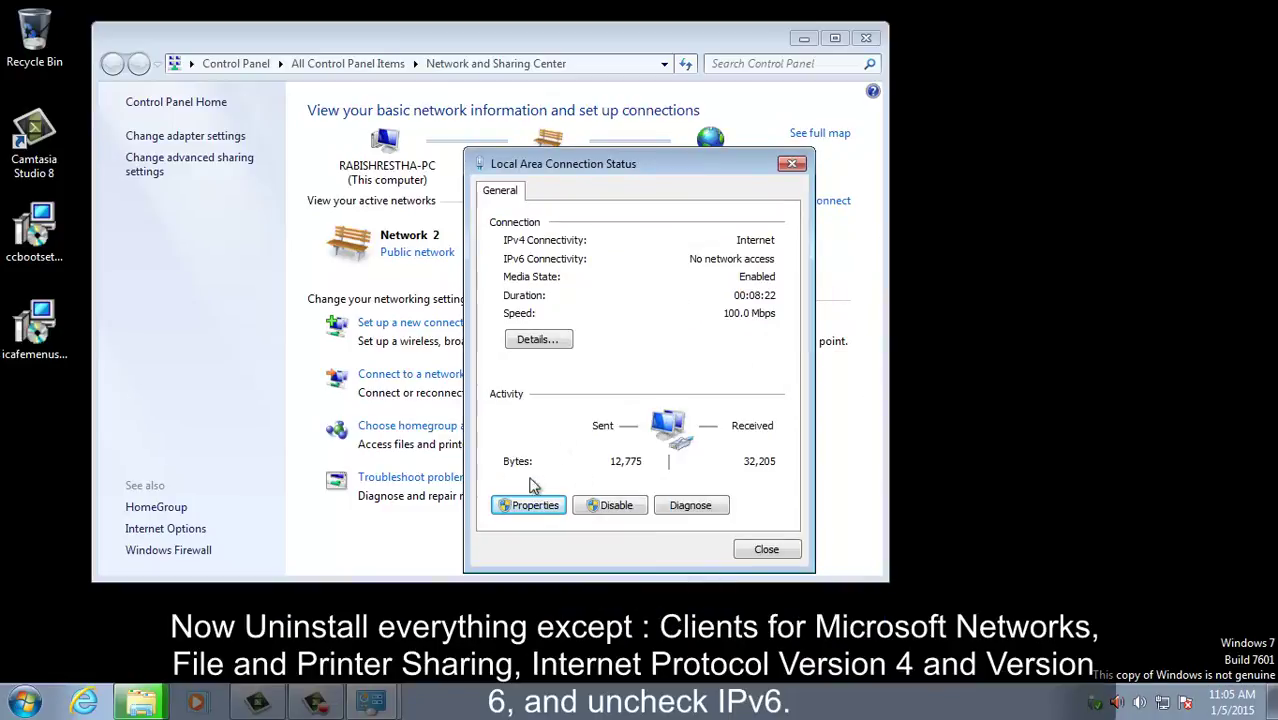
Step: Uninstall QoS Packet Scheduler and both Link-Layer Topology Discovery Mapper and Responder
{"action": "left_click", "coordinate": [530, 504]}
{"action": "left_click", "coordinate": [595, 342]}
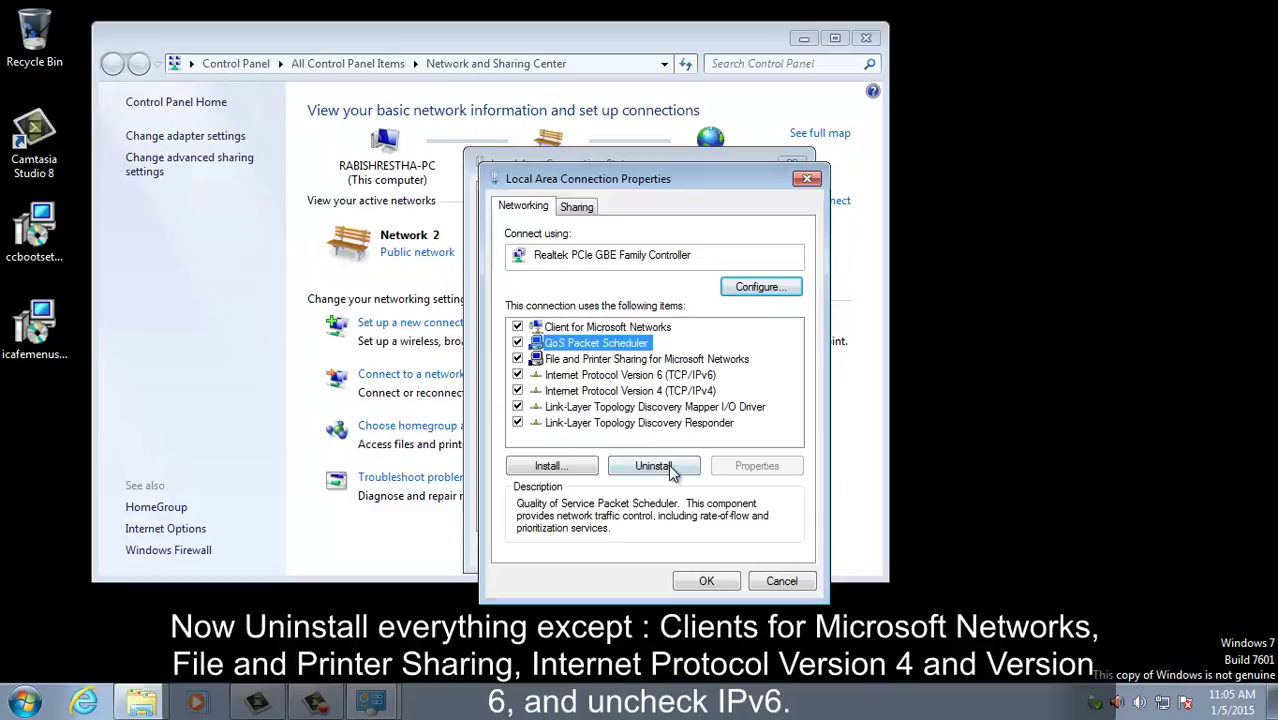
{"action": "left_click", "coordinate": [653, 465]}
{"action": "left_click", "coordinate": [740, 420]}
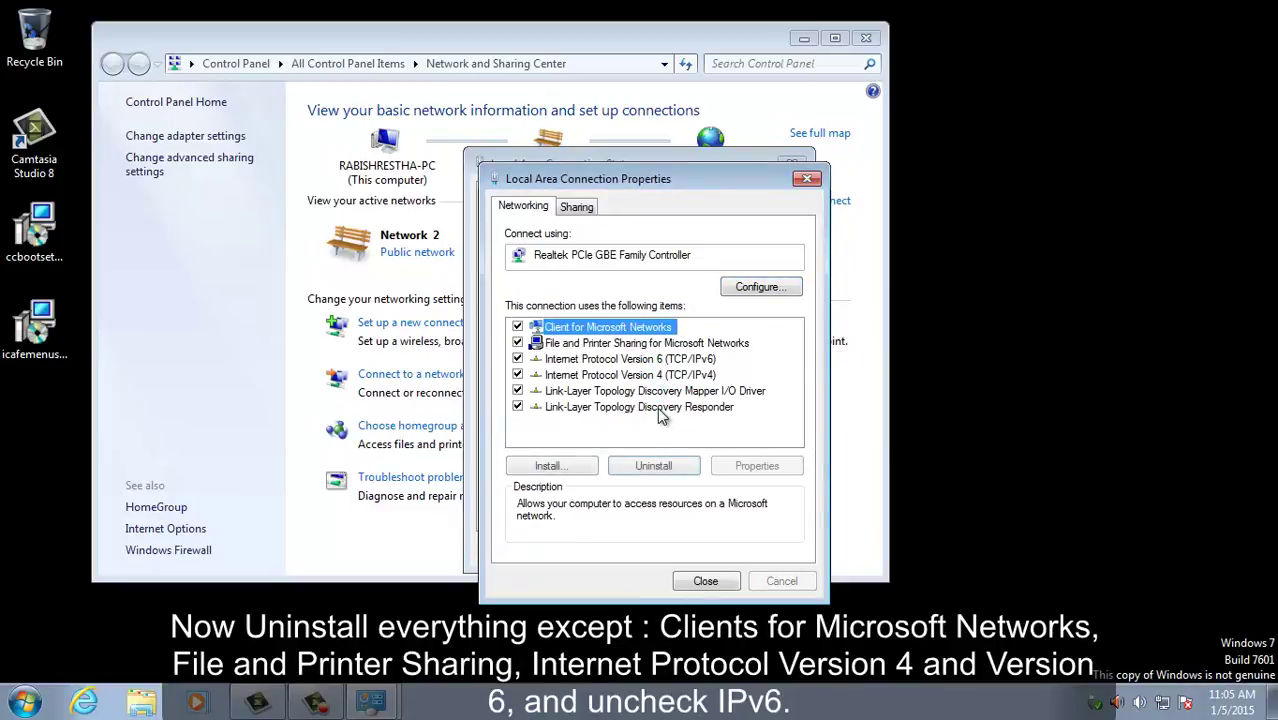
{"action": "left_click", "coordinate": [660, 392]}
{"action": "left_click", "coordinate": [653, 466]}
{"action": "left_click", "coordinate": [738, 421]}
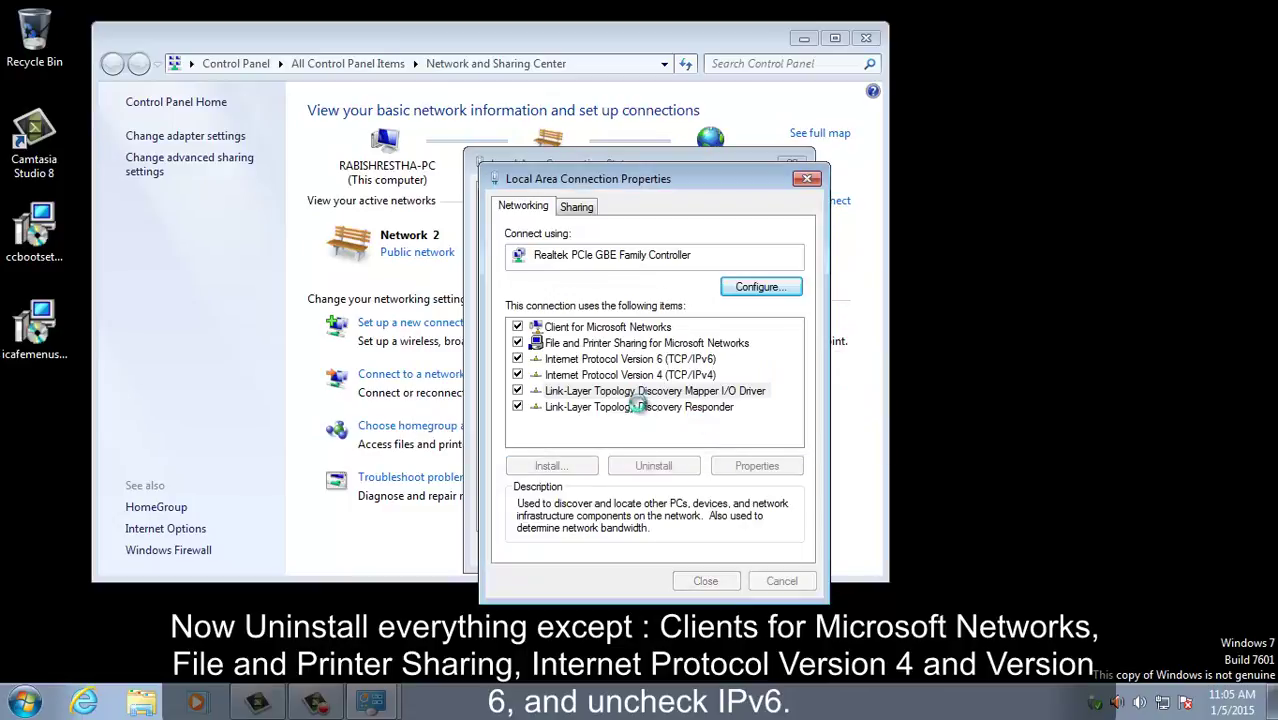
{"action": "left_click", "coordinate": [650, 391]}
{"action": "left_click", "coordinate": [659, 460]}
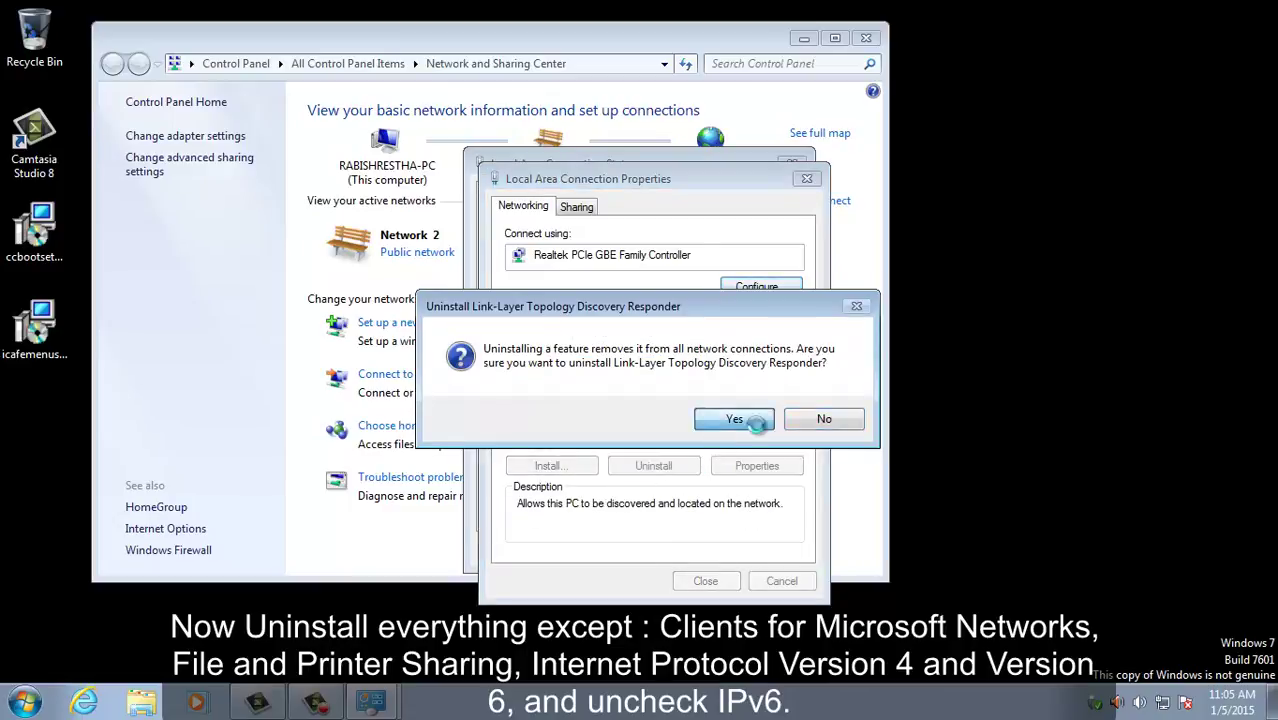
{"action": "left_click", "coordinate": [742, 338]}
Step: Uncheck Internet Protocol Version 6 and close the connection properties
{"action": "left_click", "coordinate": [630, 358]}
{"action": "left_click", "coordinate": [517, 358]}
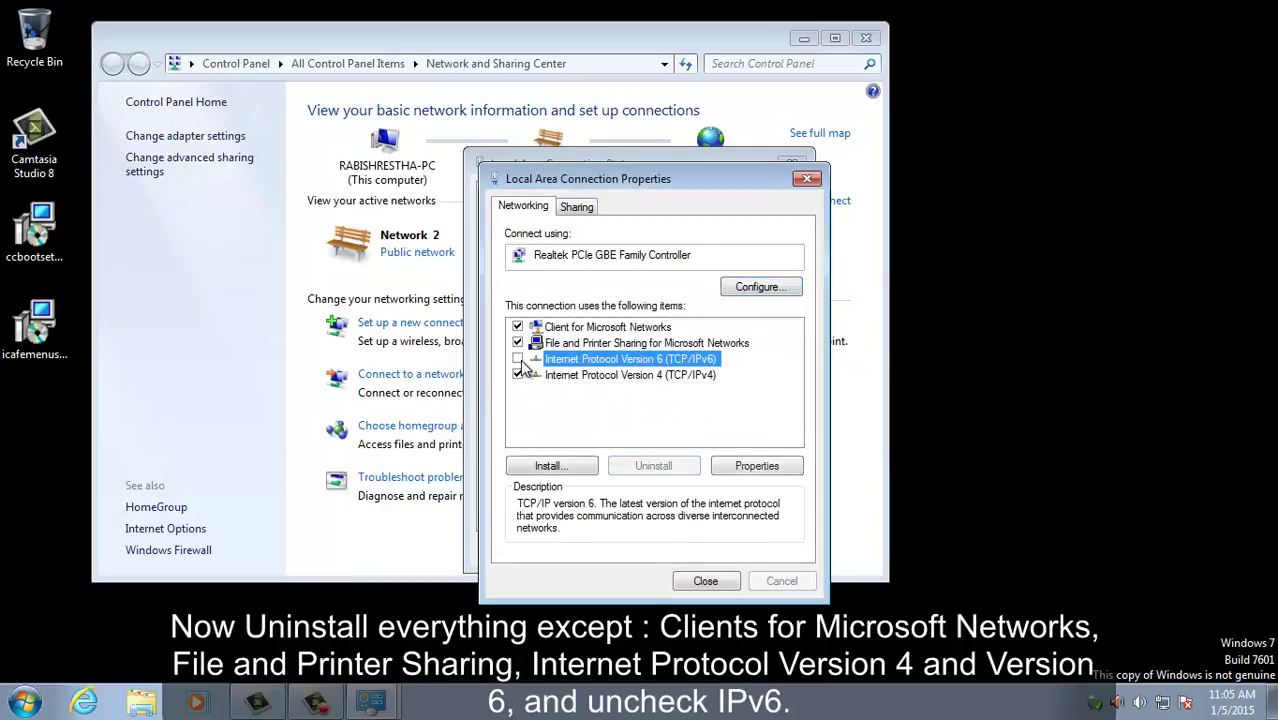
{"action": "left_click", "coordinate": [705, 581]}
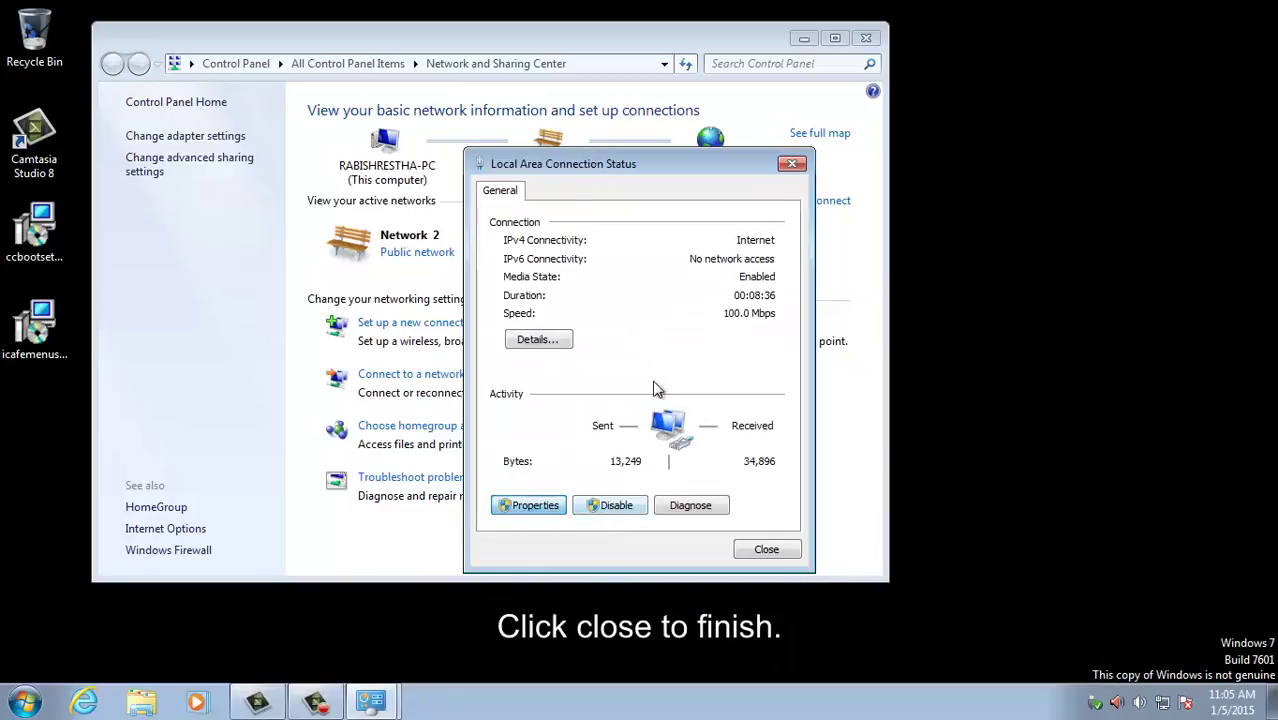
{"action": "left_click", "coordinate": [528, 505]}
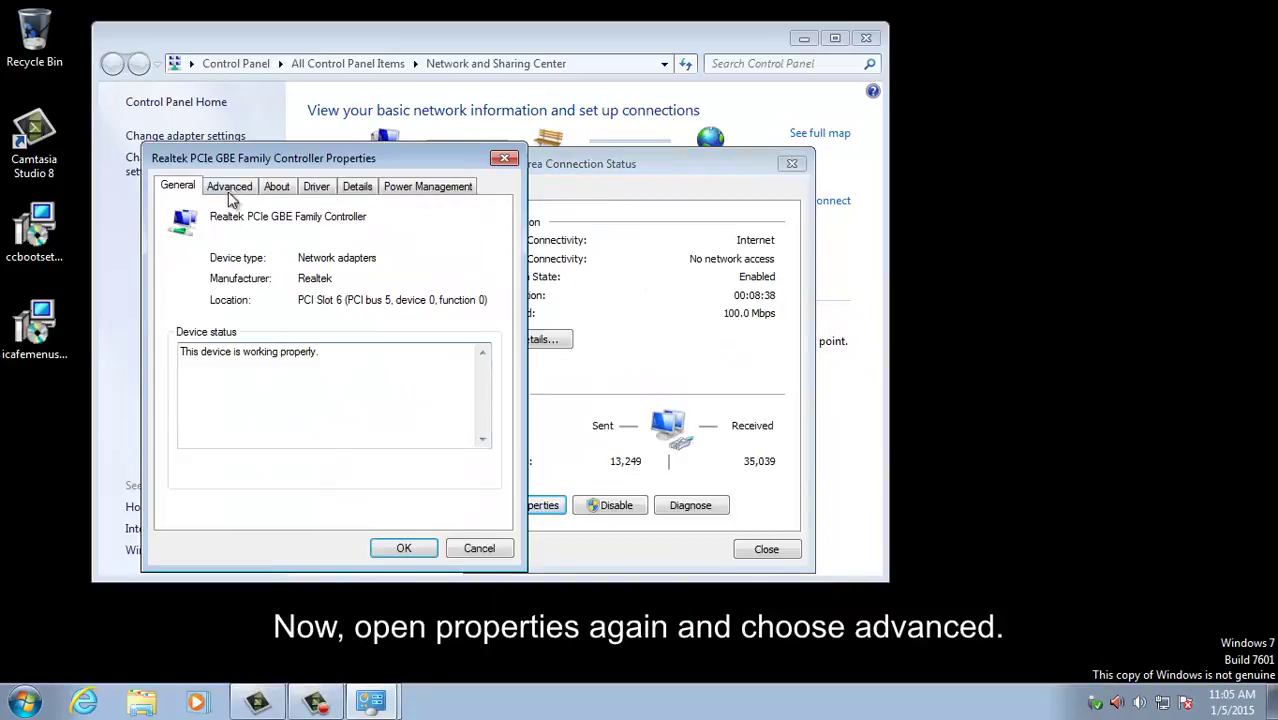
Step: Disable Flow Control, Green Ethernet and IPv4 Checksum Offload in the adapter's Advanced settings
{"action": "left_click", "coordinate": [229, 186]}
{"action": "left_click", "coordinate": [250, 290]}
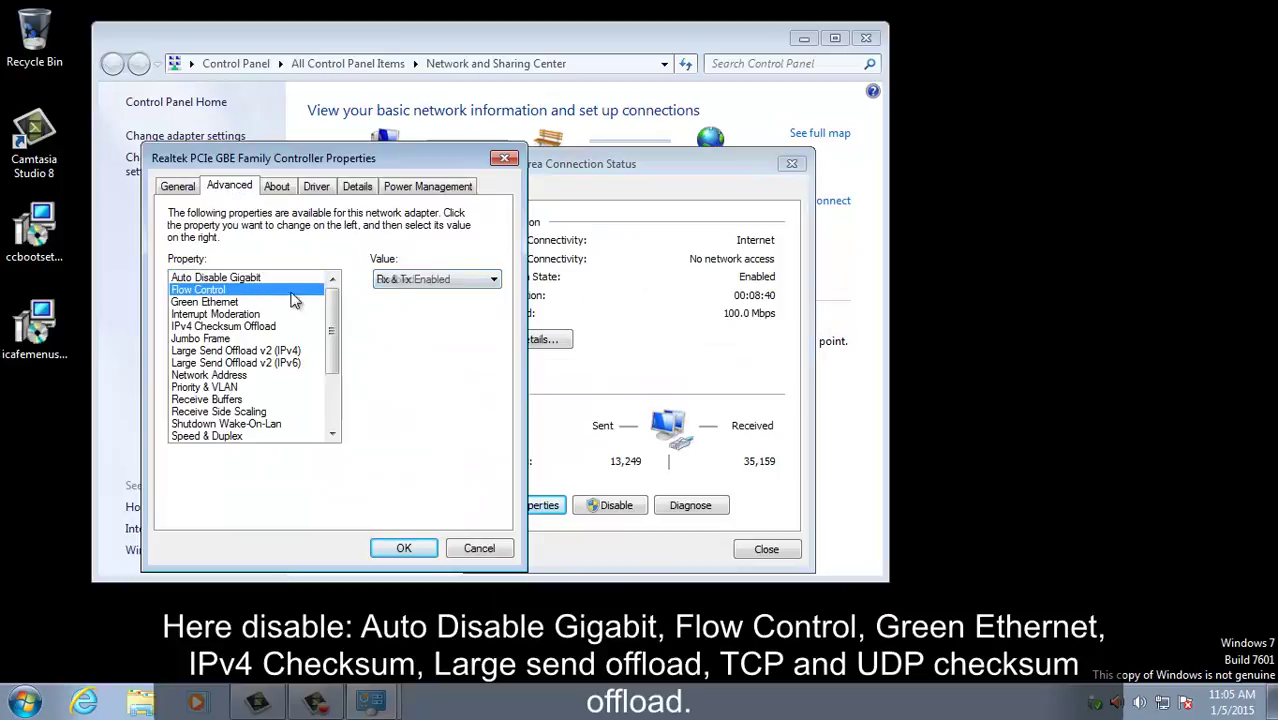
{"action": "left_click", "coordinate": [420, 281]}
{"action": "left_click", "coordinate": [425, 299]}
{"action": "left_click", "coordinate": [240, 302]}
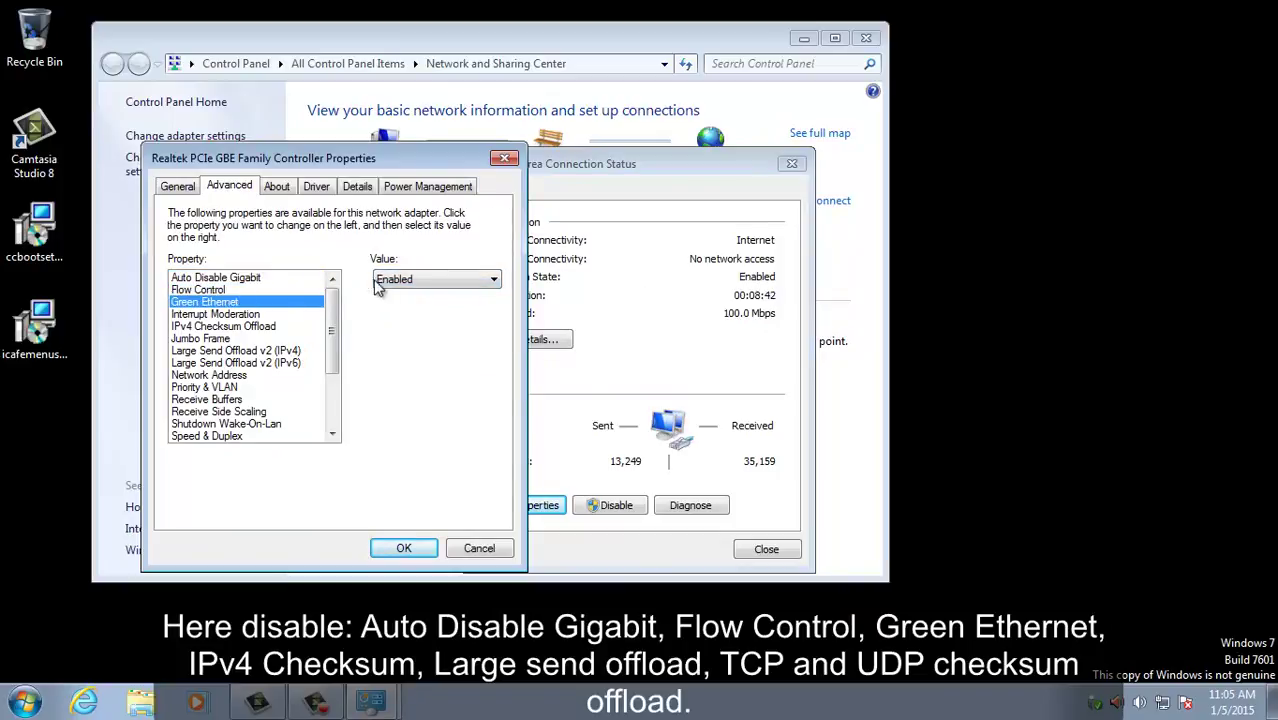
{"action": "left_click", "coordinate": [430, 281]}
{"action": "left_click", "coordinate": [415, 297]}
{"action": "left_click", "coordinate": [232, 327]}
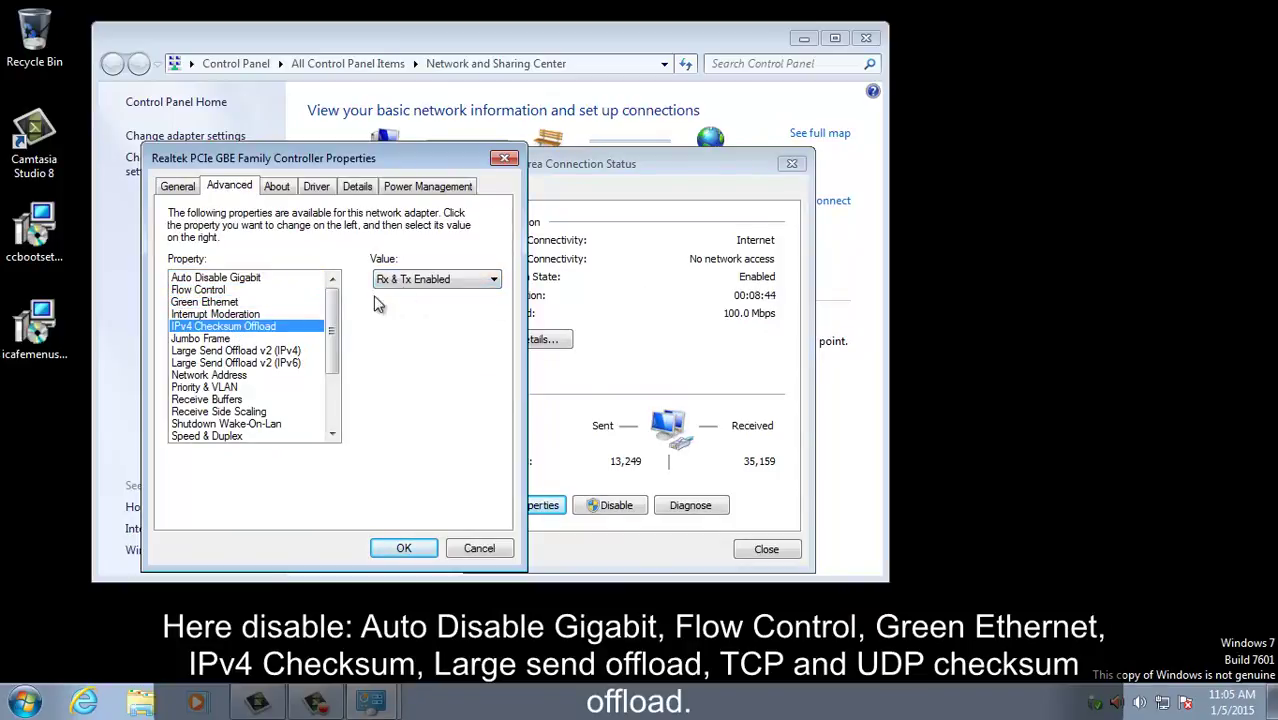
{"action": "left_click", "coordinate": [425, 281]}
{"action": "left_click", "coordinate": [425, 297]}
Step: Disable Large Send Offload v2 (IPv4) and TCP Checksum Offload (IPv4)
{"action": "scroll", "coordinate": [330, 335], "scroll_direction": "down", "scroll_amount": 1}
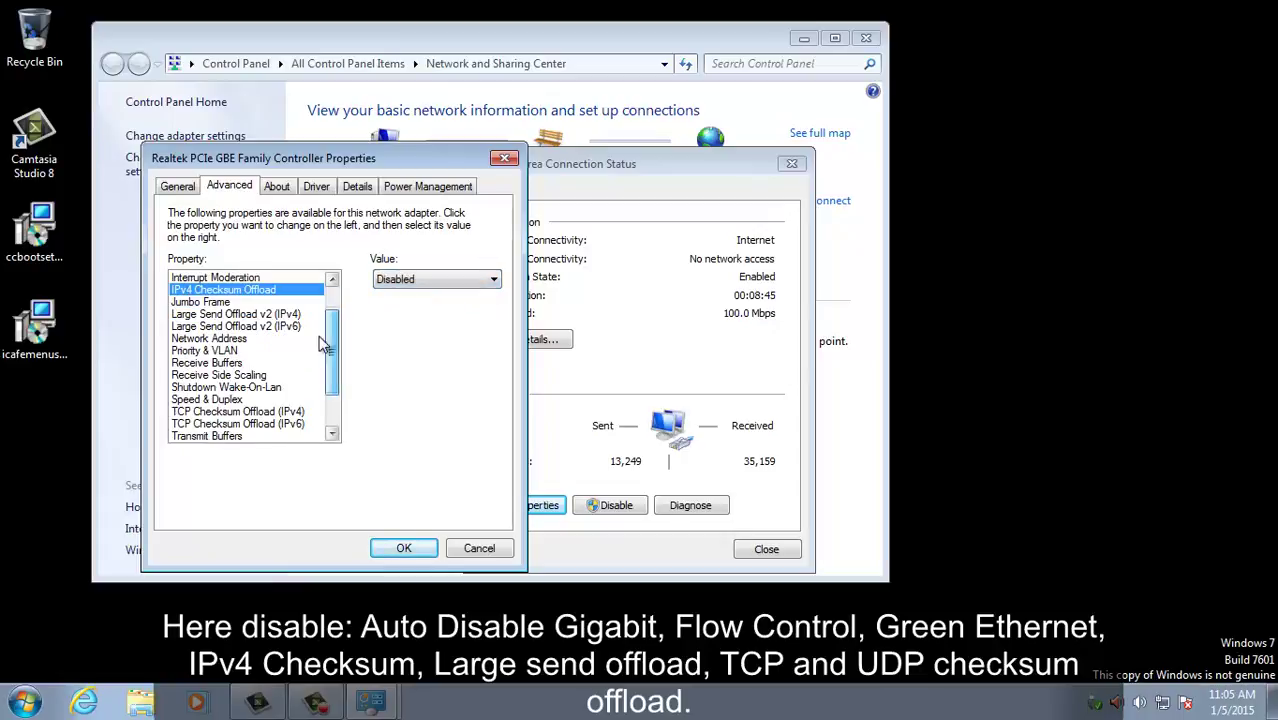
{"action": "left_click", "coordinate": [305, 314]}
{"action": "left_click", "coordinate": [430, 281]}
{"action": "left_click", "coordinate": [425, 297]}
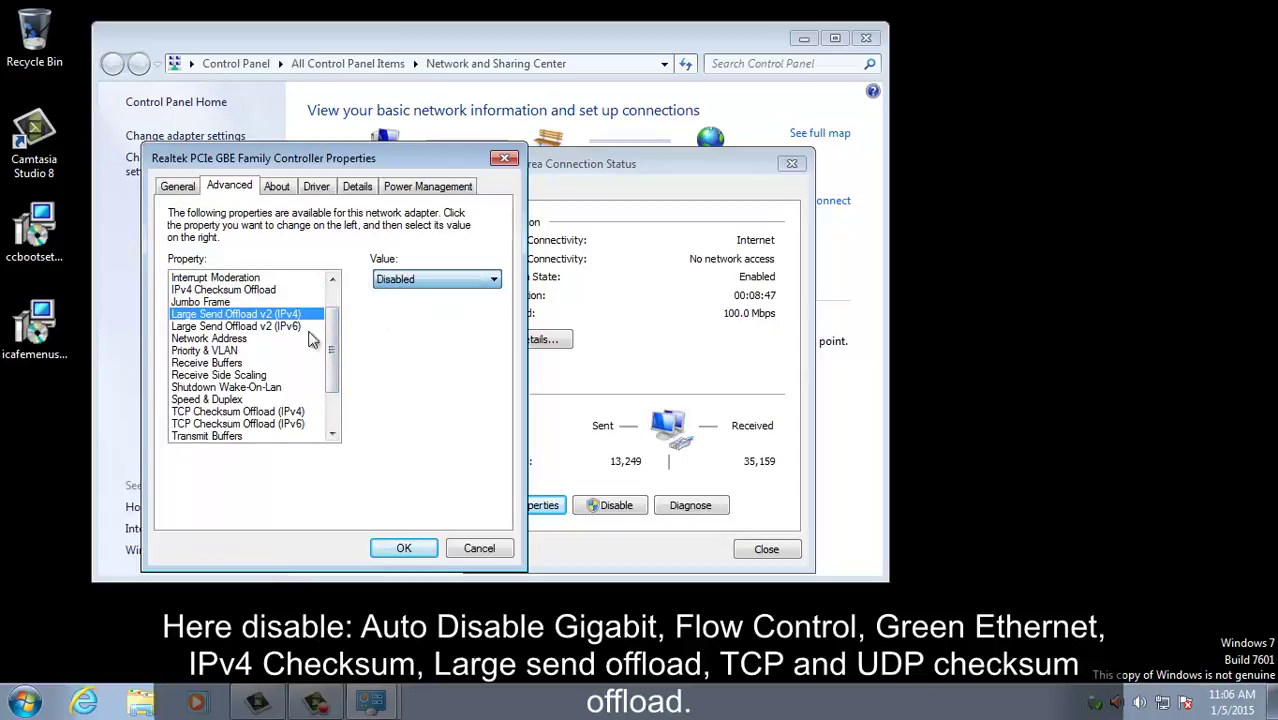
{"action": "left_click", "coordinate": [254, 412]}
{"action": "left_click", "coordinate": [438, 281]}
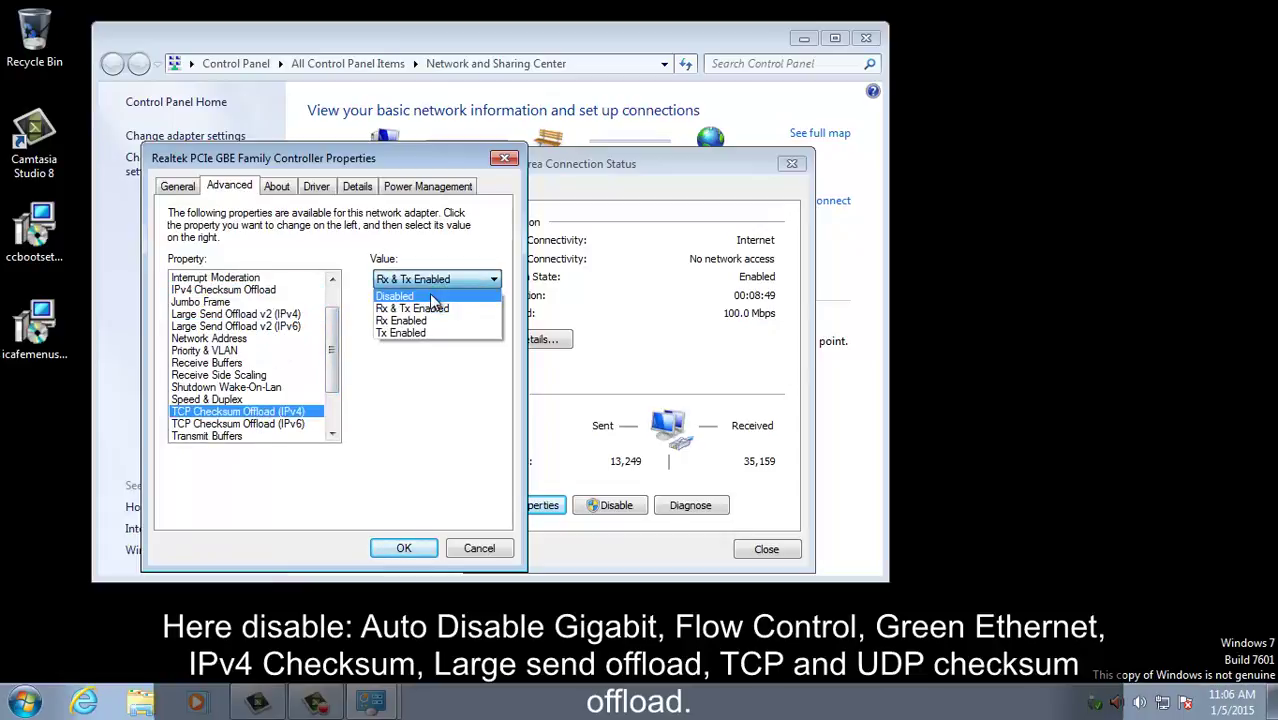
{"action": "left_click", "coordinate": [429, 293]}
{"action": "scroll", "coordinate": [338, 390], "scroll_direction": "down", "scroll_amount": 1}
{"action": "scroll", "coordinate": [338, 390], "scroll_direction": "down", "scroll_amount": 1}
Step: Keep Speed & Duplex on Auto Negotiation, disable UDP Checksum Offload (IPv4), and apply
{"action": "left_click", "coordinate": [285, 351]}
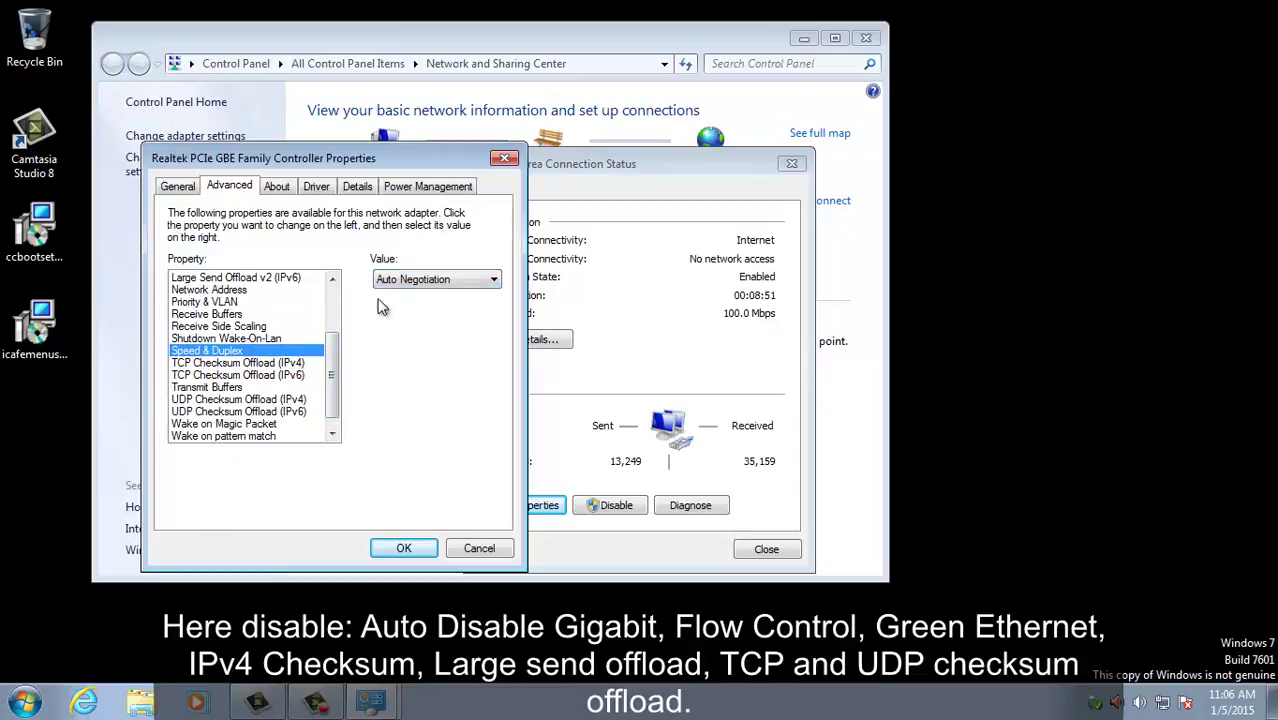
{"action": "left_click", "coordinate": [428, 281]}
{"action": "left_click", "coordinate": [418, 357]}
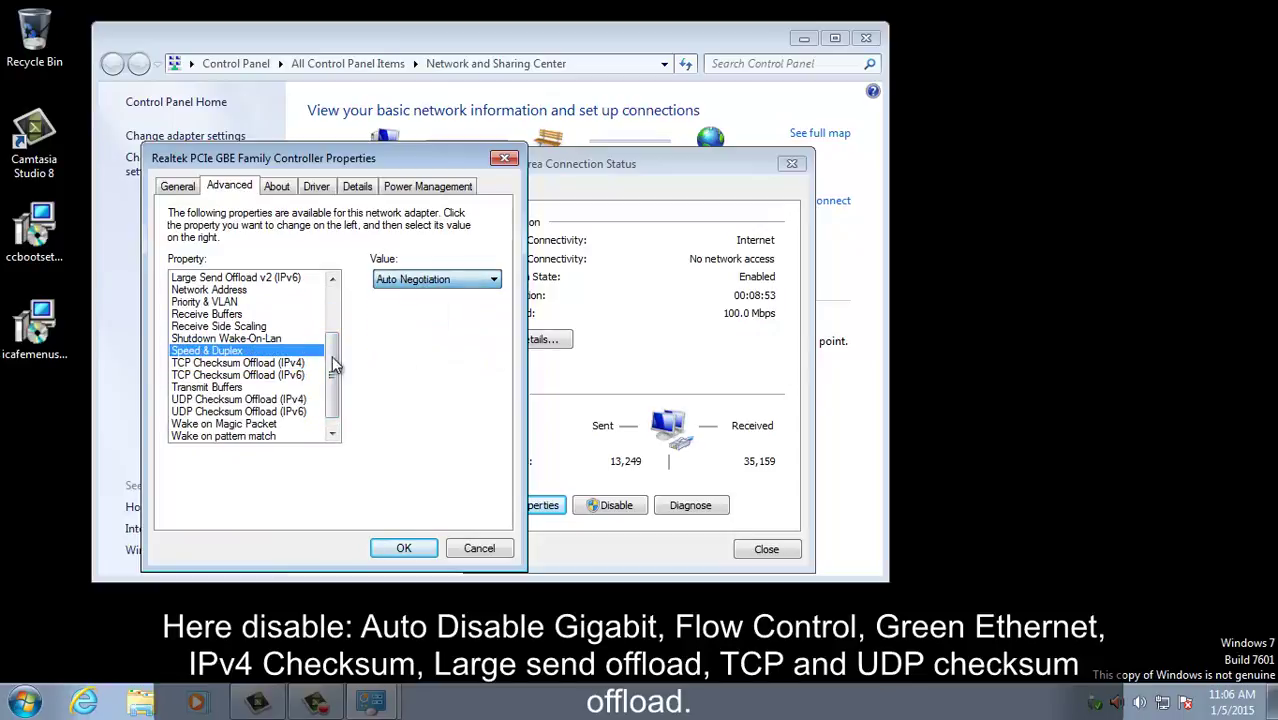
{"action": "left_click", "coordinate": [238, 389]}
{"action": "left_click", "coordinate": [287, 399]}
{"action": "left_click", "coordinate": [438, 280]}
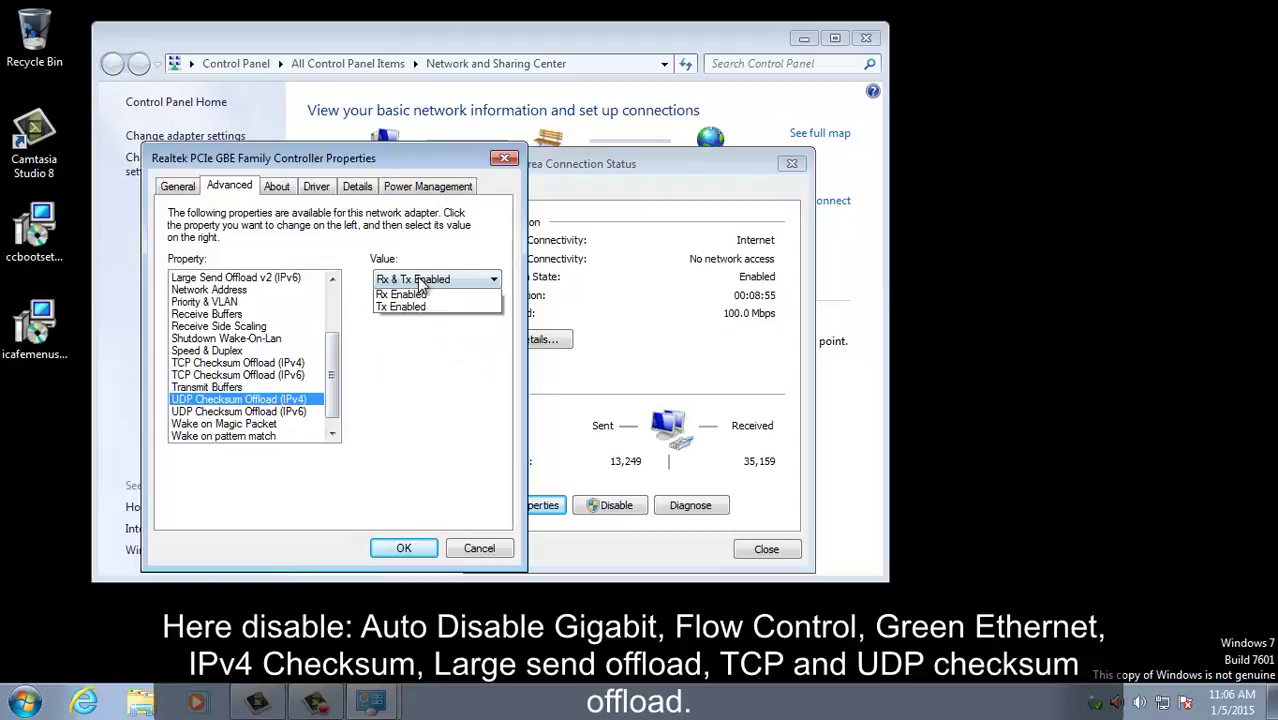
{"action": "left_click", "coordinate": [420, 292]}
{"action": "left_click", "coordinate": [404, 548]}
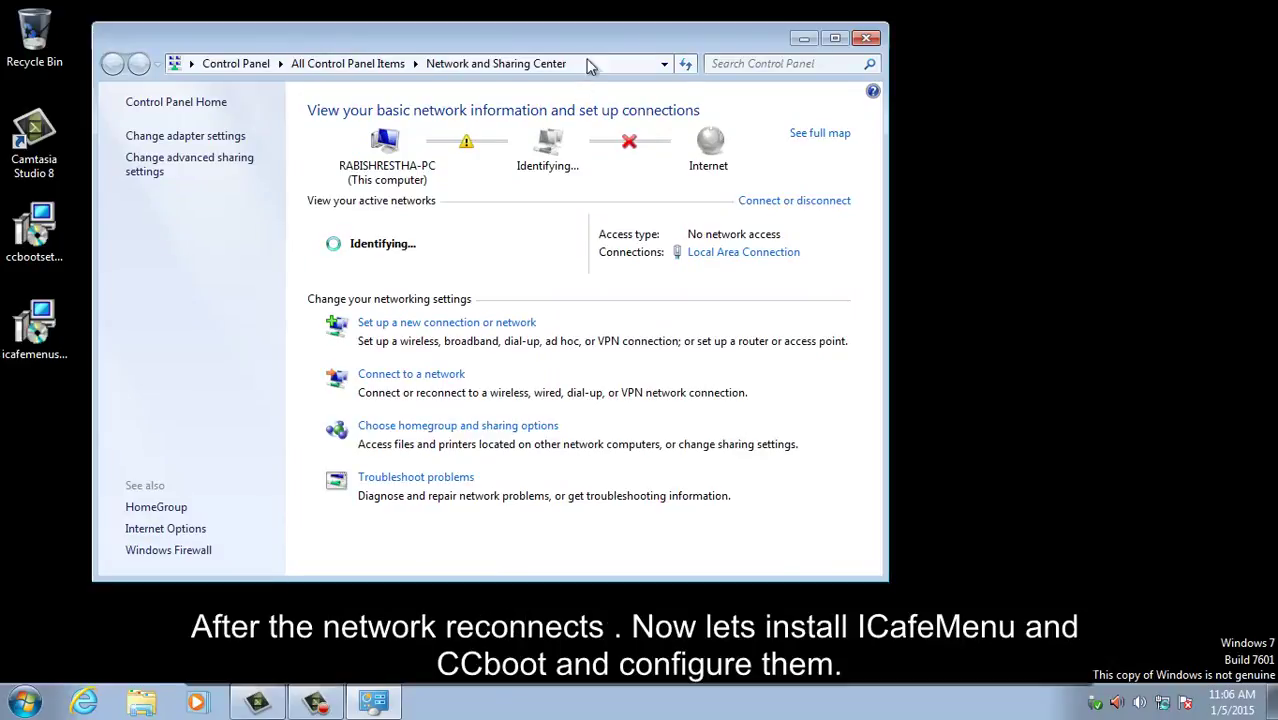
Step: Close Network and Sharing Center and launch both the iCafeMenu and CCBoot installers side by side
{"action": "left_click_drag", "start_coordinate": [585, 40], "coordinate": [700, 32]}
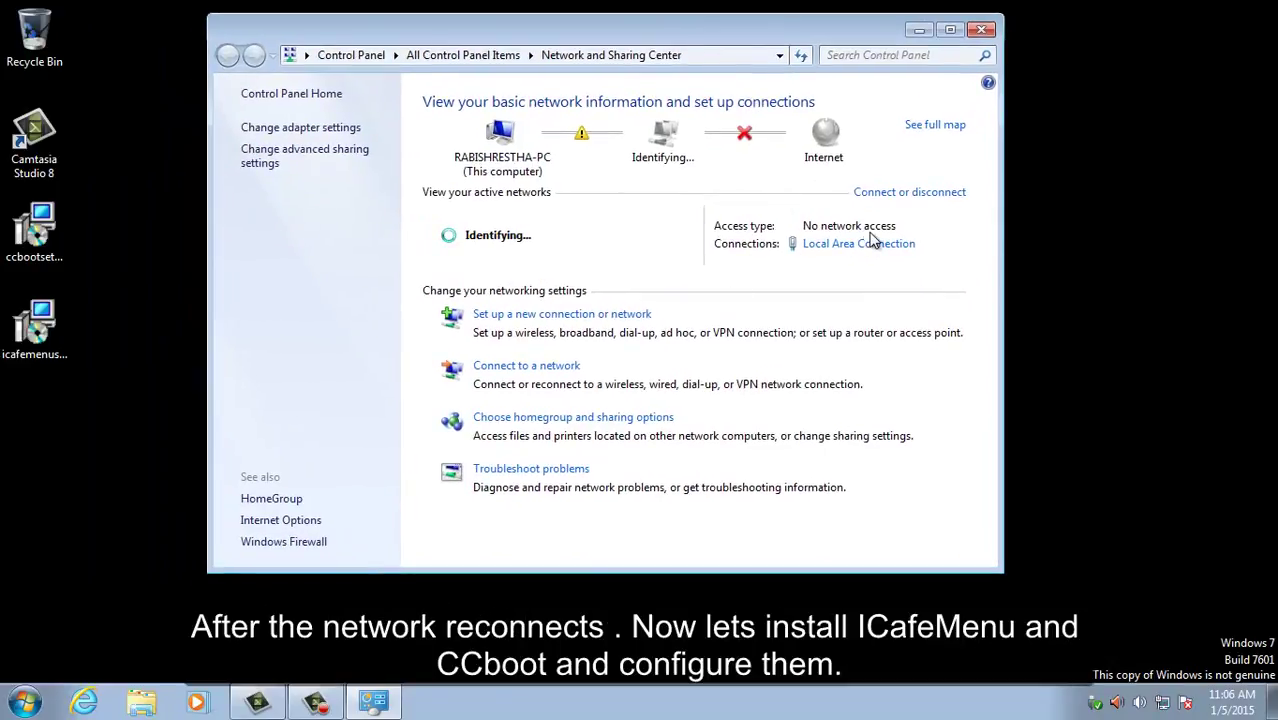
{"action": "left_click", "coordinate": [982, 29]}
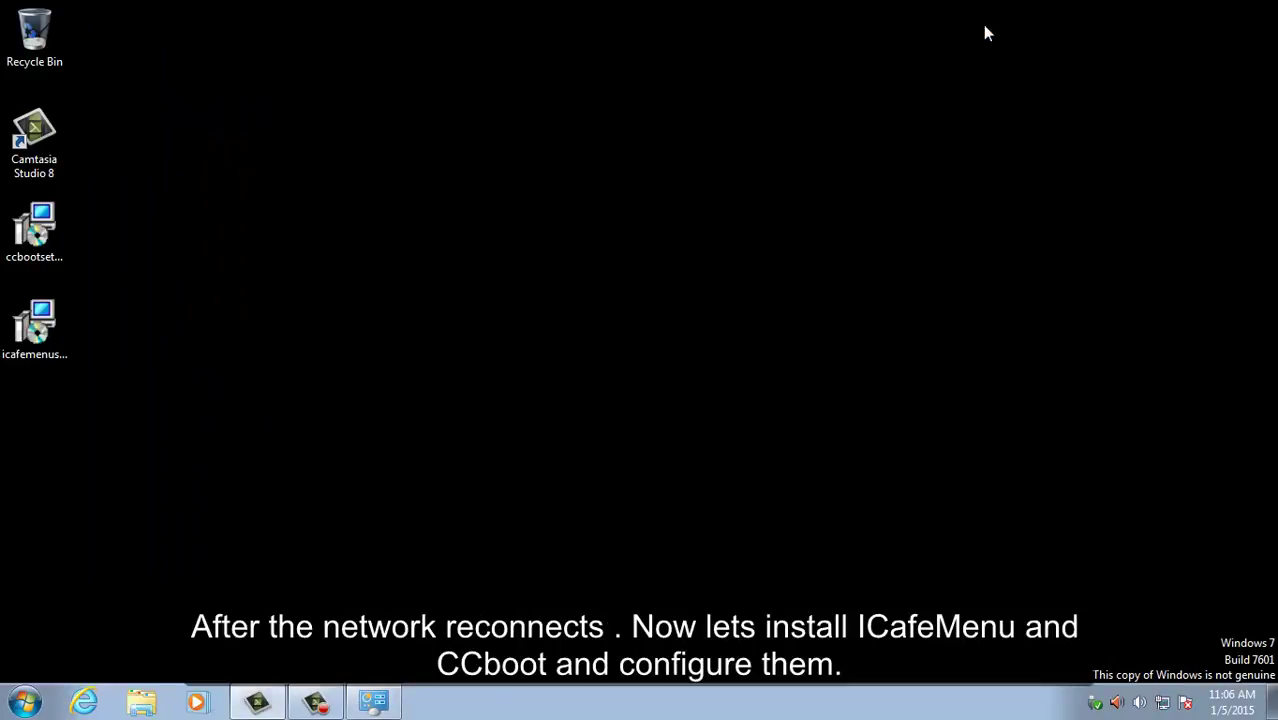
{"action": "left_click", "coordinate": [30, 240]}
{"action": "left_click", "coordinate": [40, 340]}
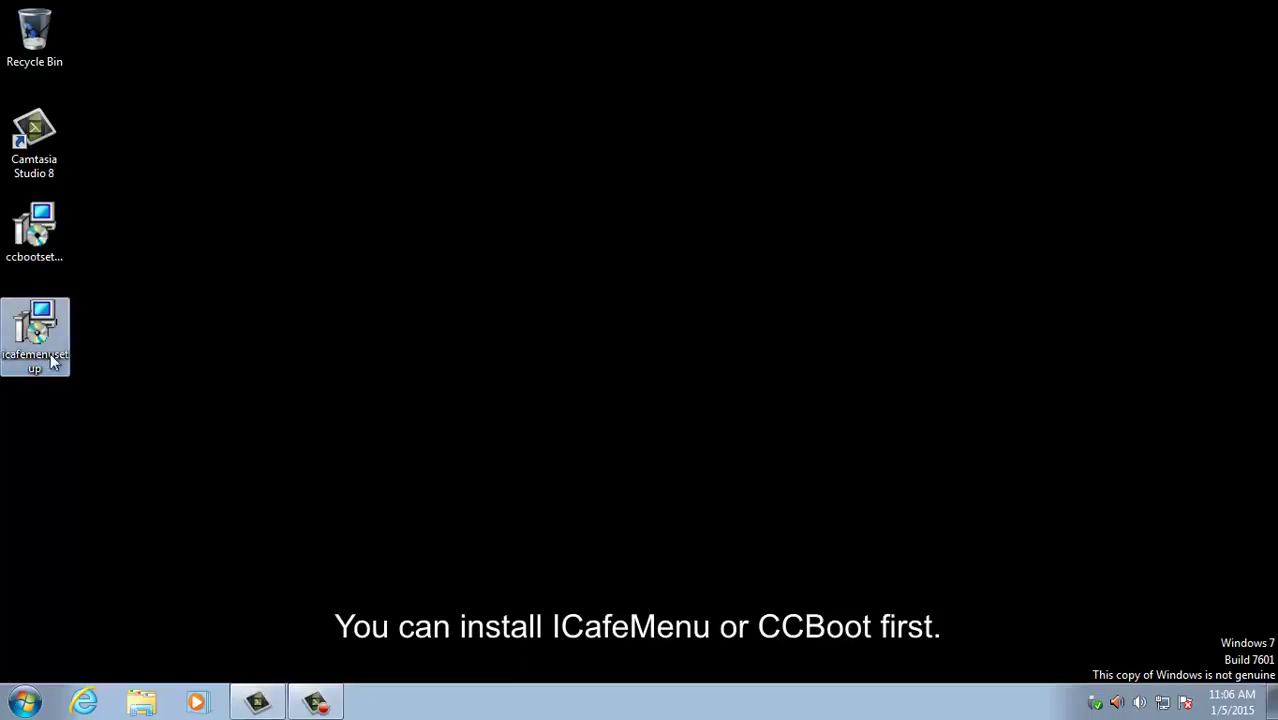
{"action": "double_click", "coordinate": [43, 334]}
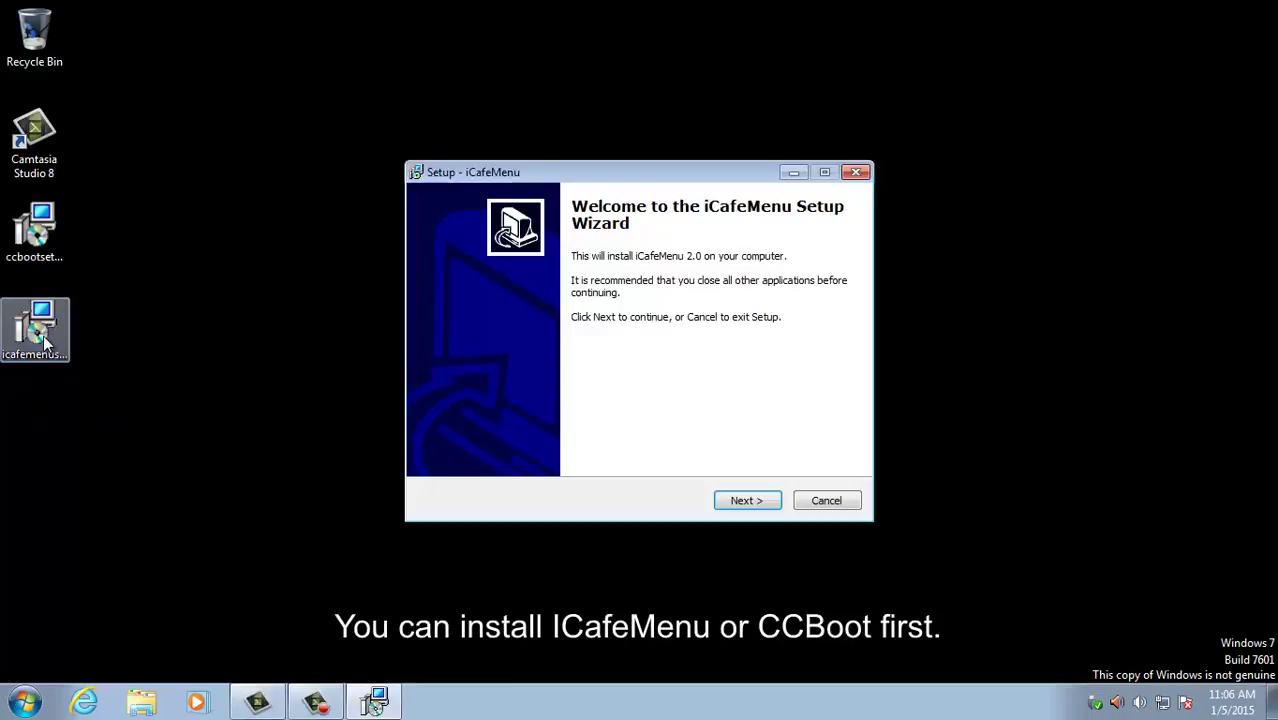
{"action": "left_click_drag", "start_coordinate": [755, 170], "coordinate": [988, 79]}
{"action": "double_click", "coordinate": [30, 232]}
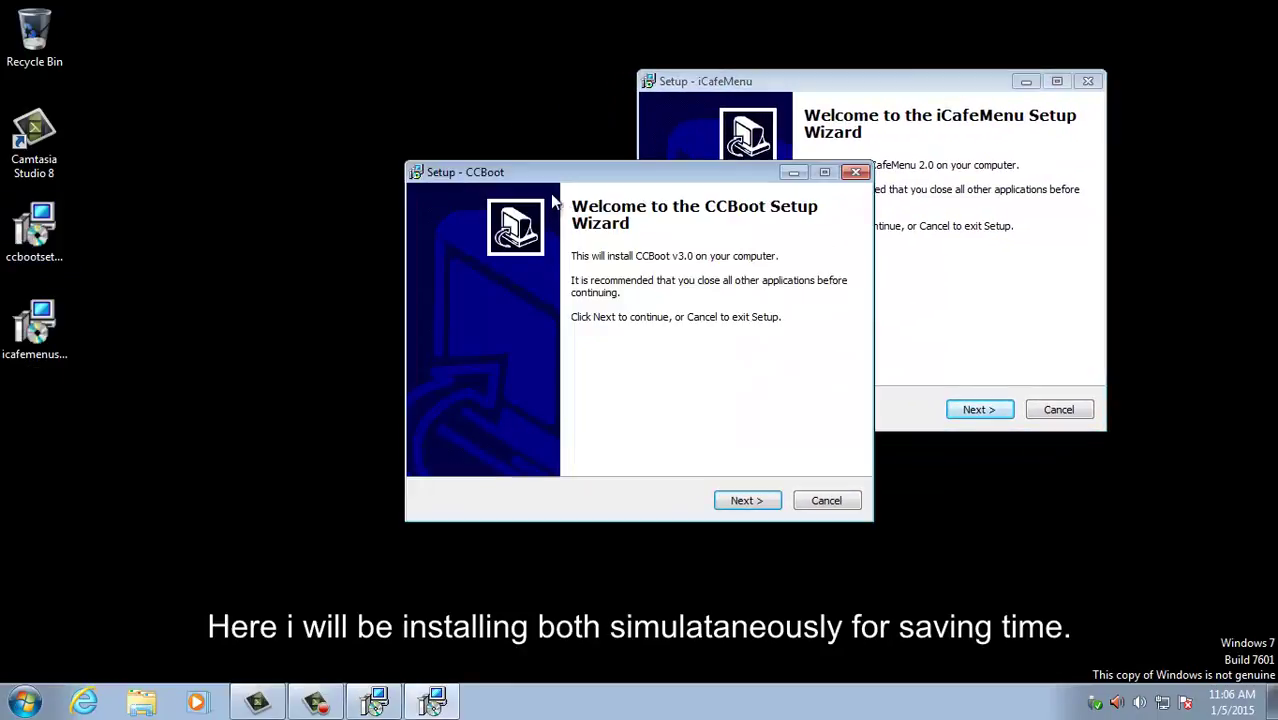
{"action": "left_click_drag", "start_coordinate": [560, 176], "coordinate": [270, 88]}
Step: Install iCafeMenu to C:\iCafeMenuServer with default Start Menu folder and tasks
{"action": "left_click", "coordinate": [968, 408]}
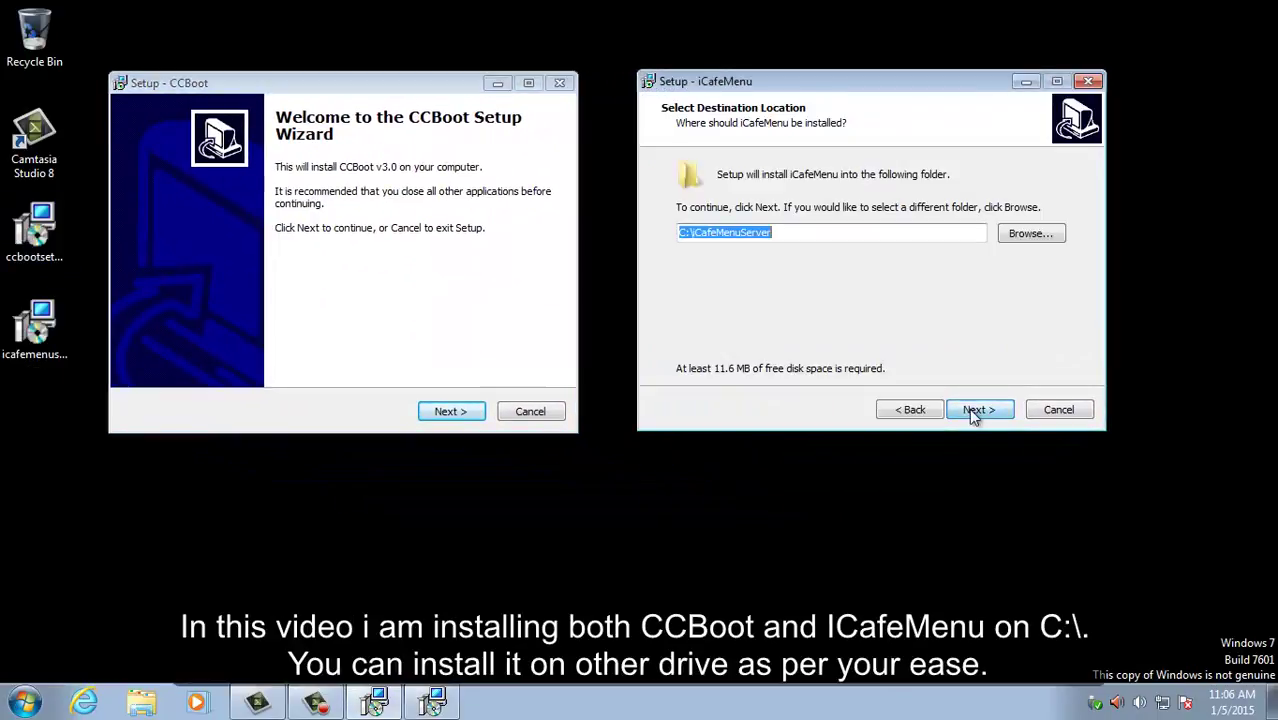
{"action": "left_click", "coordinate": [968, 409]}
{"action": "left_click", "coordinate": [986, 409]}
{"action": "left_click", "coordinate": [986, 409]}
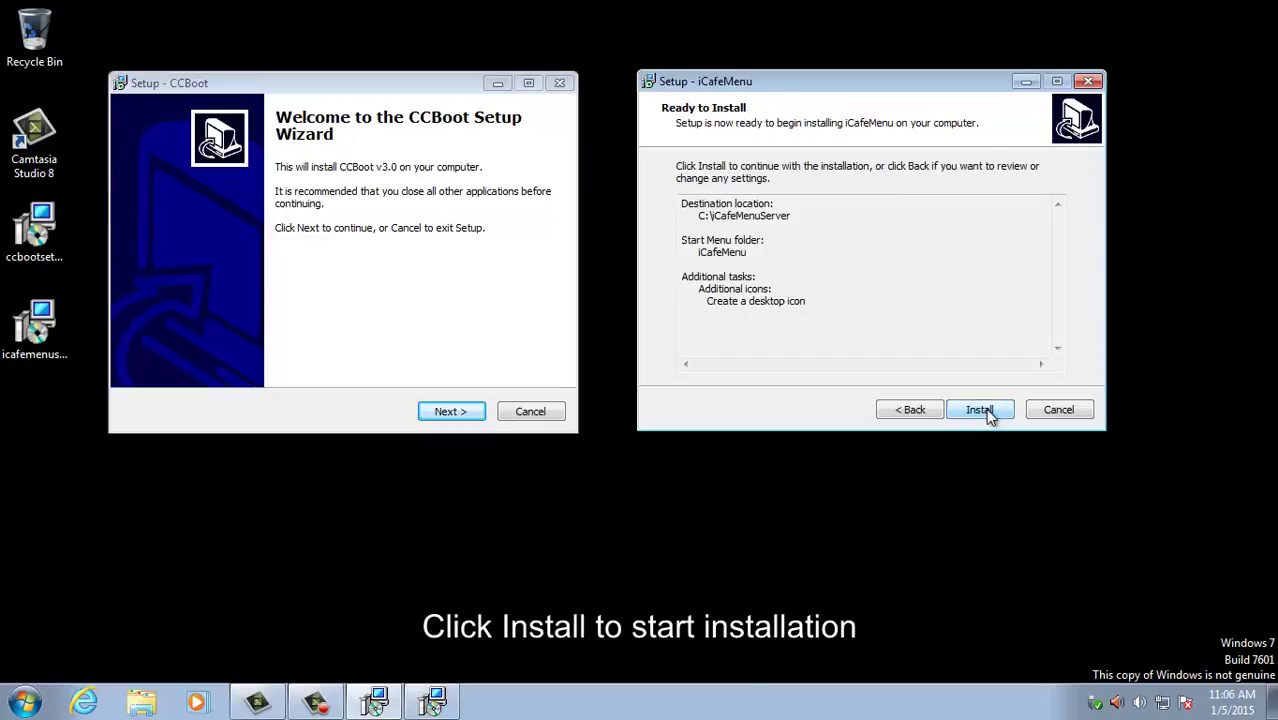
{"action": "left_click", "coordinate": [986, 409]}
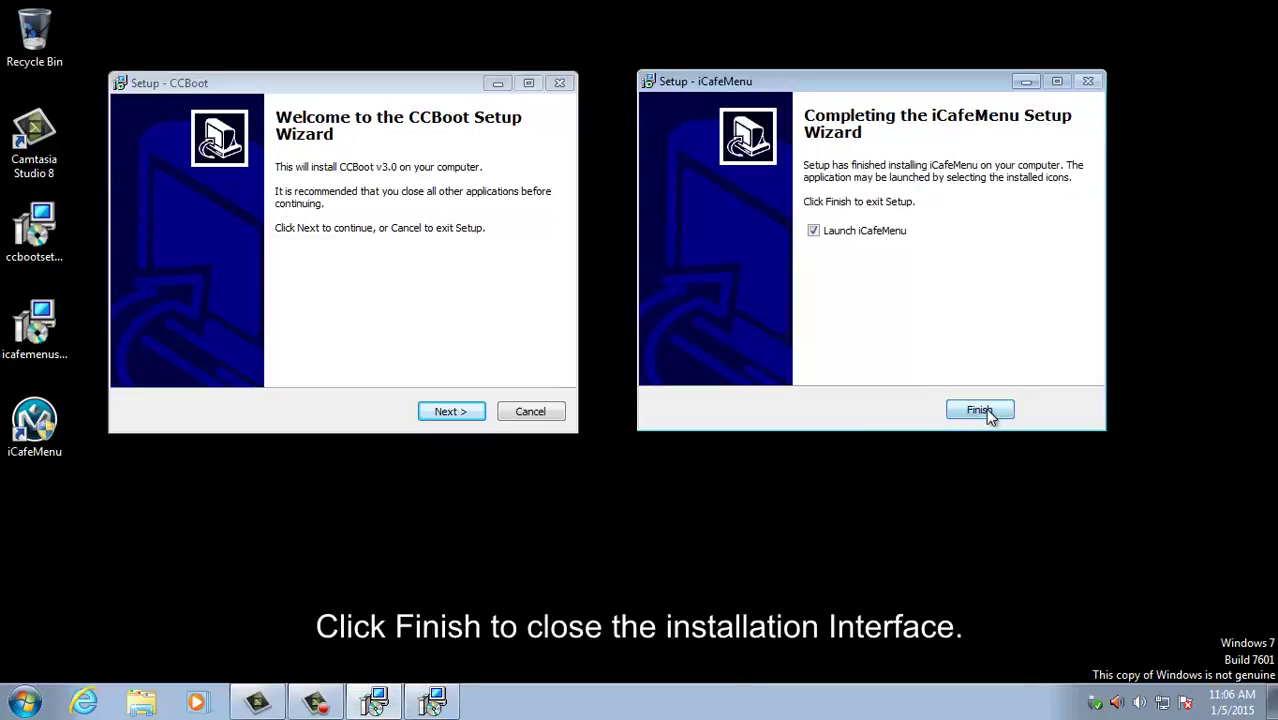
{"action": "left_click", "coordinate": [988, 410]}
Step: Choose the CCBoot server installation at C:\CCBoot and minimize the iCafeMenu Server window
{"action": "left_click", "coordinate": [452, 412]}
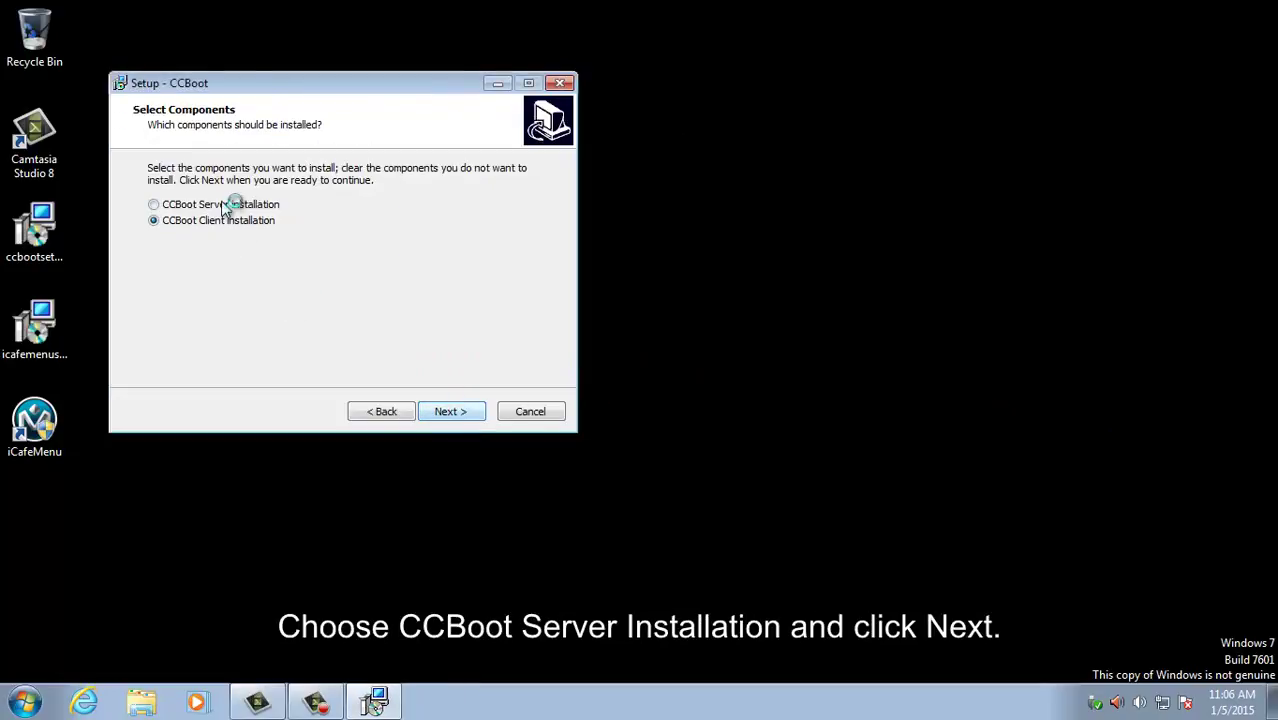
{"action": "left_click", "coordinate": [230, 205]}
{"action": "left_click", "coordinate": [450, 412]}
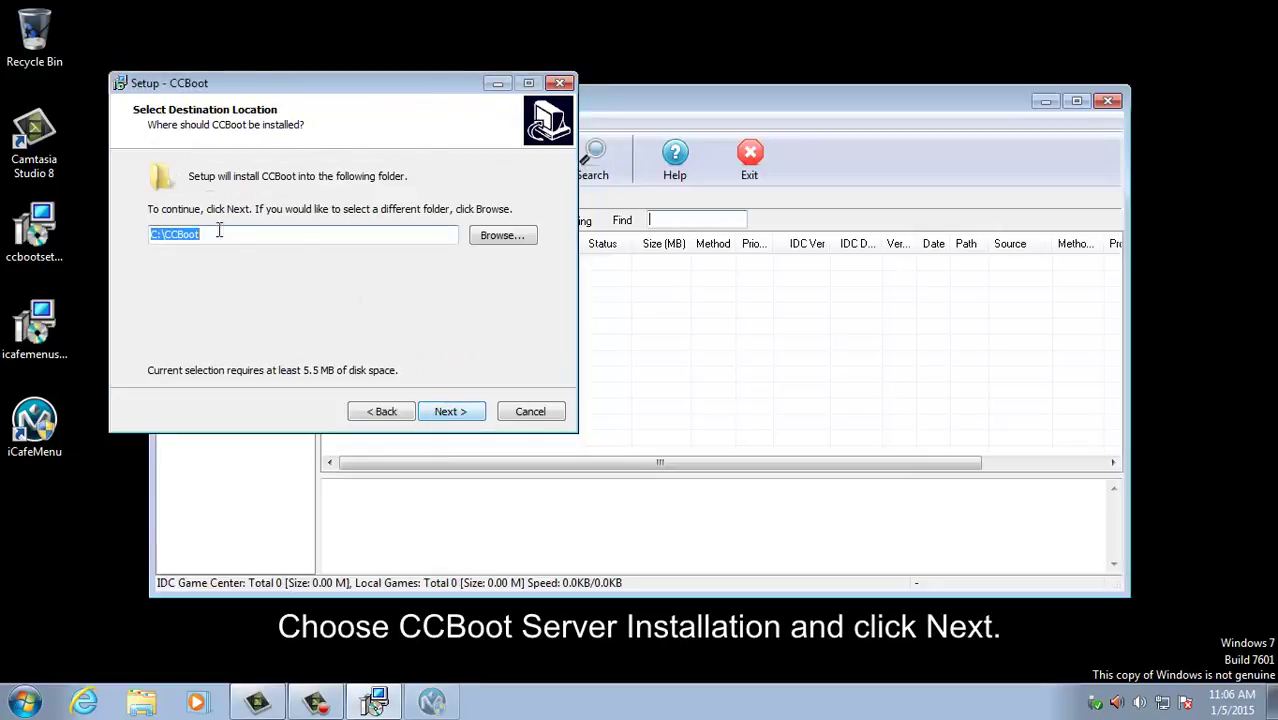
{"action": "left_click", "coordinate": [450, 411]}
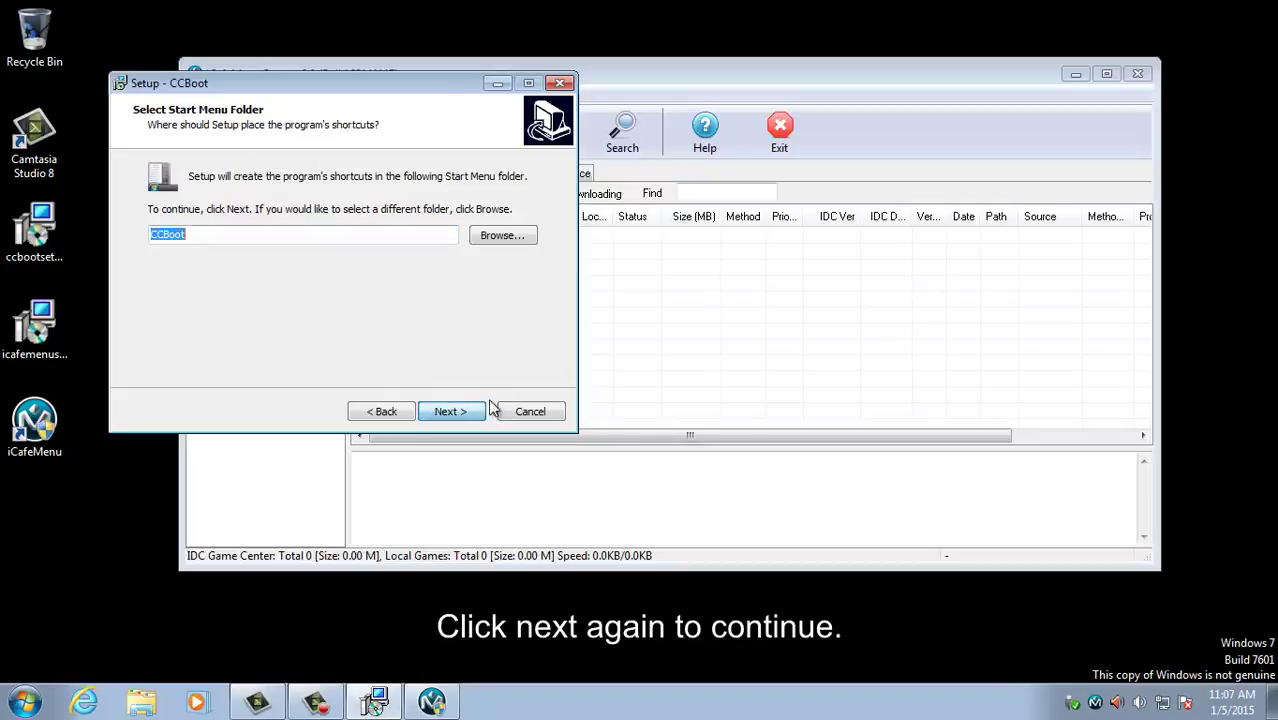
{"action": "left_click", "coordinate": [1075, 80]}
{"action": "left_click", "coordinate": [1075, 80]}
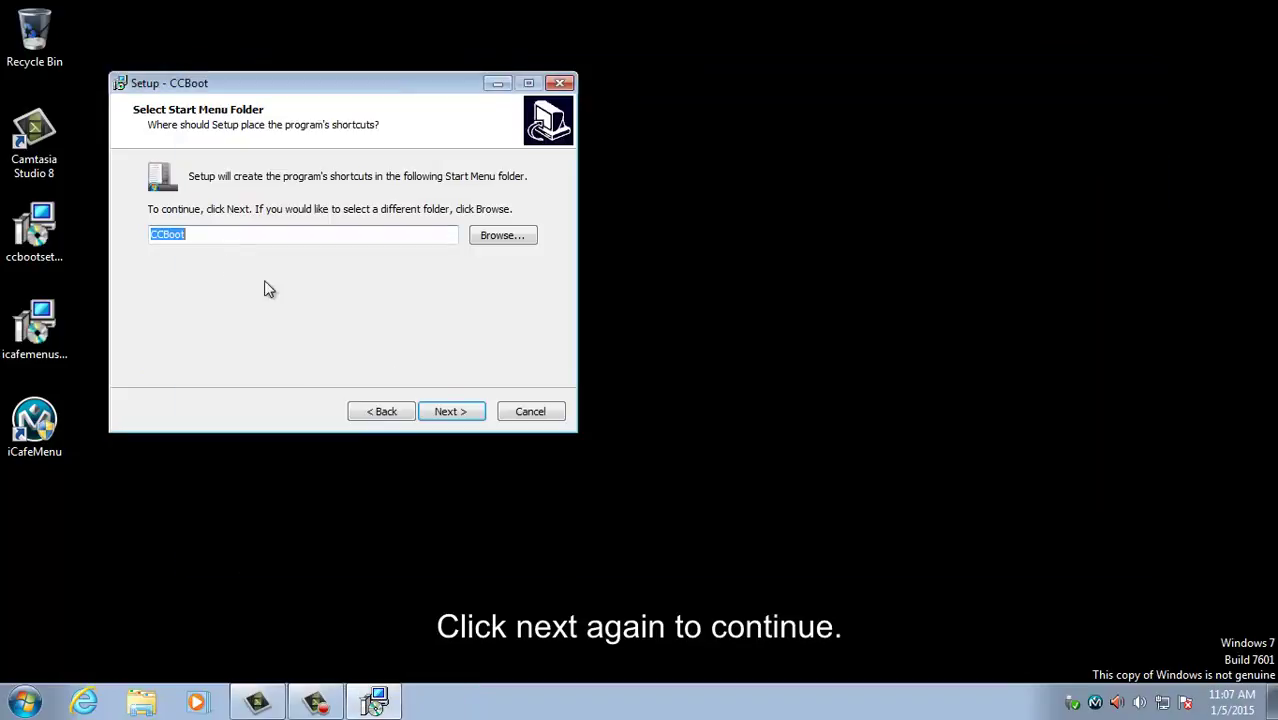
Step: Install CCBoot with the default Start Menu folder and finish setup, launching CCBoot
{"action": "left_click", "coordinate": [440, 411]}
{"action": "left_click", "coordinate": [464, 411]}
{"action": "left_click", "coordinate": [466, 410]}
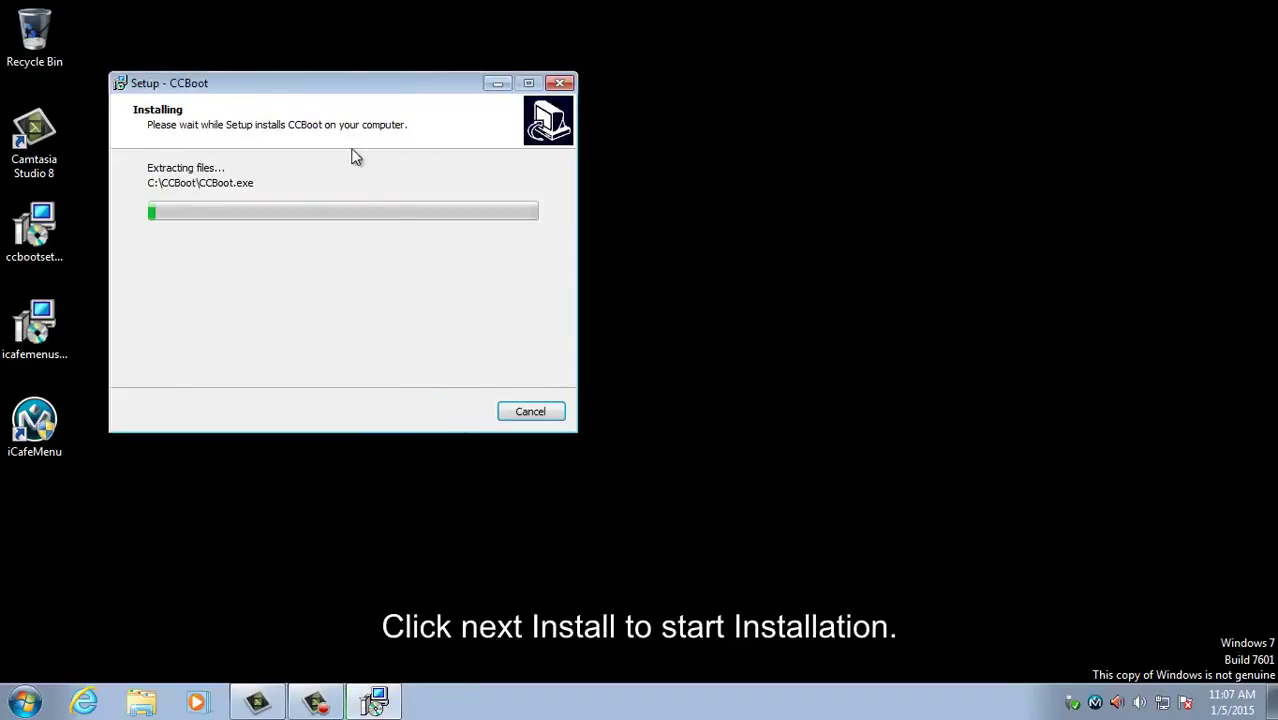
{"action": "left_click_drag", "start_coordinate": [355, 86], "coordinate": [321, 28]}
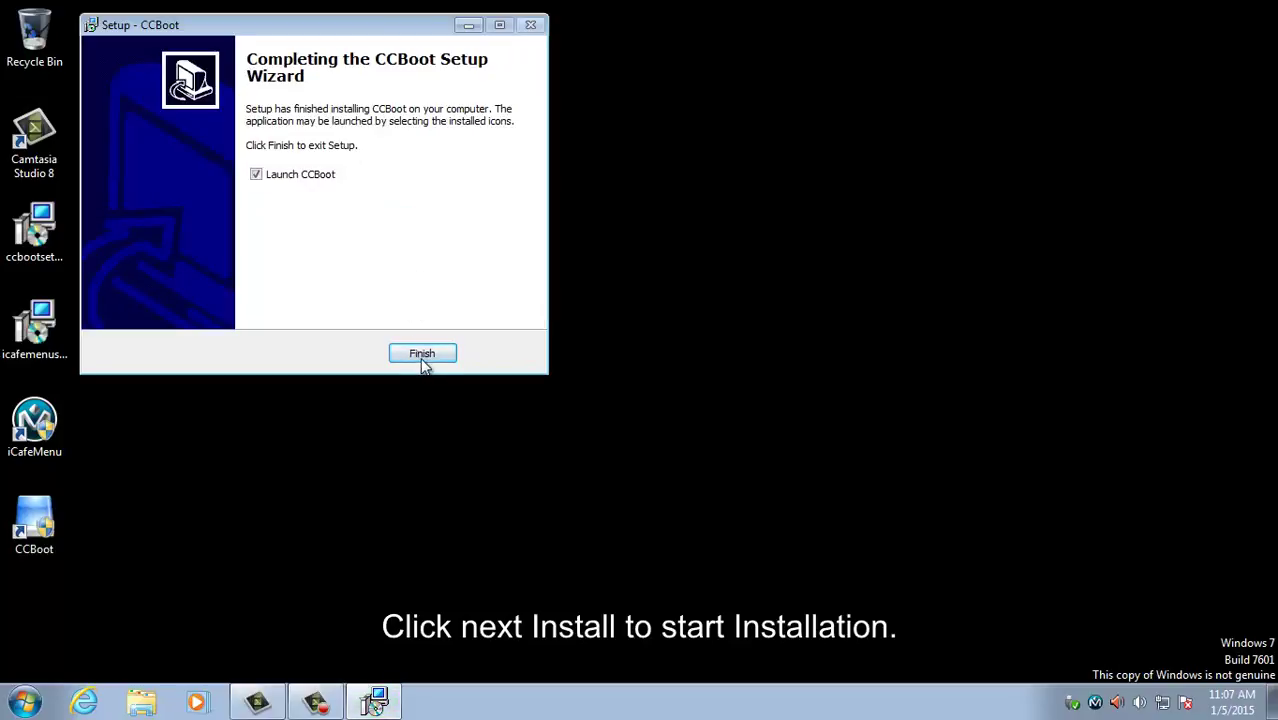
{"action": "left_click", "coordinate": [422, 356]}
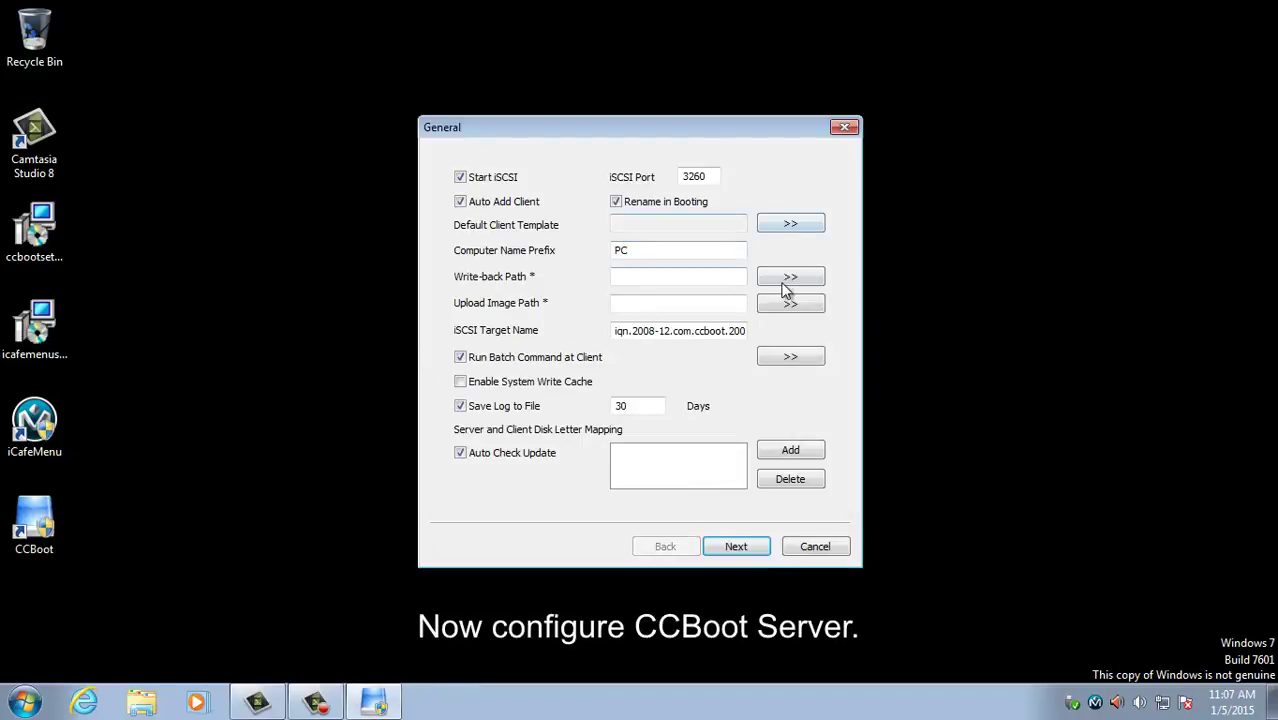
Step: Set the write-back path to D:\ and the upload image path to C:\
{"action": "left_click", "coordinate": [776, 277]}
{"action": "left_click", "coordinate": [520, 416]}
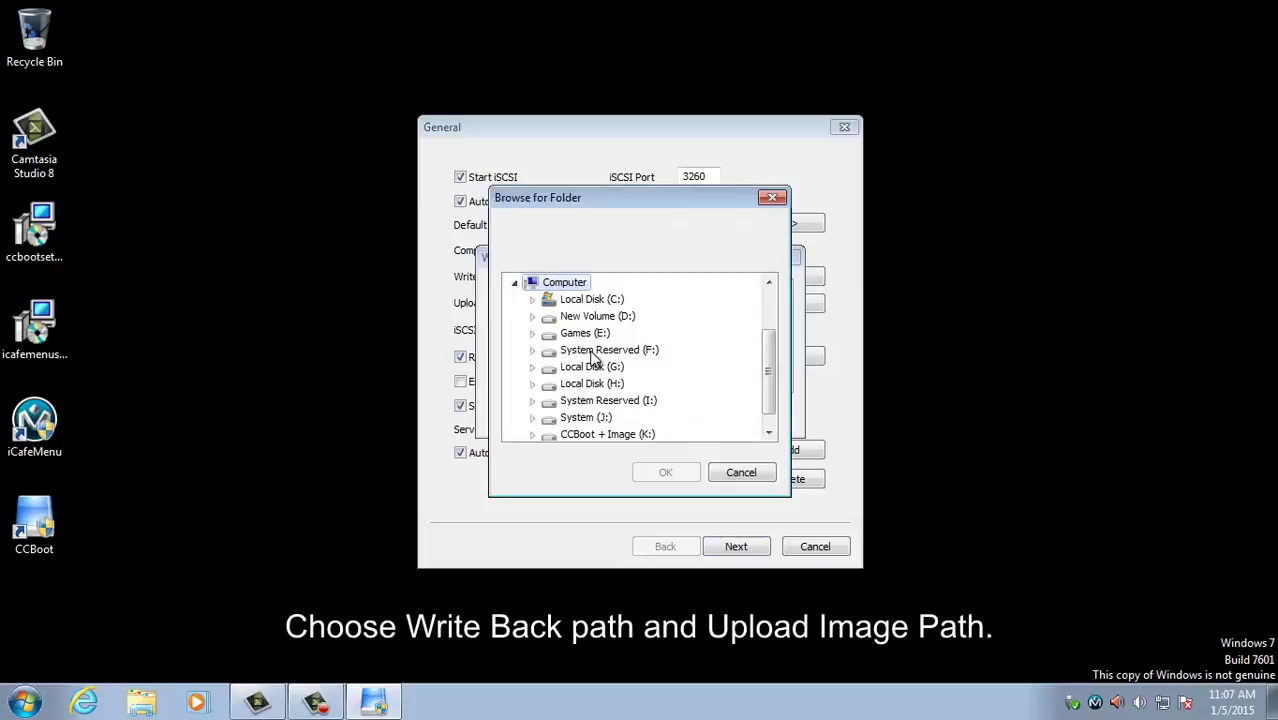
{"action": "left_click", "coordinate": [590, 333]}
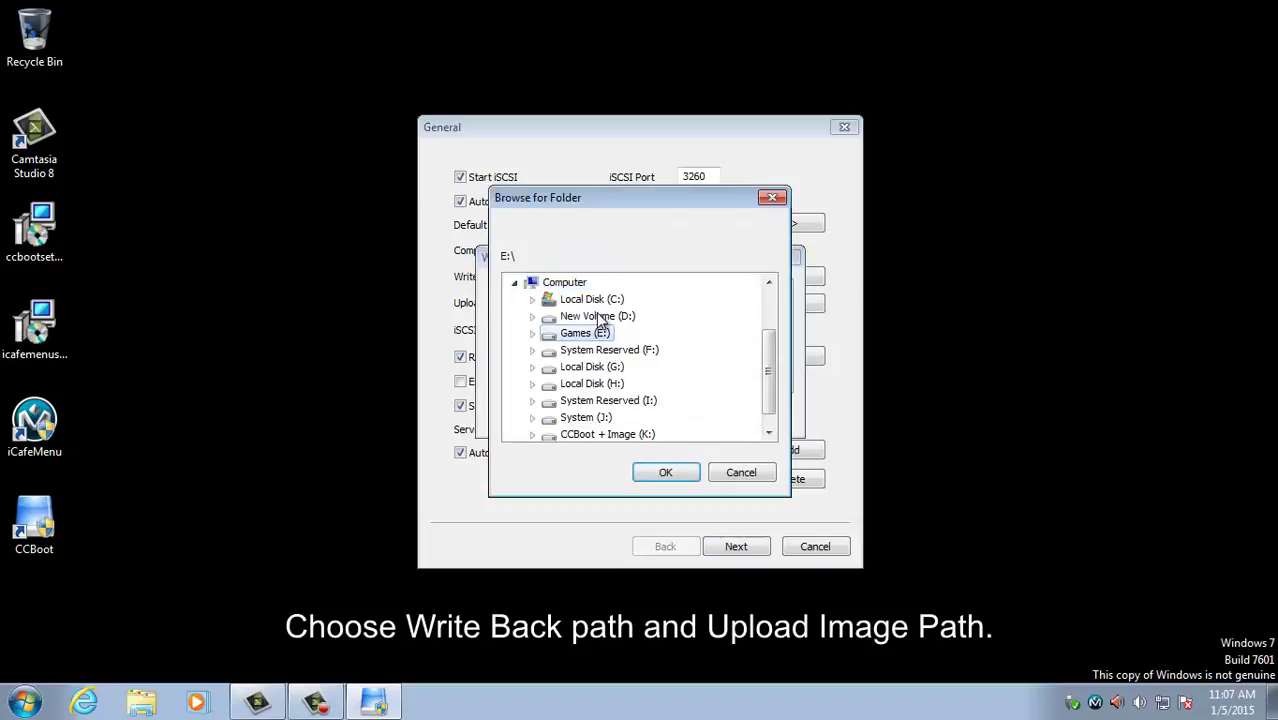
{"action": "left_click", "coordinate": [597, 316]}
{"action": "left_click", "coordinate": [662, 478]}
{"action": "left_click", "coordinate": [673, 416]}
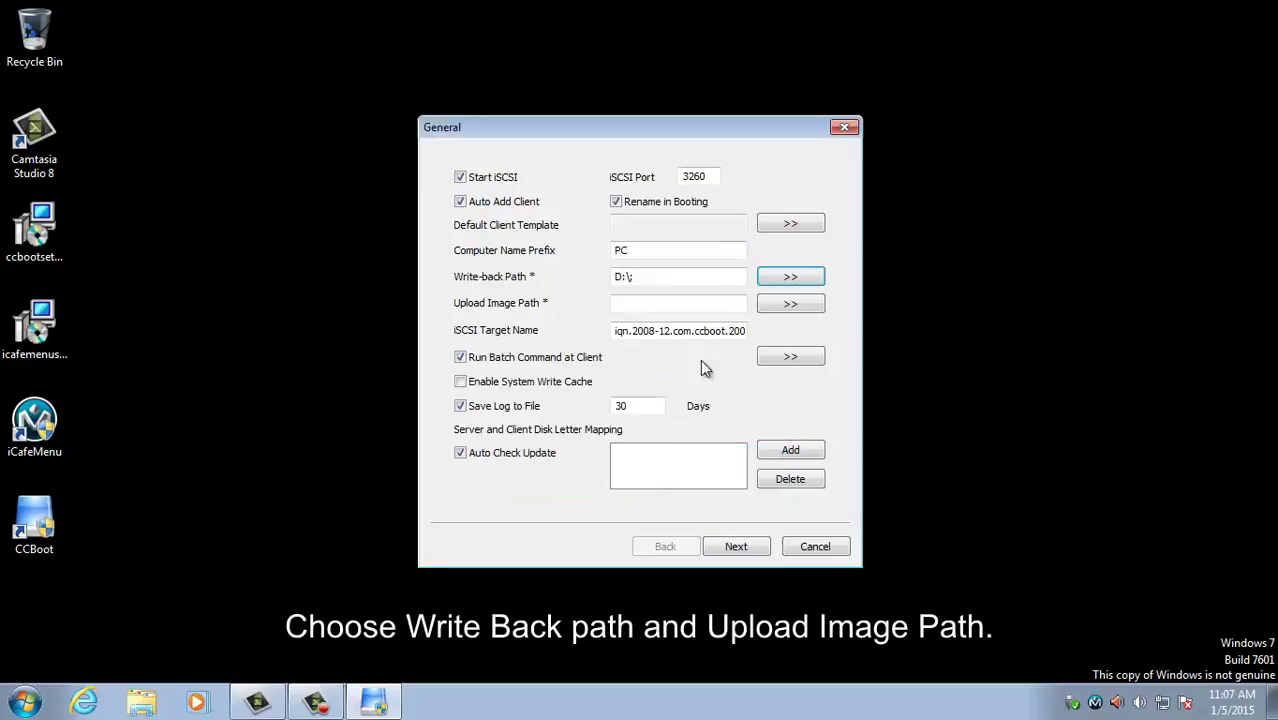
{"action": "left_click", "coordinate": [790, 302]}
{"action": "left_click", "coordinate": [575, 300]}
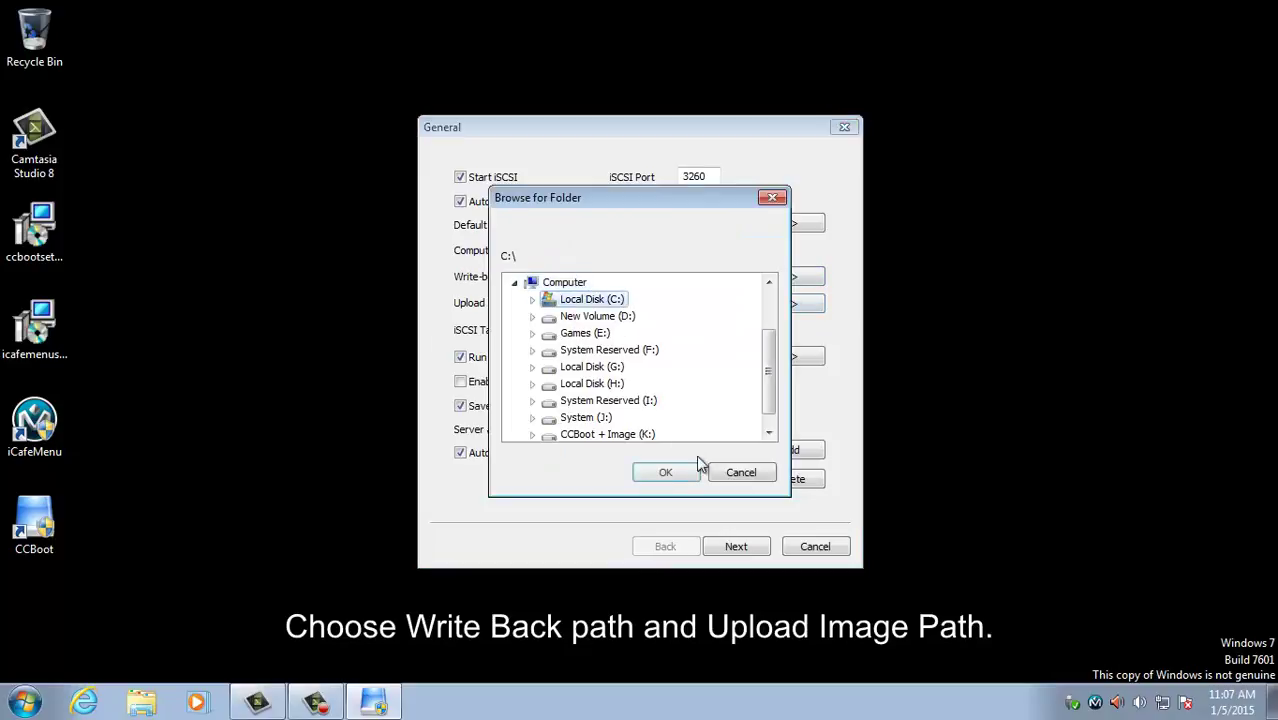
{"action": "left_click", "coordinate": [645, 474]}
Step: Map server disk Games (E:) to client drive letter E and move on to DHCP settings
{"action": "left_click", "coordinate": [790, 462]}
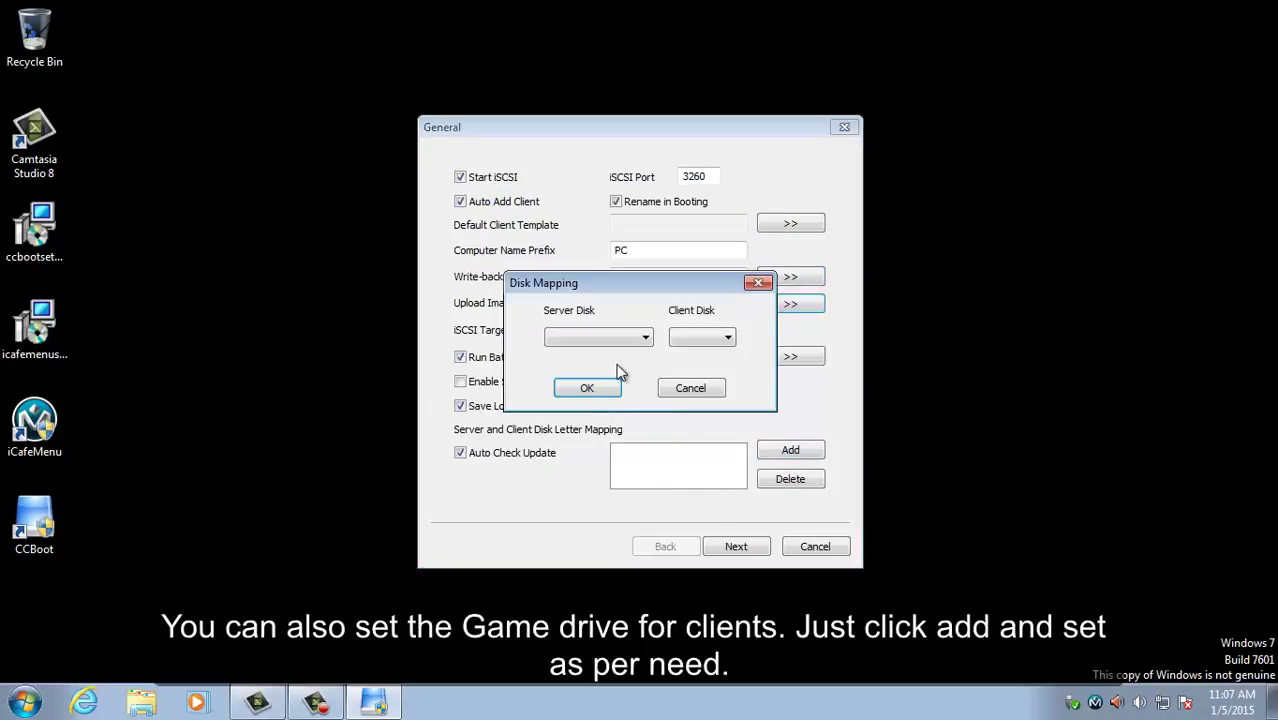
{"action": "left_click", "coordinate": [620, 338]}
{"action": "left_click", "coordinate": [618, 380]}
{"action": "left_click", "coordinate": [697, 338]}
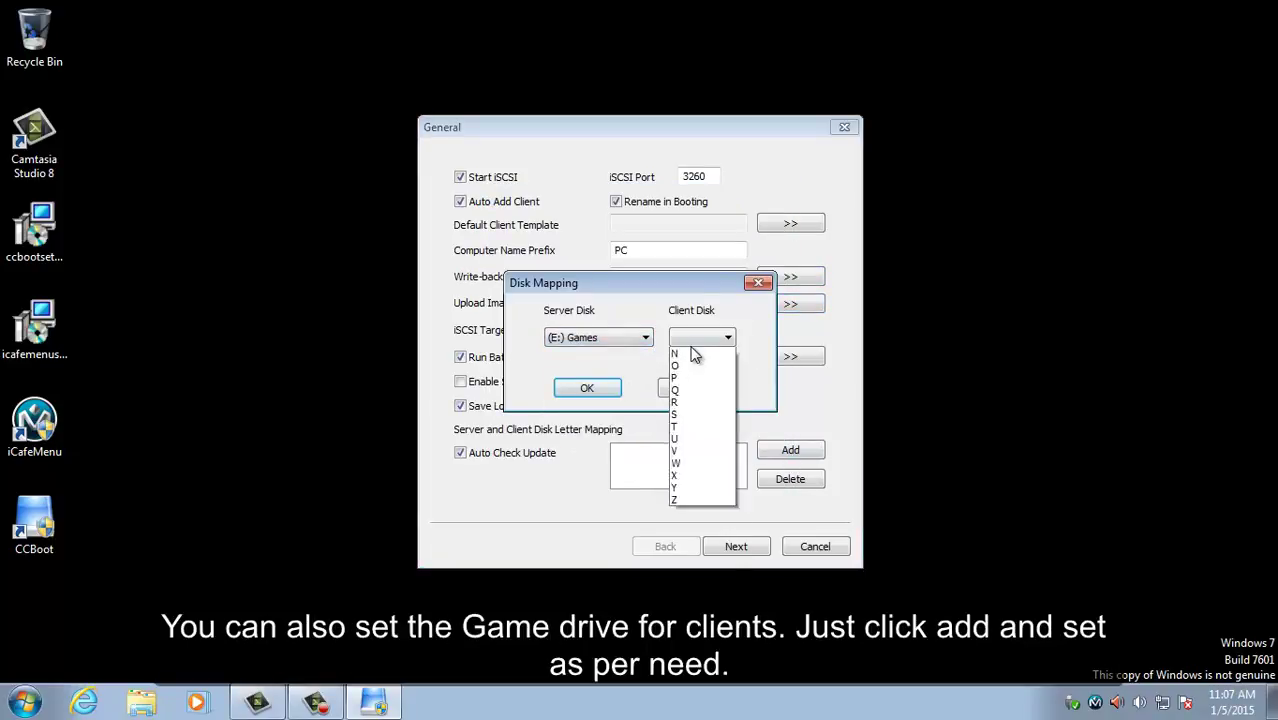
{"action": "left_click", "coordinate": [695, 379]}
{"action": "left_click", "coordinate": [608, 387]}
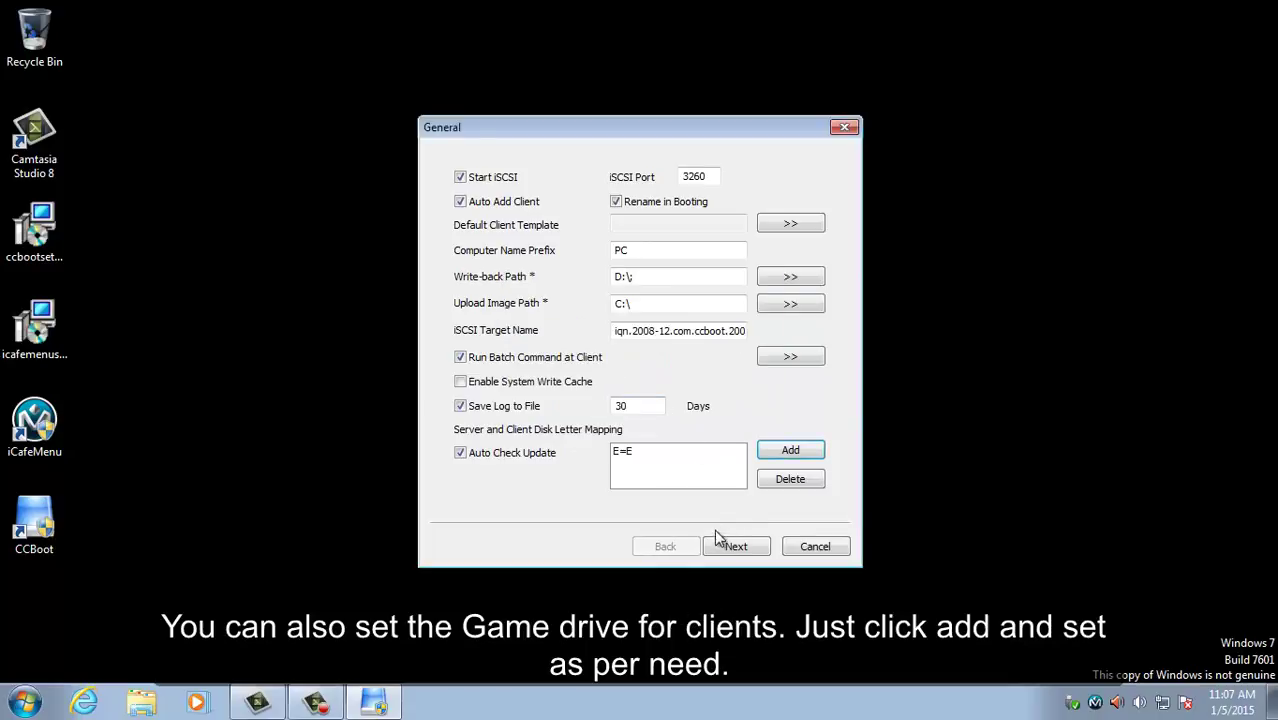
{"action": "left_click", "coordinate": [735, 546]}
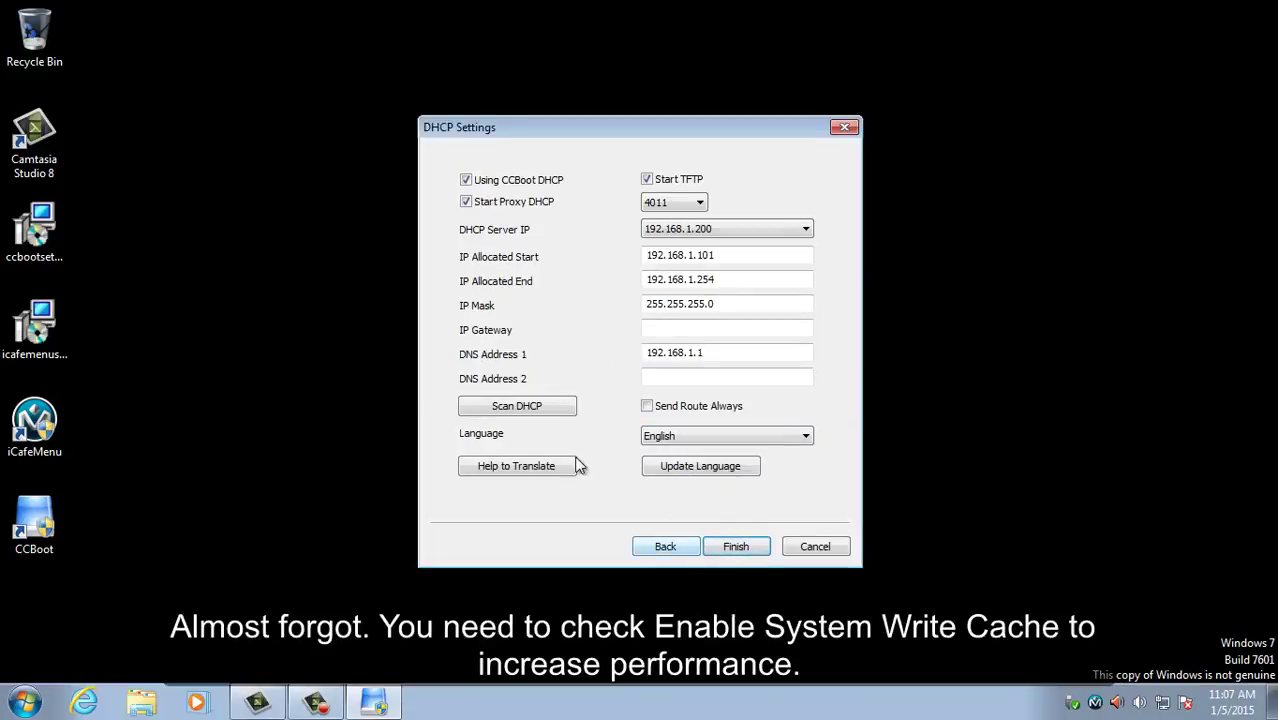
Step: Enable System Write Cache, keep DHCP server IP 192.168.1.200, set gateway 192.168.1.1, and finish
{"action": "left_click", "coordinate": [660, 549]}
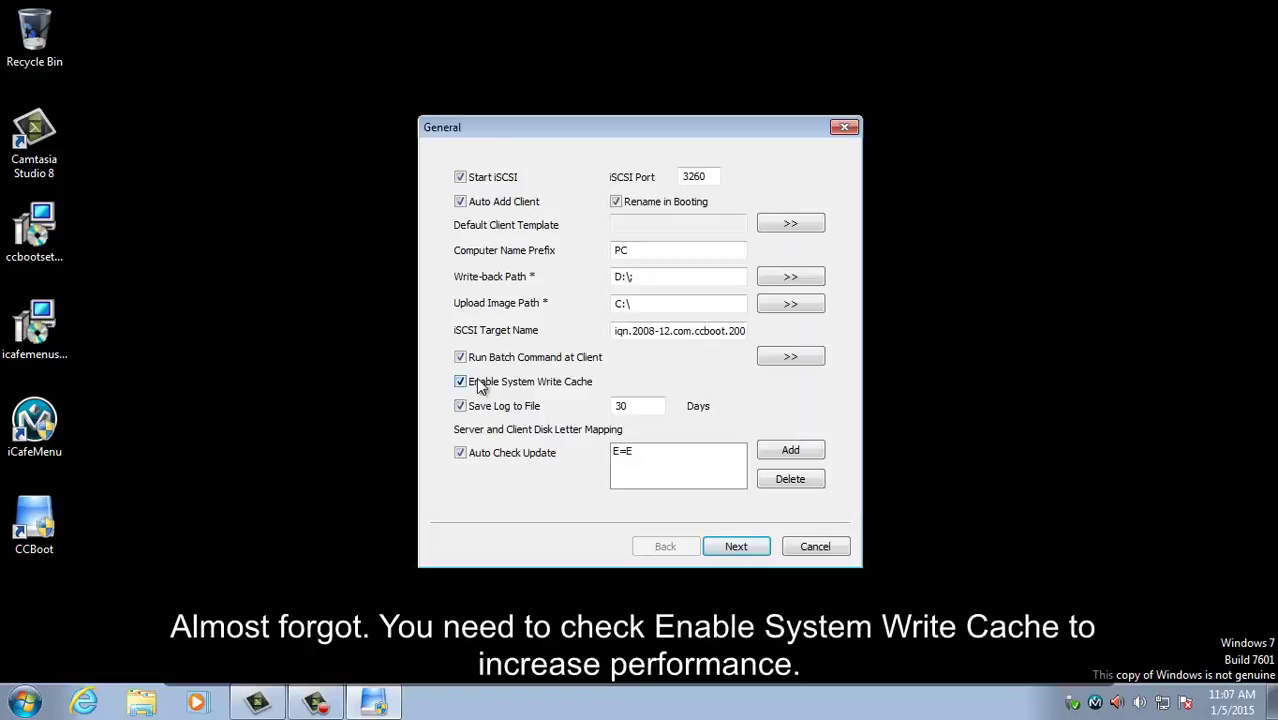
{"action": "left_click", "coordinate": [742, 546]}
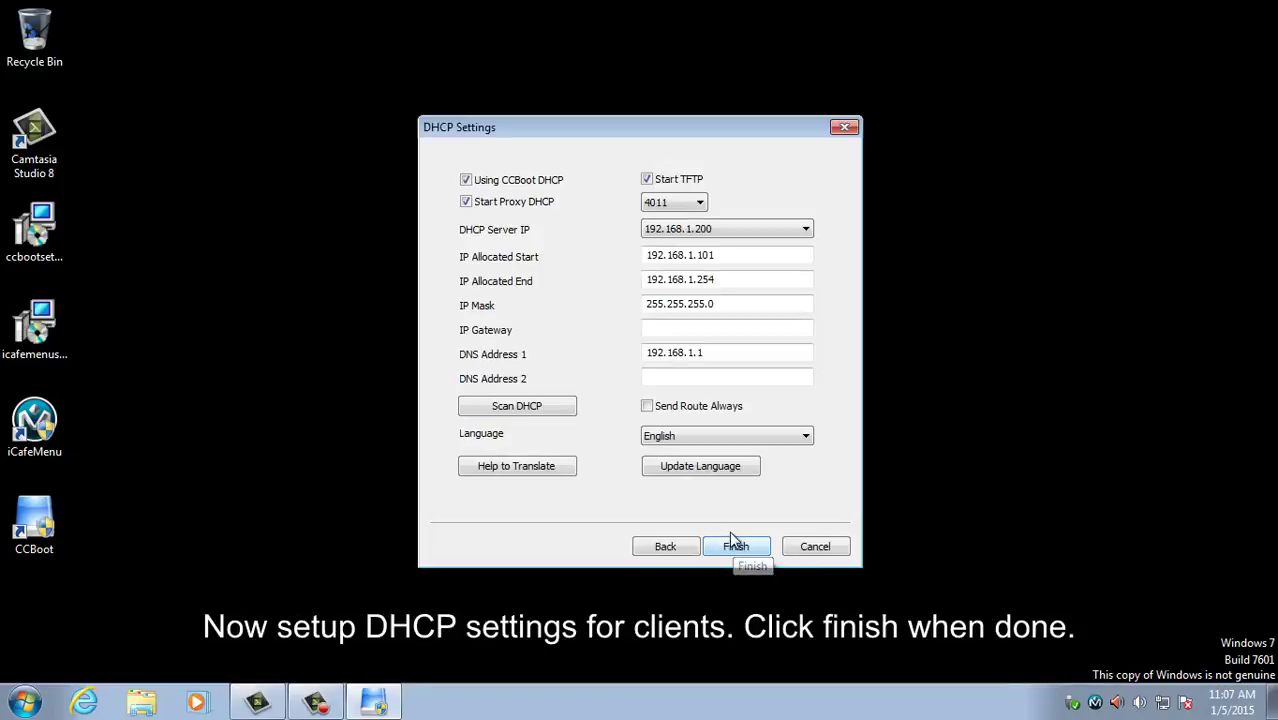
{"action": "left_click", "coordinate": [740, 229]}
{"action": "left_click", "coordinate": [742, 243]}
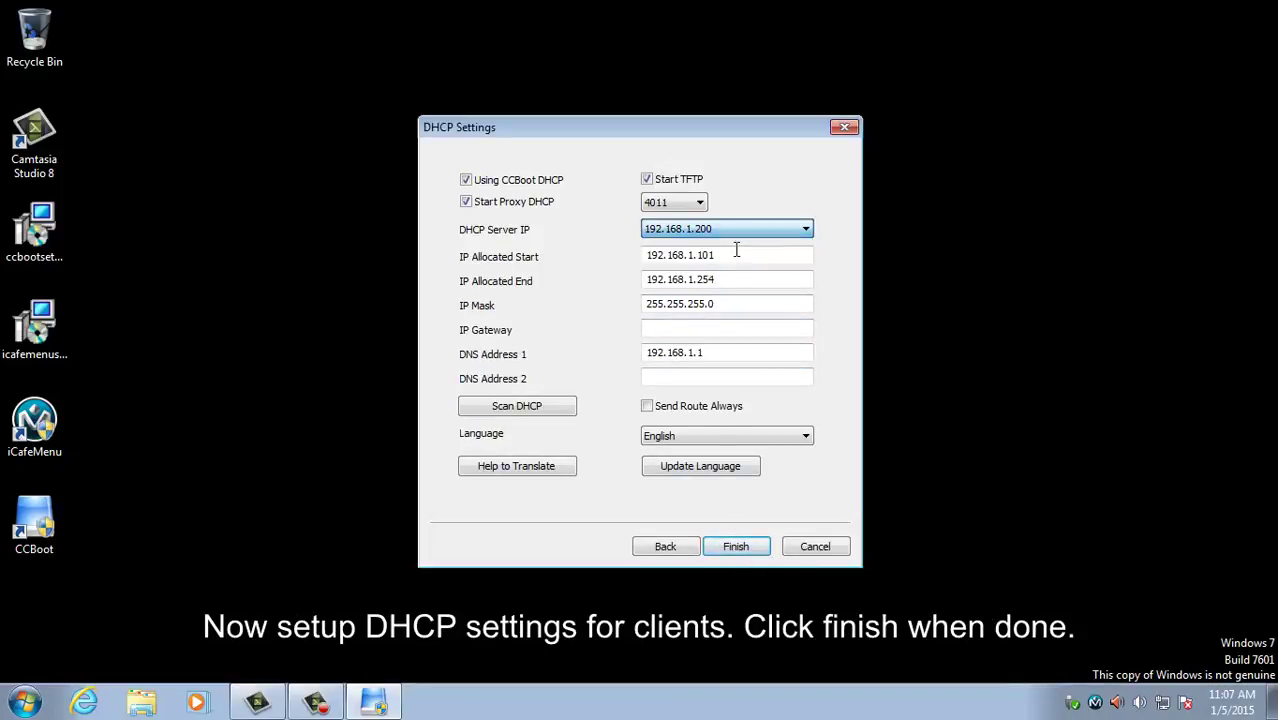
{"action": "left_click", "coordinate": [710, 324]}
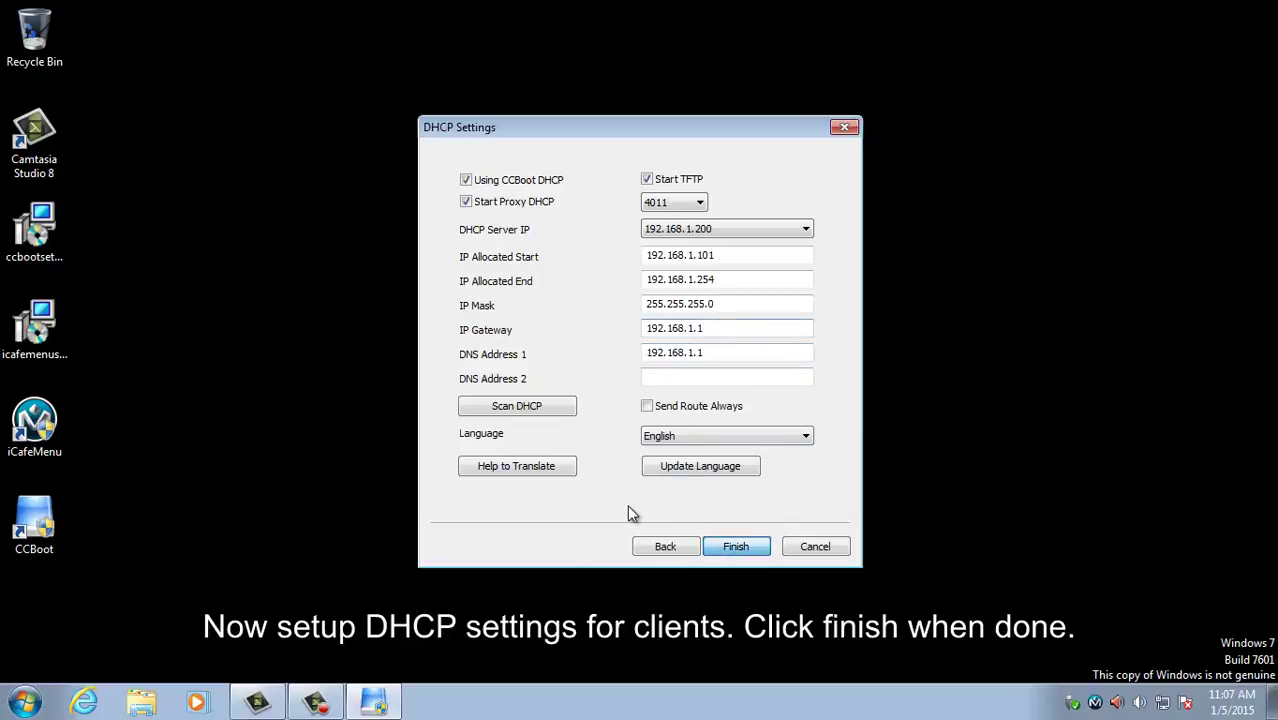
{"action": "key", "text": "Return"}
{"action": "left_click", "coordinate": [656, 392]}
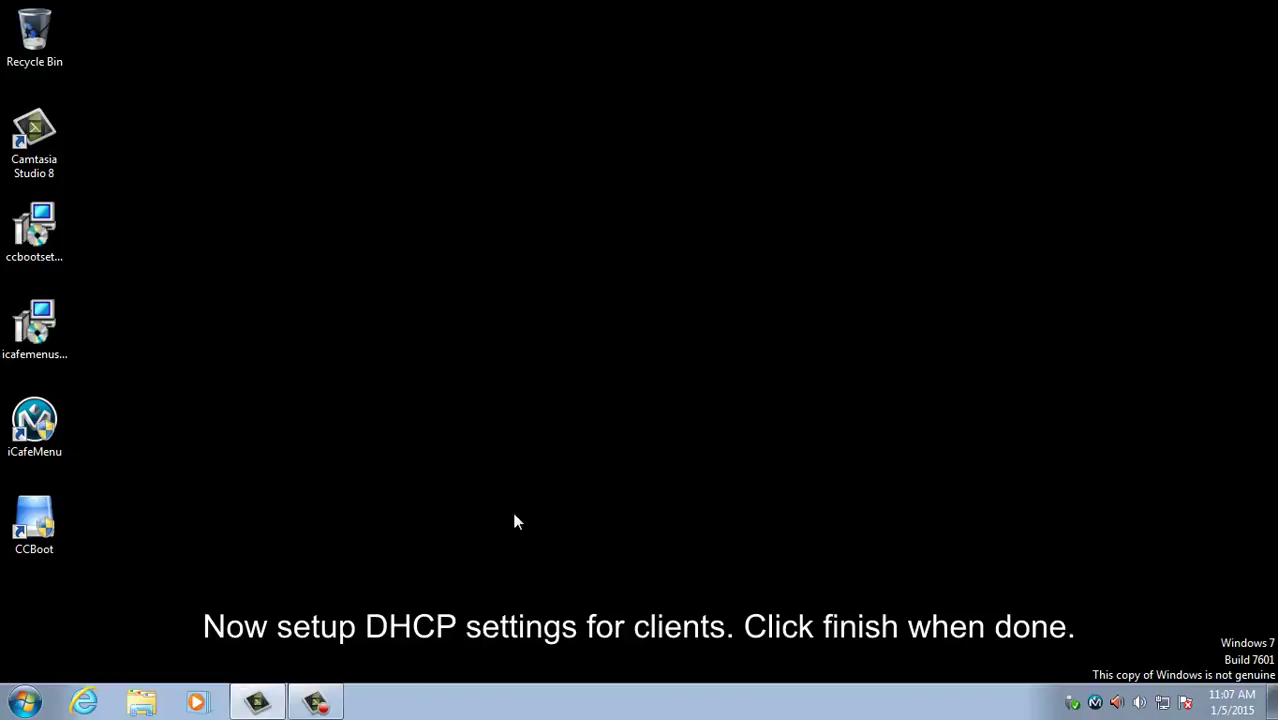
Step: Refresh the desktop and launch iCafeMenu Server
{"action": "right_click", "coordinate": [287, 281]}
{"action": "right_click", "coordinate": [237, 259]}
{"action": "left_click", "coordinate": [288, 312]}
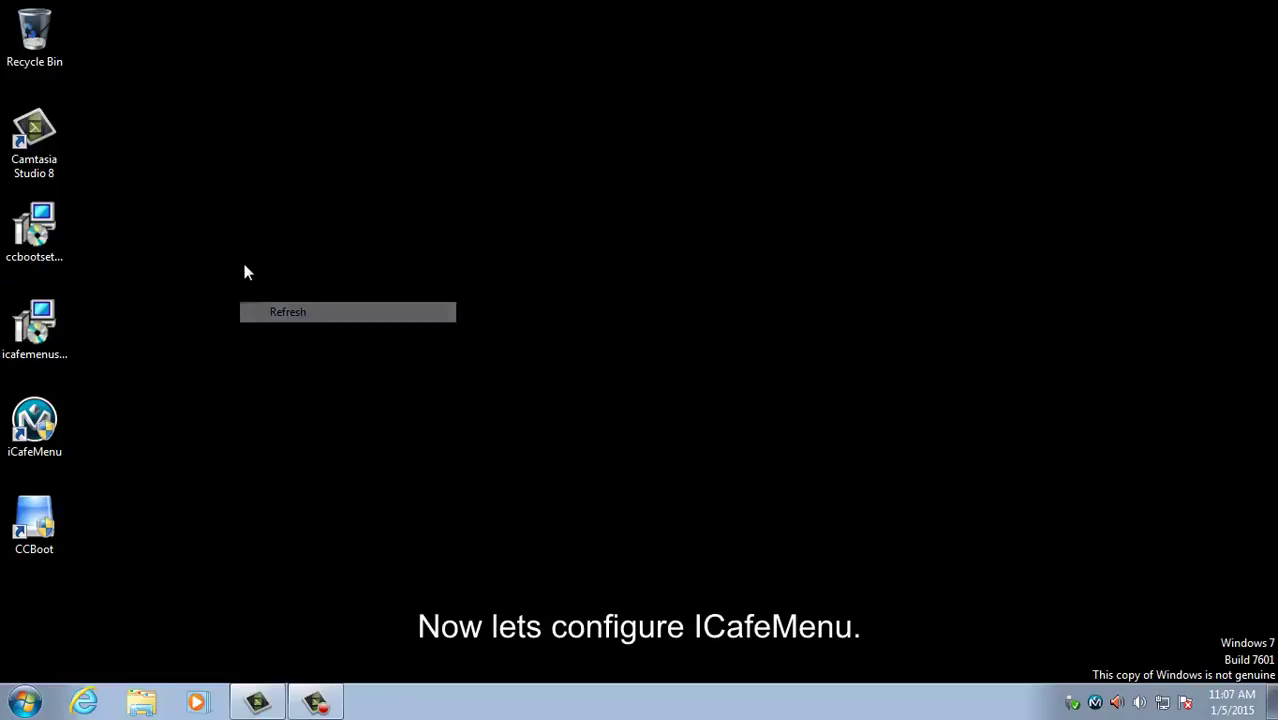
{"action": "right_click", "coordinate": [298, 308]}
{"action": "left_click", "coordinate": [345, 361]}
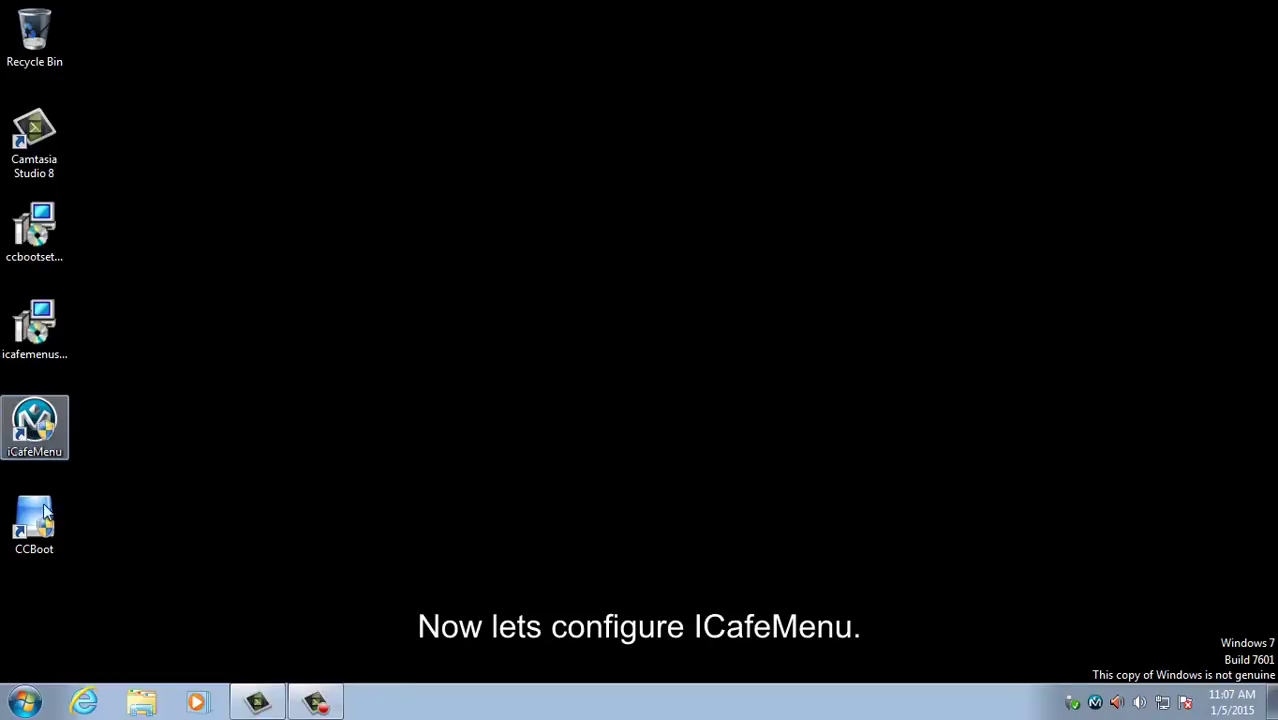
{"action": "double_click", "coordinate": [34, 425]}
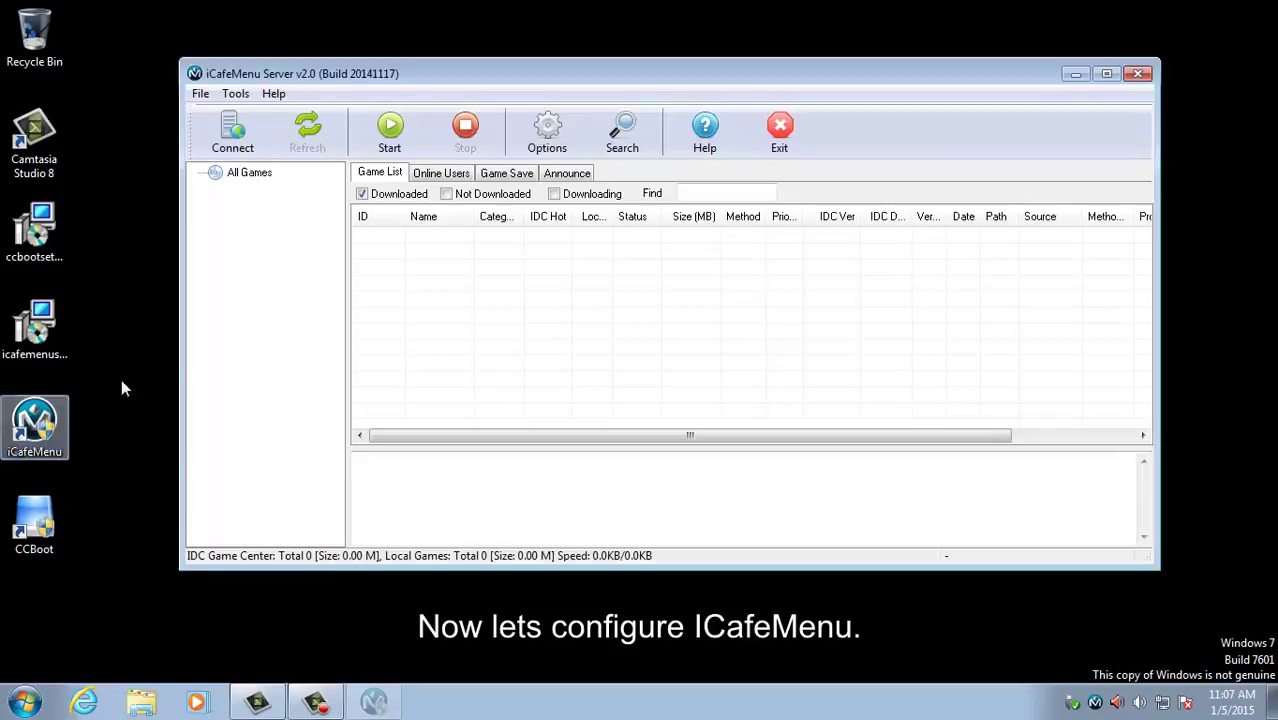
Step: Add a game named 'GTA San' with game path E:\GTA San Andreas
{"action": "right_click", "coordinate": [483, 270]}
{"action": "left_click", "coordinate": [511, 277]}
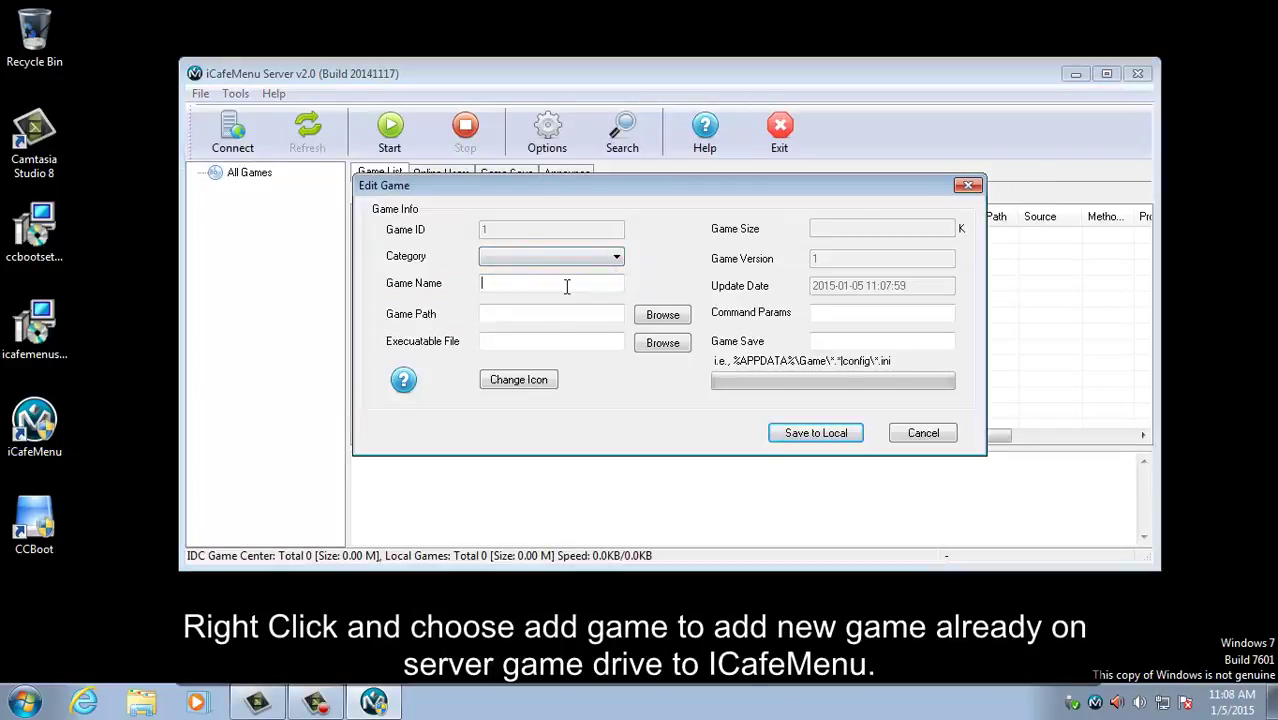
{"action": "type", "text": "GTA San"}
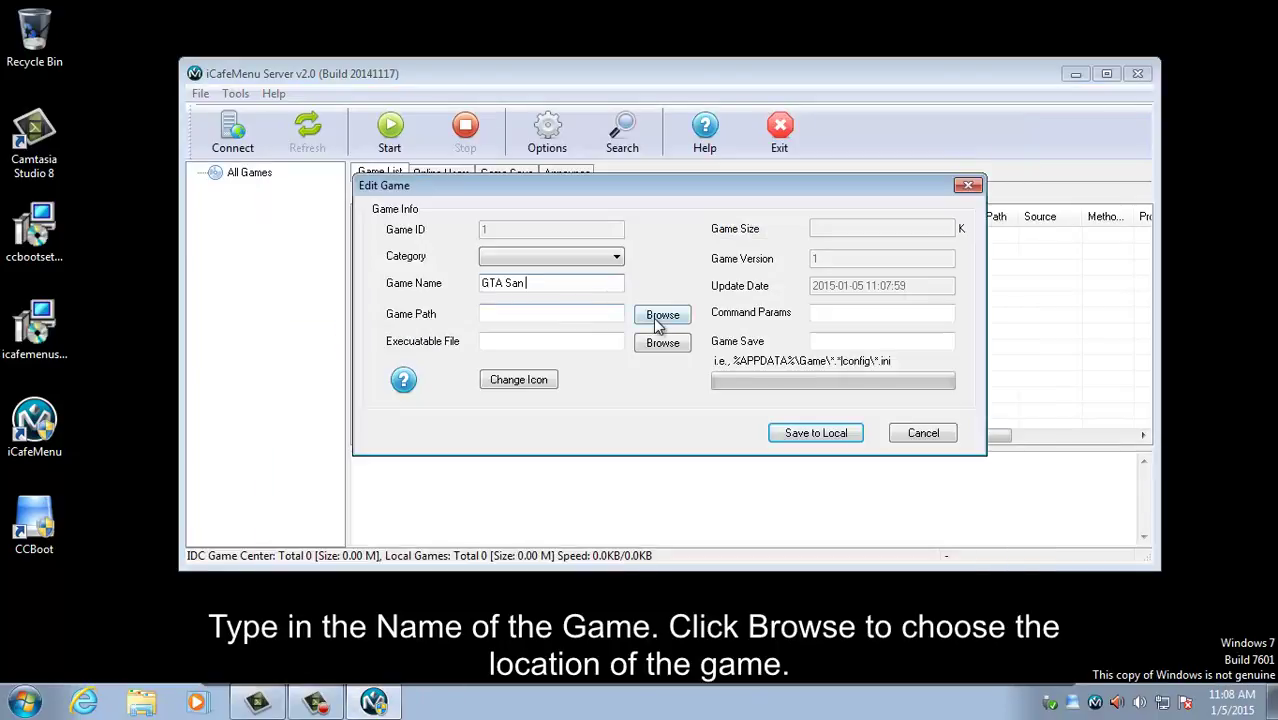
{"action": "left_click", "coordinate": [662, 314]}
{"action": "left_click", "coordinate": [628, 301]}
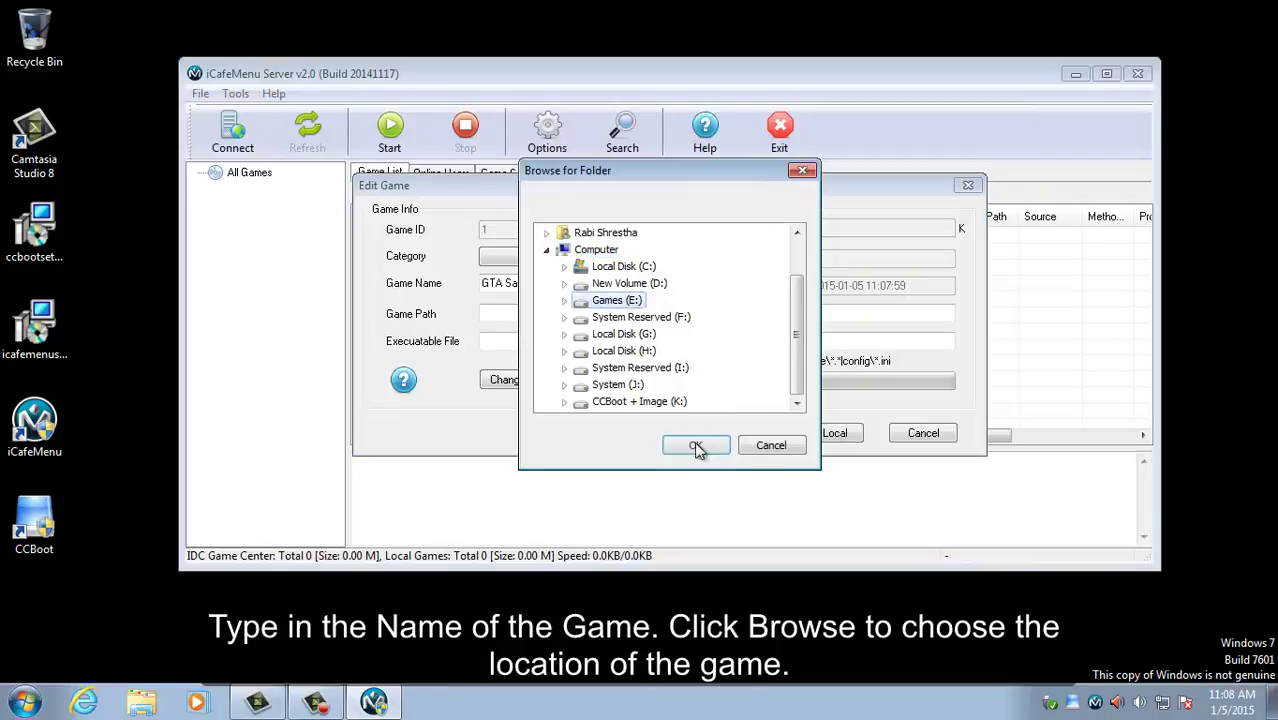
{"action": "left_click", "coordinate": [696, 446]}
{"action": "left_click", "coordinate": [647, 318]}
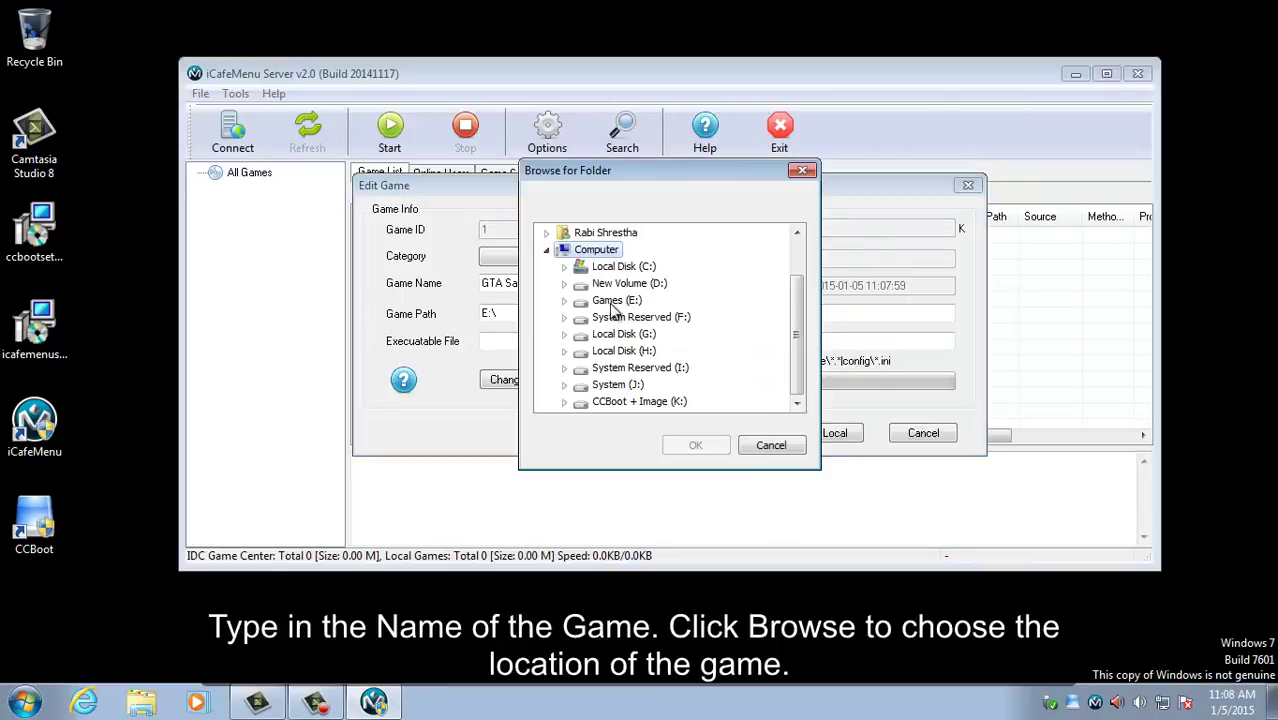
{"action": "double_click", "coordinate": [613, 301]}
{"action": "scroll", "coordinate": [650, 330], "scroll_direction": "down", "scroll_amount": 2}
{"action": "scroll", "coordinate": [650, 335], "scroll_direction": "down", "scroll_amount": 1}
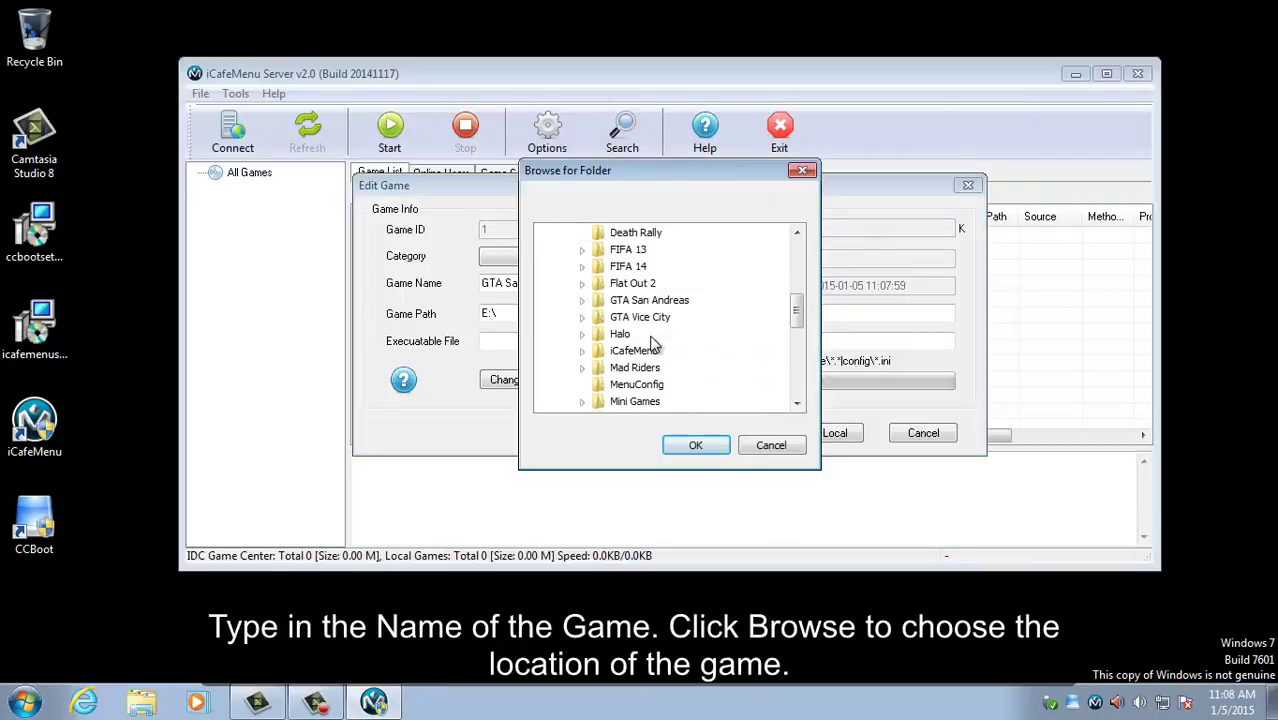
{"action": "left_click", "coordinate": [630, 301]}
{"action": "left_click", "coordinate": [703, 444]}
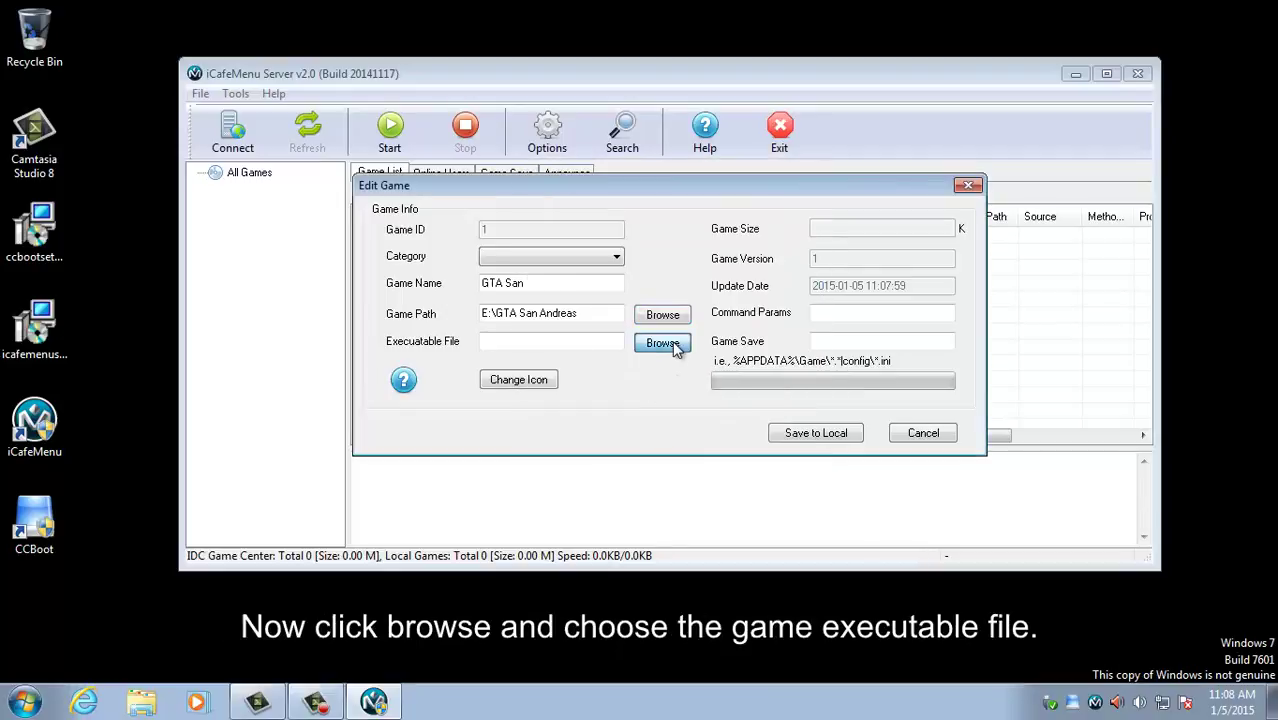
Step: Set gta_sa.exe as the executable and game save to %userprofile%\GTA San Andreas Files\*.*
{"action": "left_click", "coordinate": [664, 341]}
{"action": "left_click", "coordinate": [567, 363]}
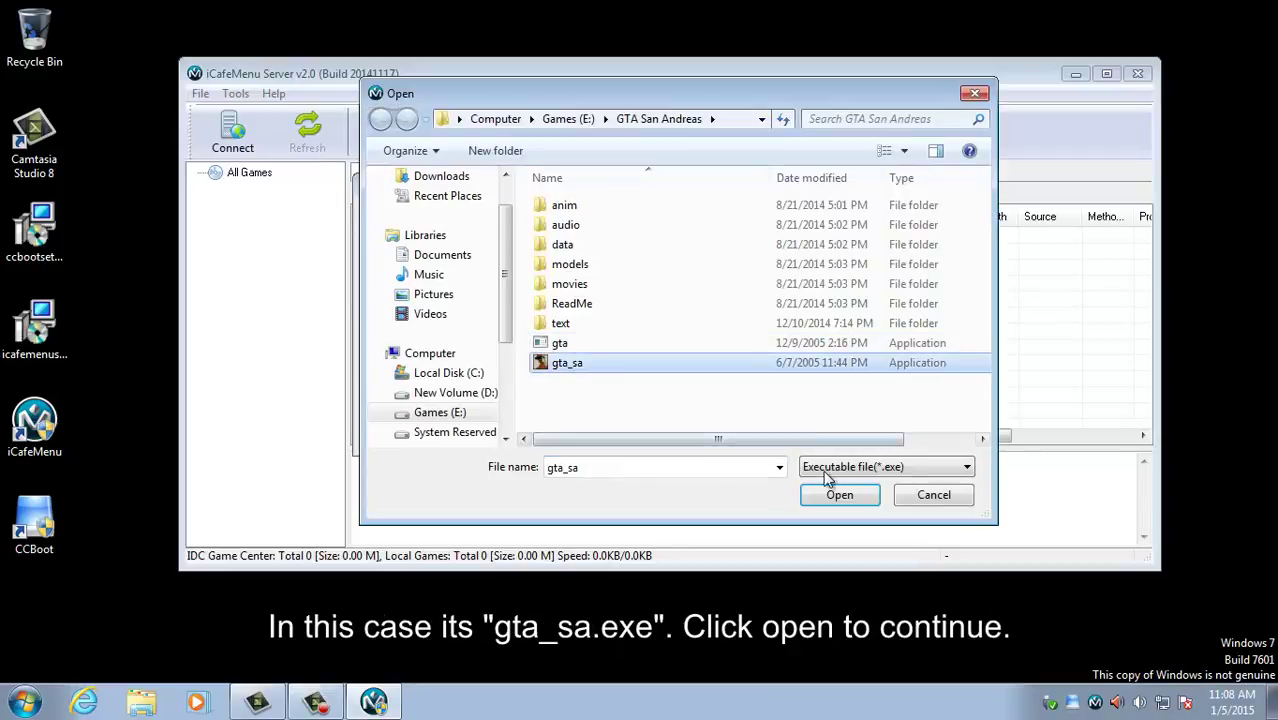
{"action": "left_click", "coordinate": [839, 494]}
{"action": "left_click", "coordinate": [862, 340]}
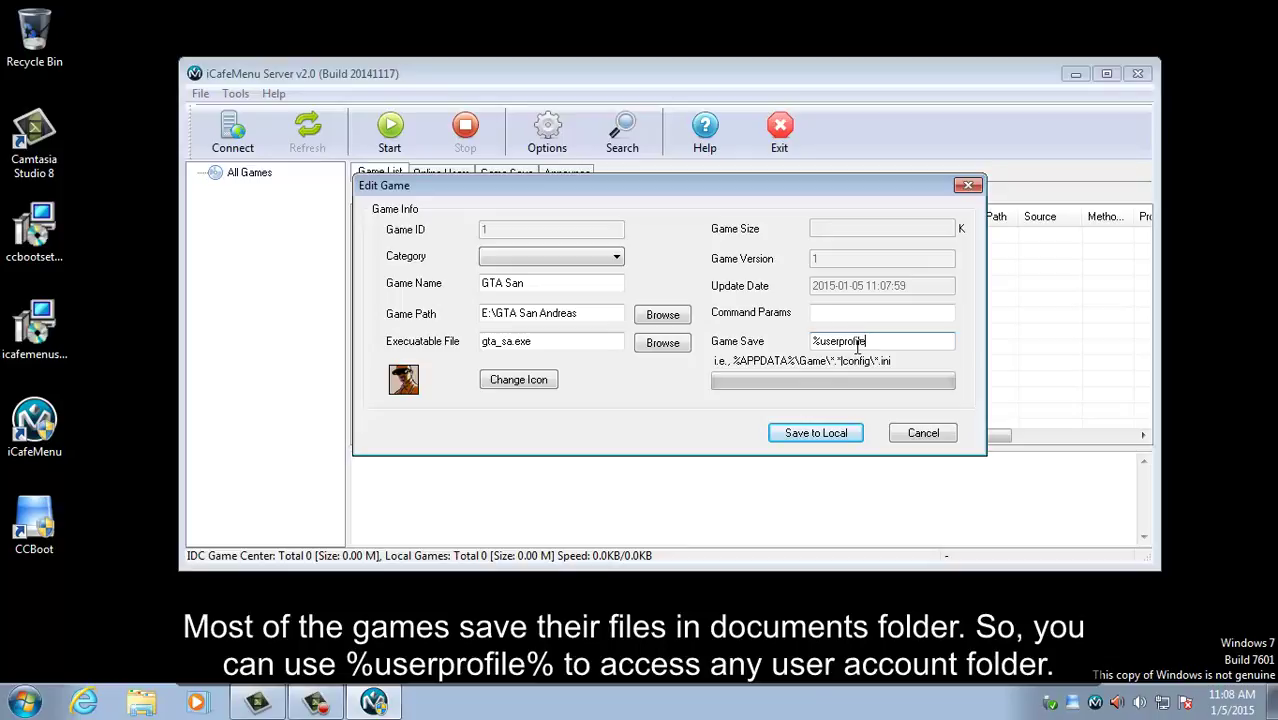
{"action": "type", "text": "%userprofile%\\GTA San Andr"}
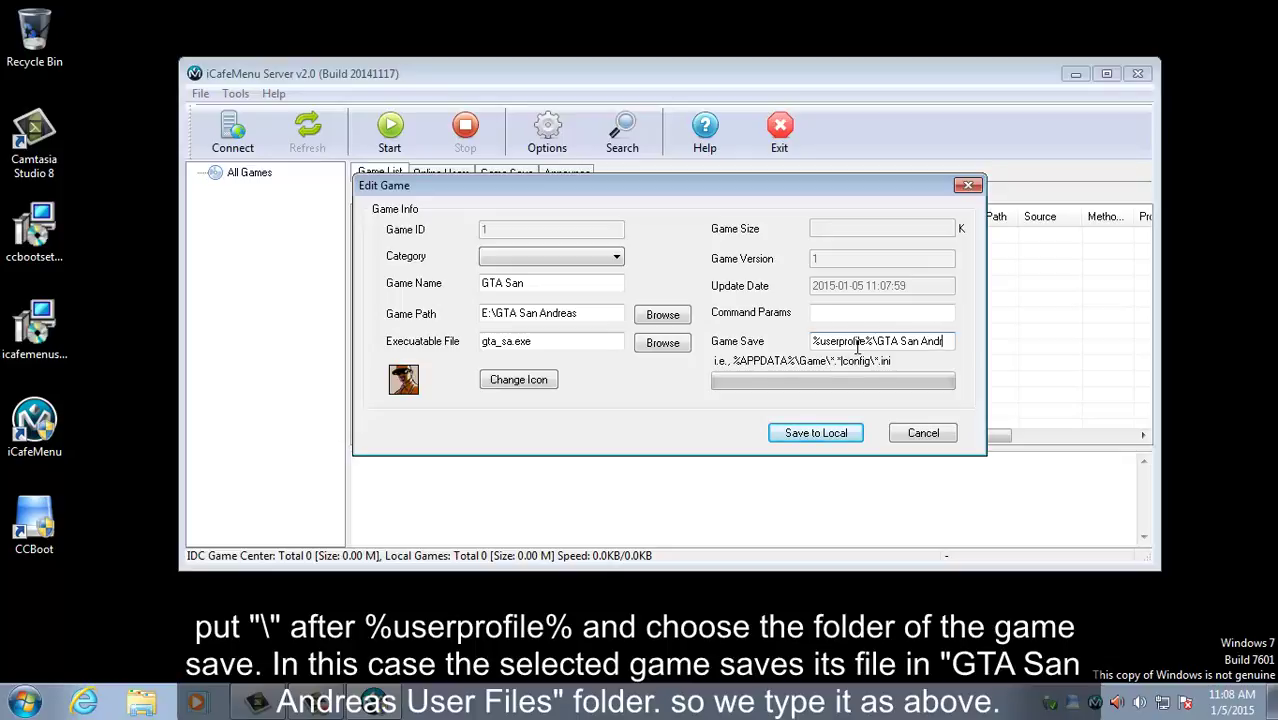
{"action": "type", "text": "eas F"}
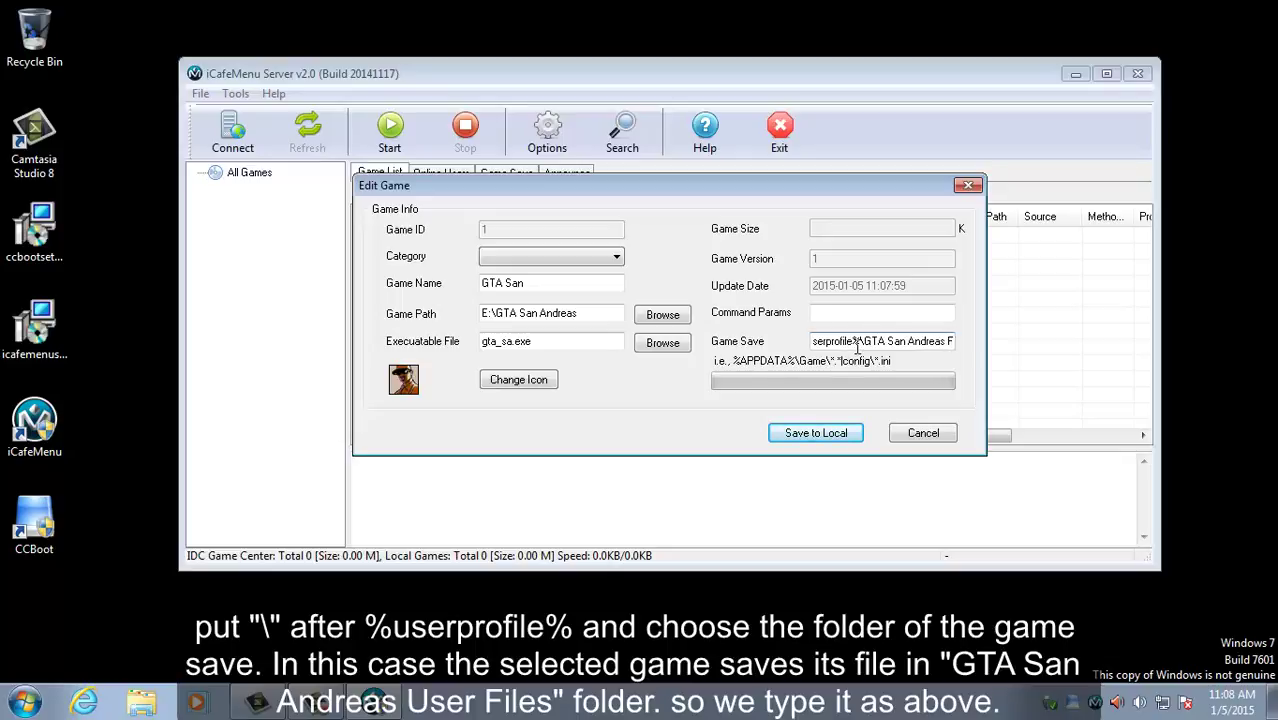
{"action": "type", "text": "iles\\"}
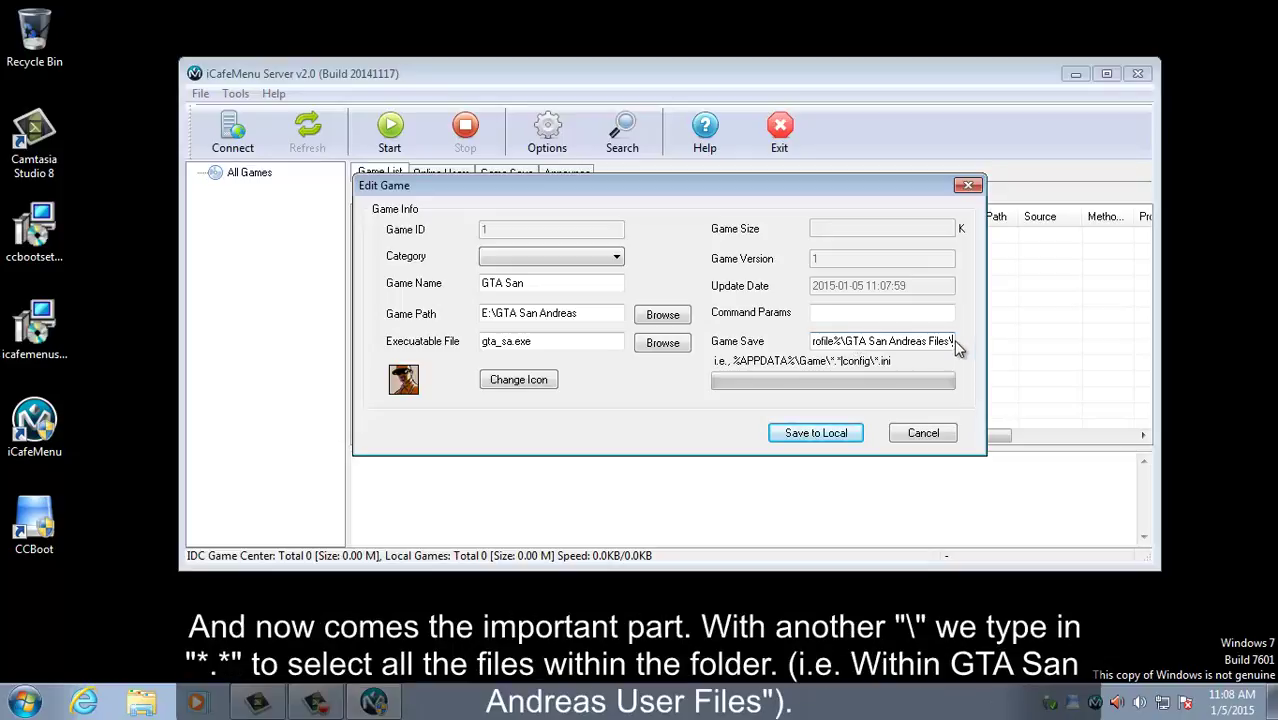
{"action": "type", "text": "*."}
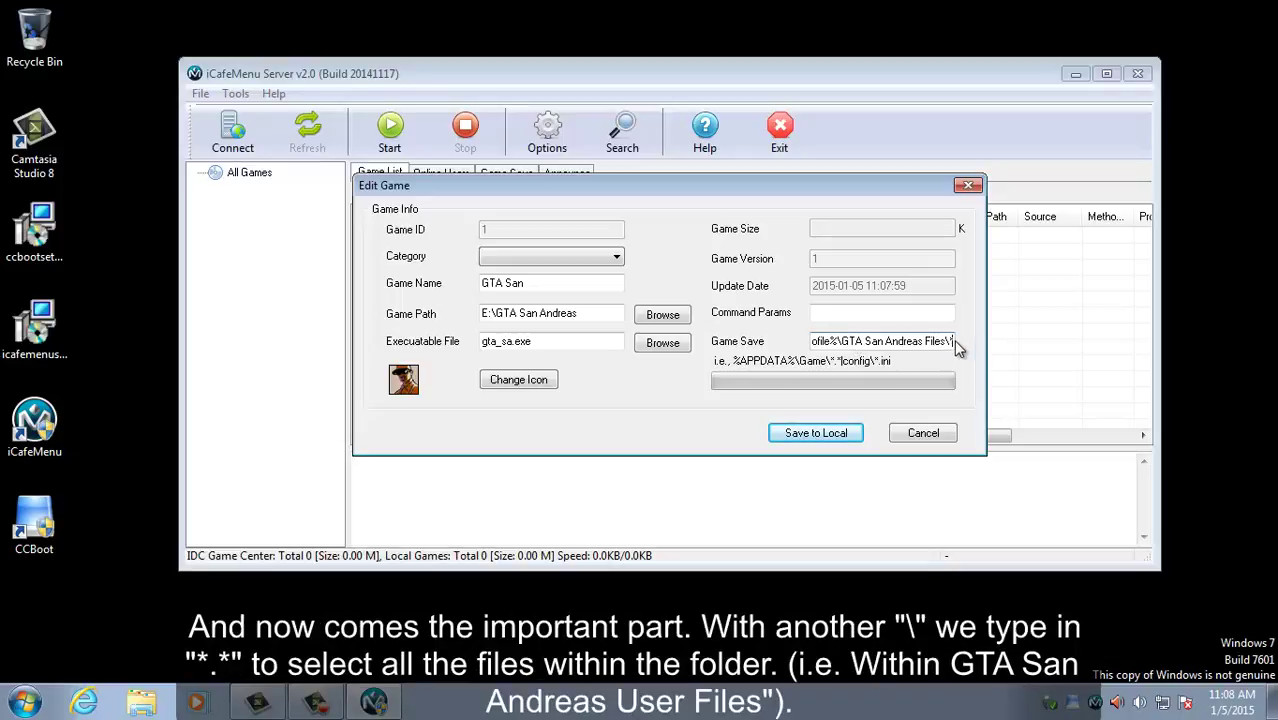
{"action": "type", "text": "*"}
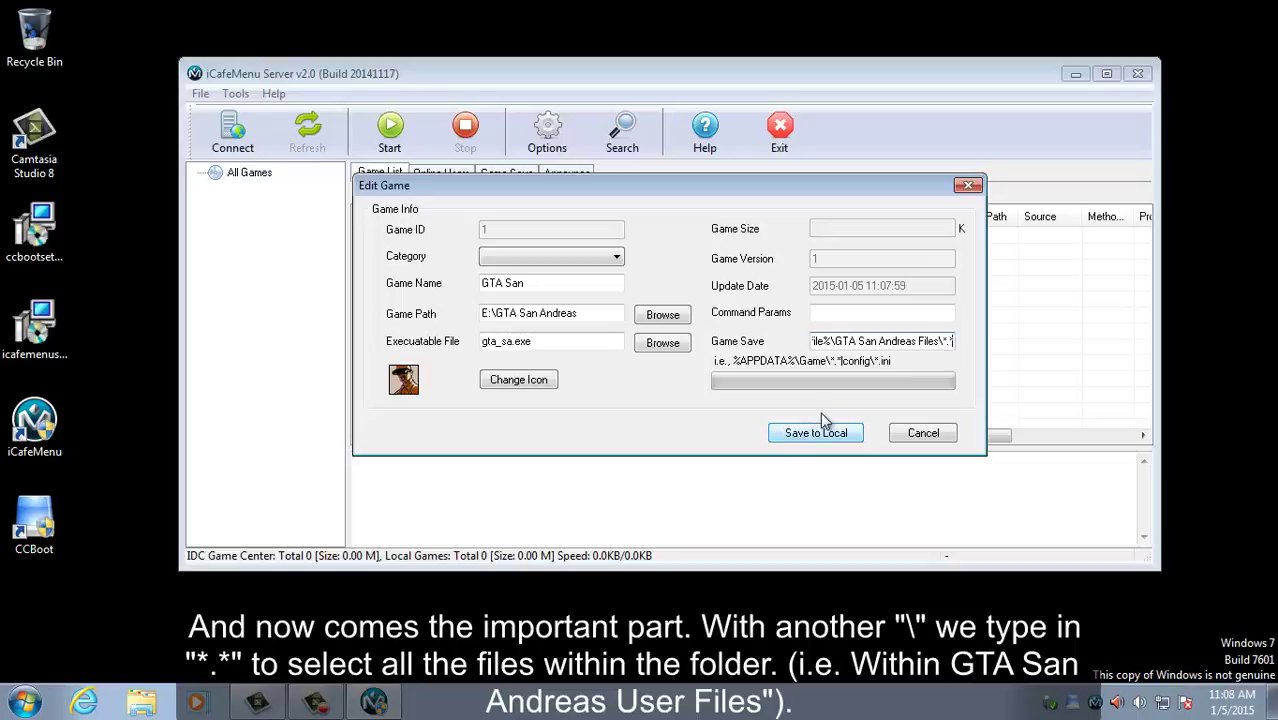
Step: Save the GTA San entry, review the Online Users and Game Save tabs, then exit iCafeMenu
{"action": "left_click", "coordinate": [776, 438]}
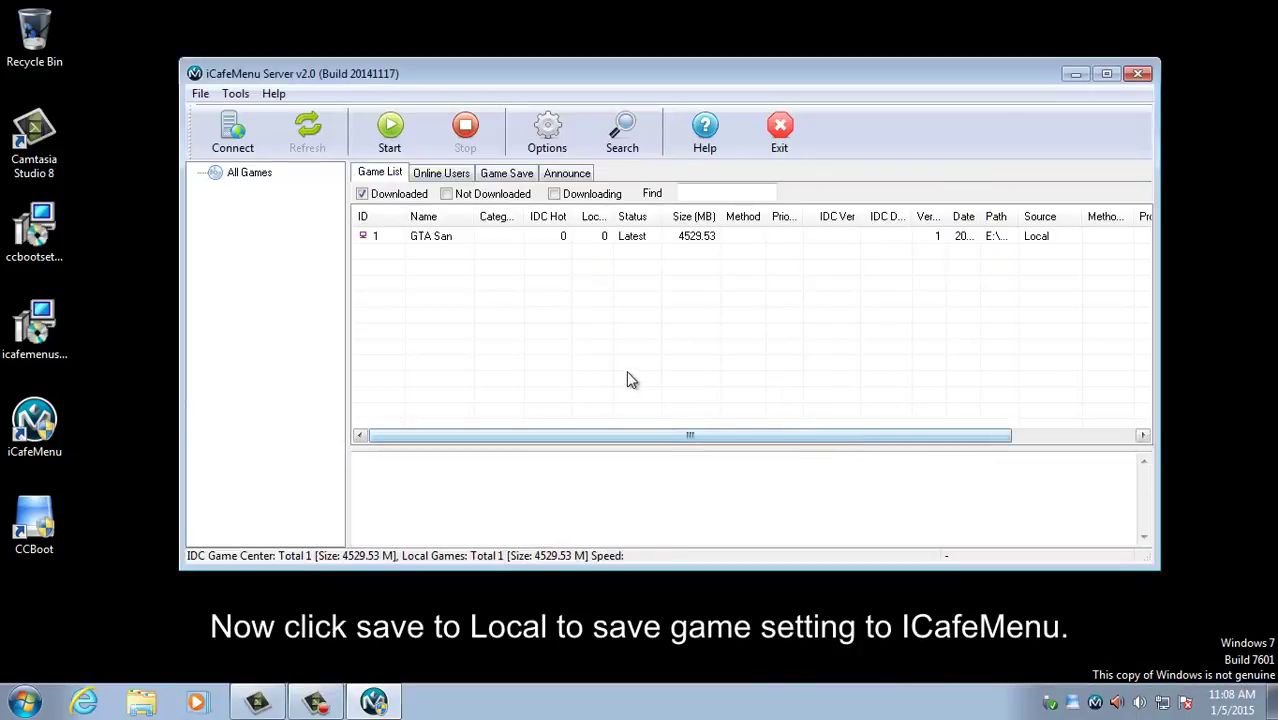
{"action": "left_click", "coordinate": [488, 240]}
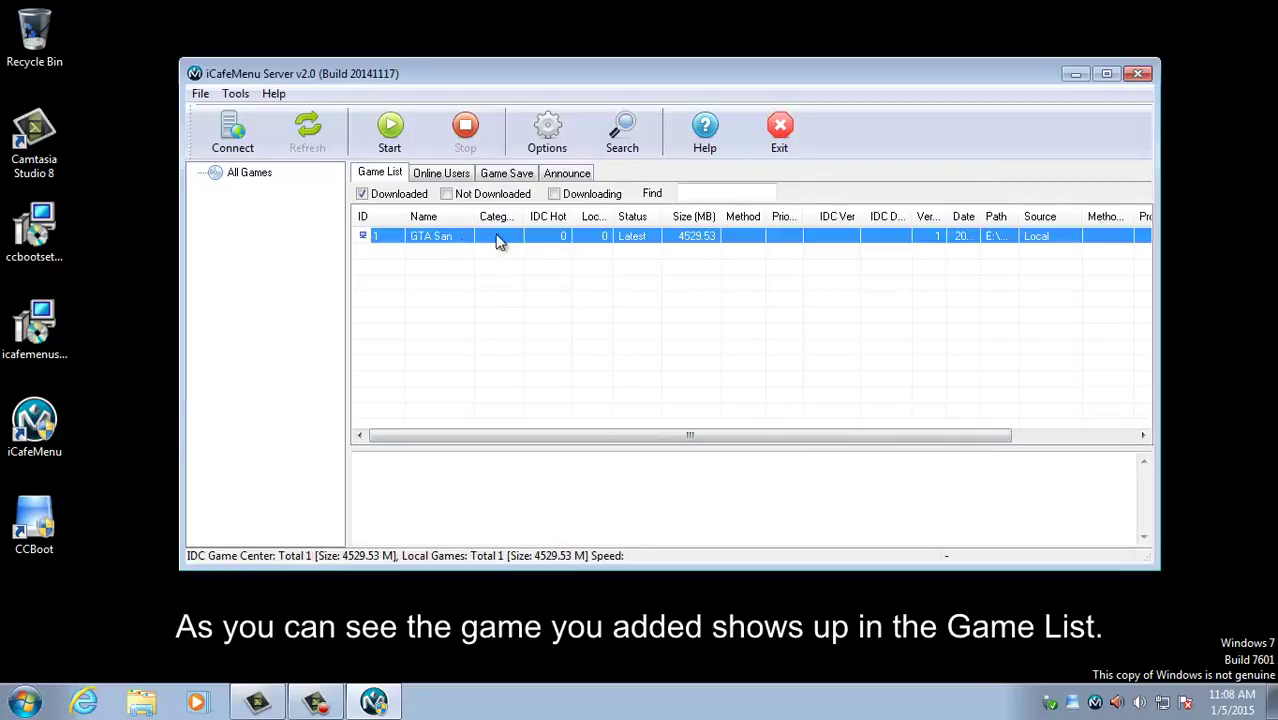
{"action": "left_click", "coordinate": [443, 180]}
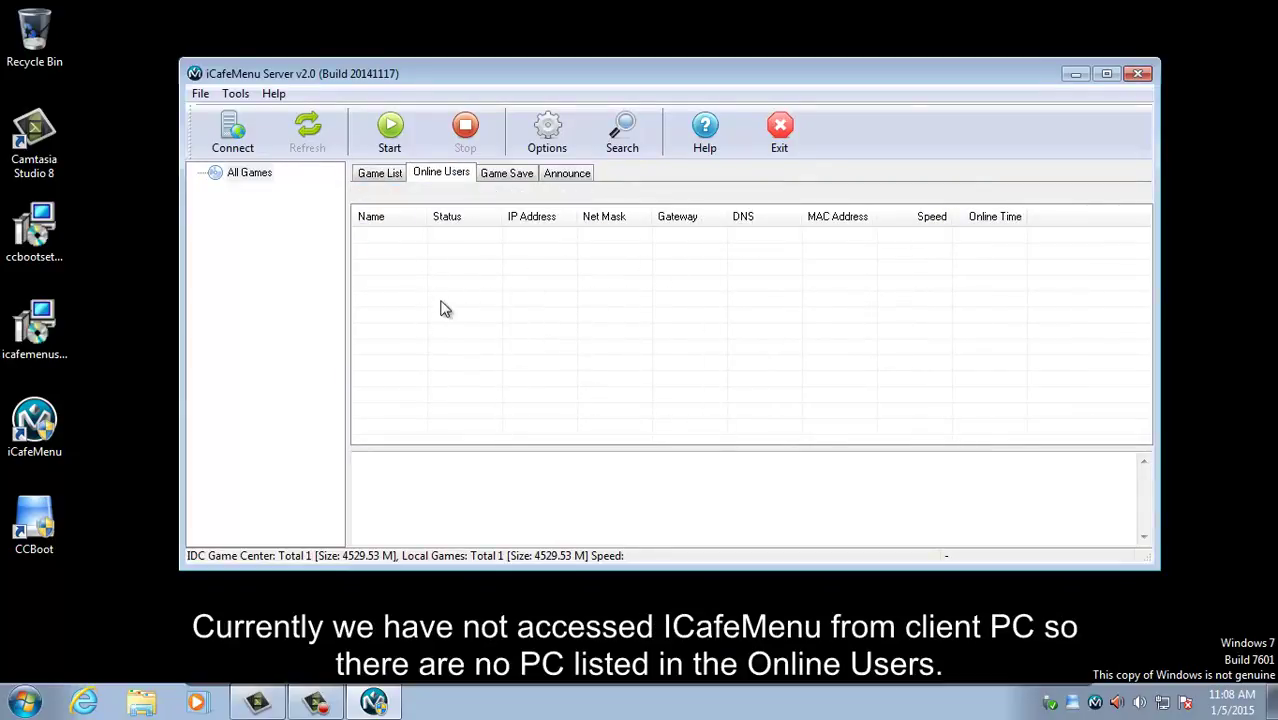
{"action": "left_click", "coordinate": [515, 174]}
{"action": "left_click_drag", "start_coordinate": [381, 238], "coordinate": [750, 405]}
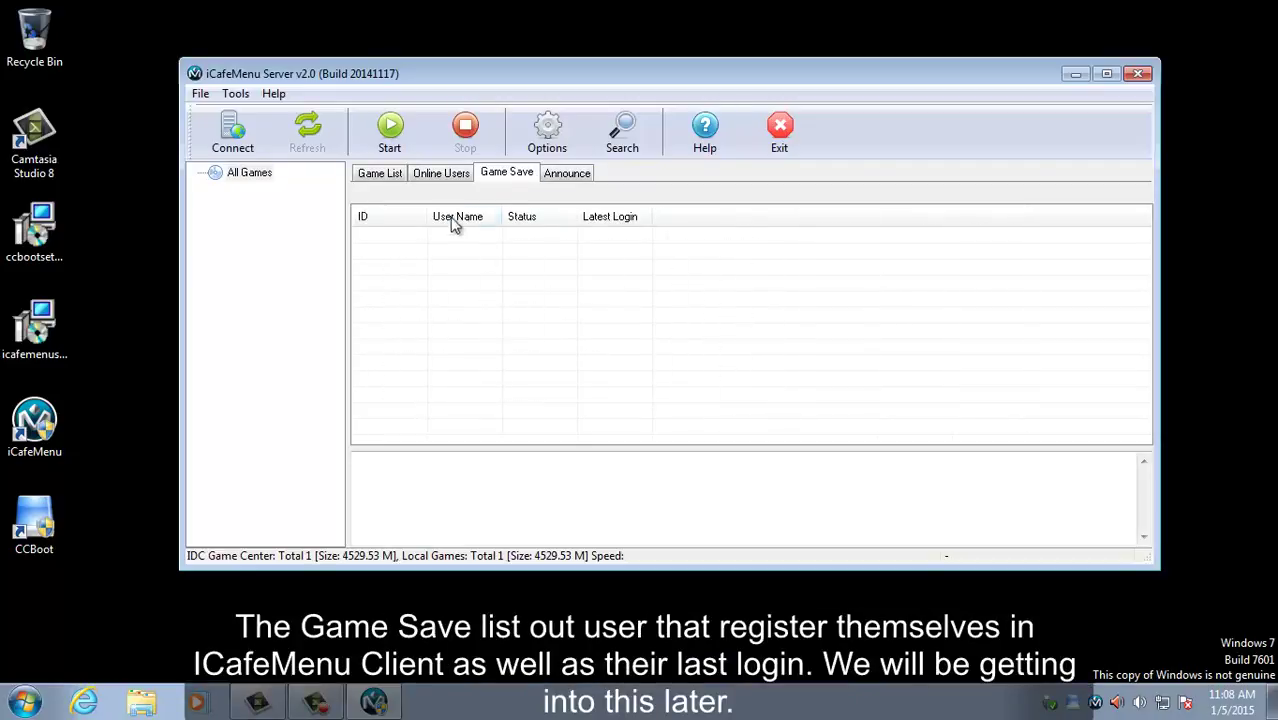
{"action": "left_click", "coordinate": [440, 174]}
{"action": "left_click", "coordinate": [385, 174]}
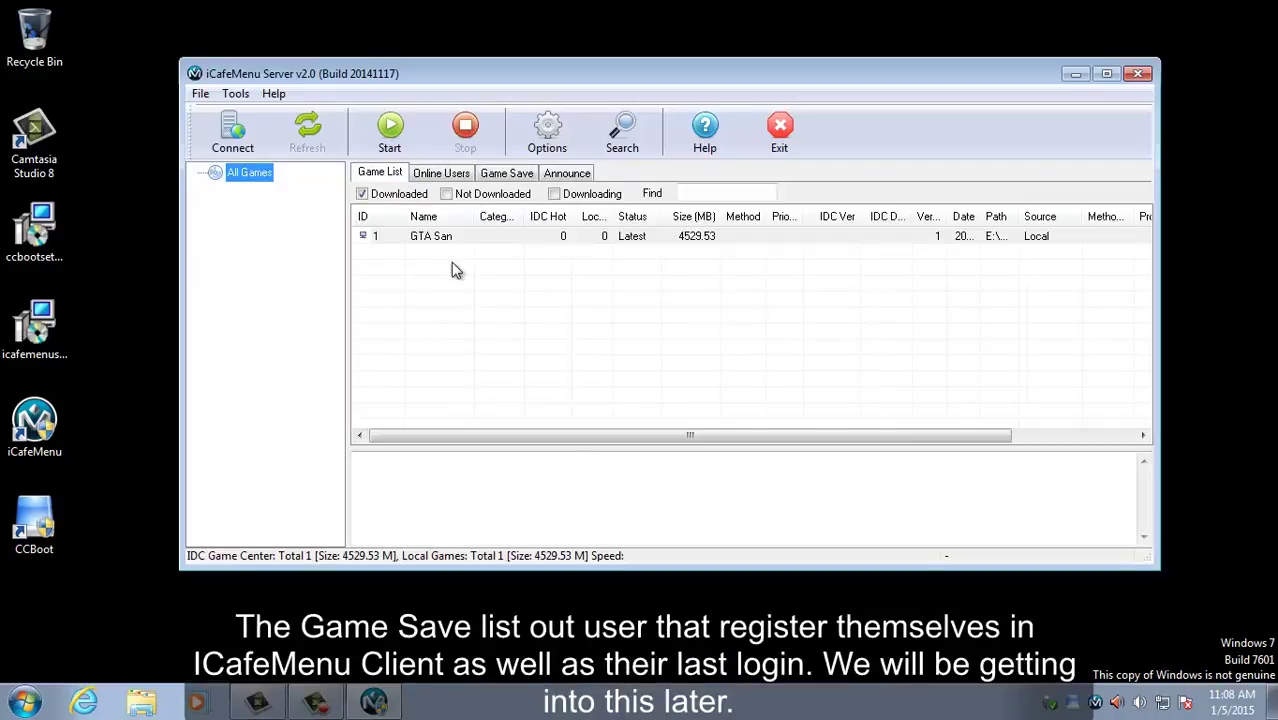
{"action": "left_click", "coordinate": [784, 153]}
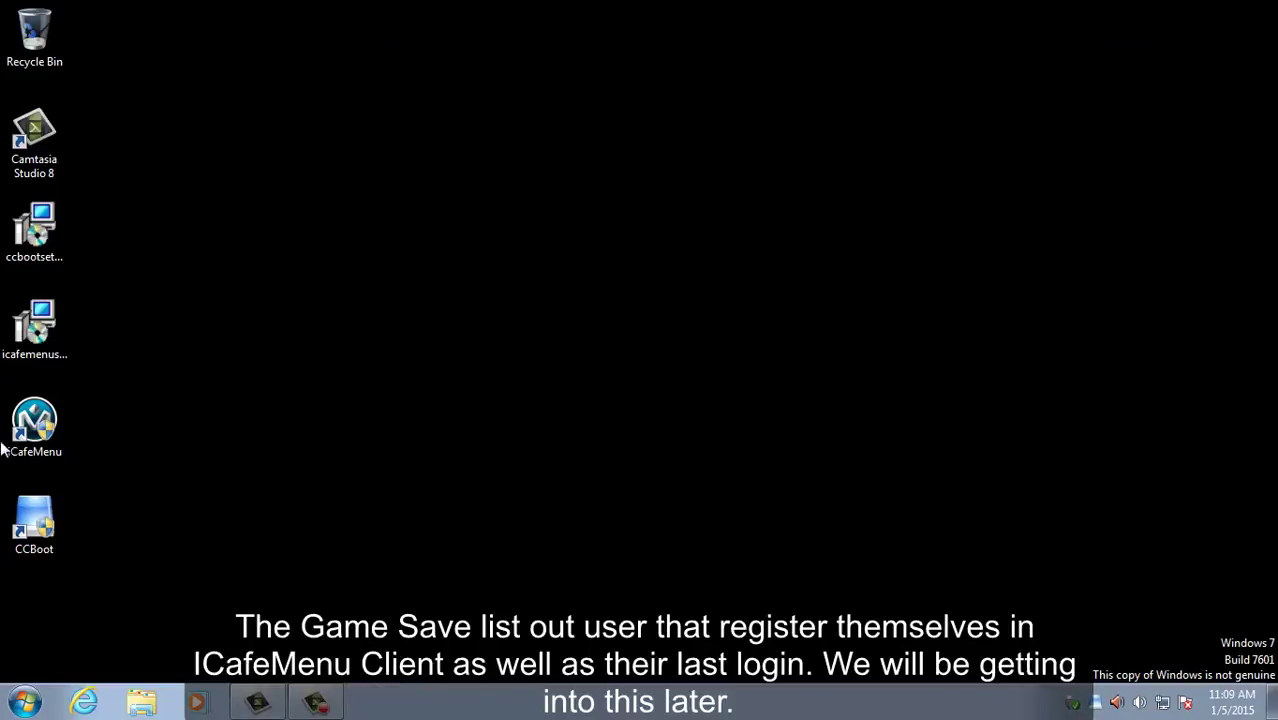
Step: Launch CCBoot maximized and add disk group 'Windows 7' with description 'Windows 7', no disks
{"action": "double_click", "coordinate": [30, 522]}
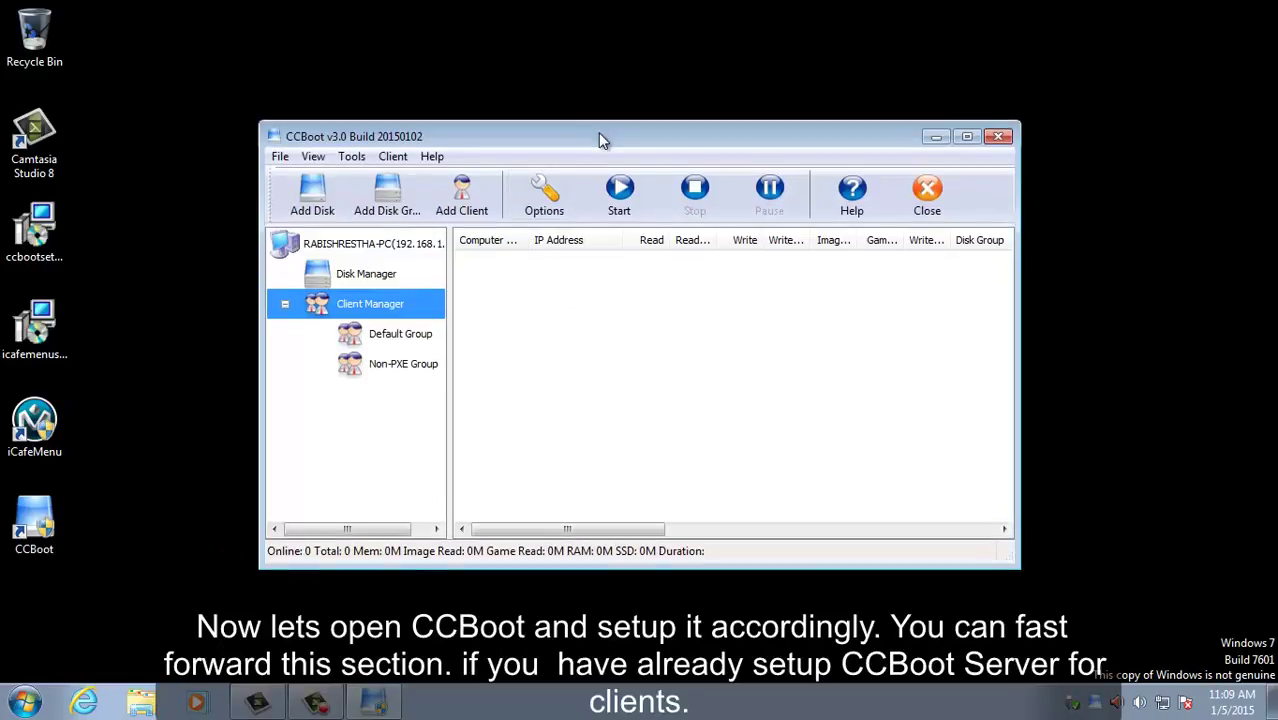
{"action": "double_click", "coordinate": [599, 136]}
{"action": "right_click", "coordinate": [124, 150]}
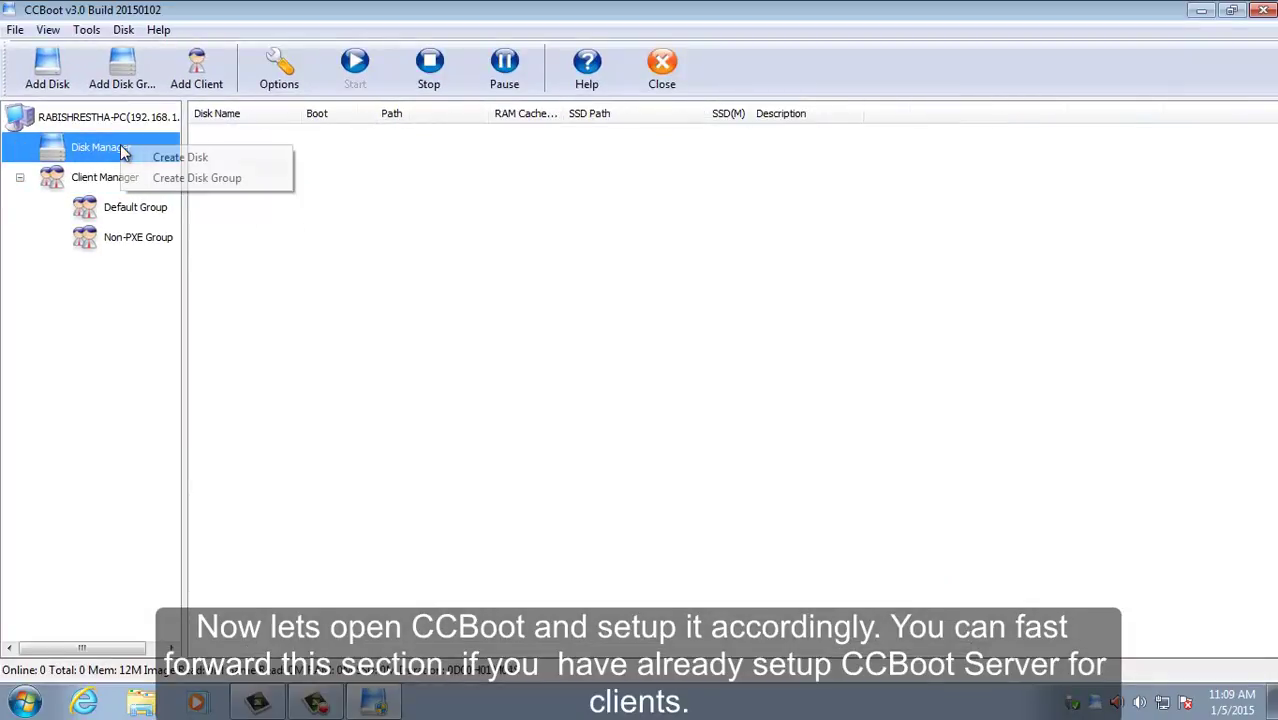
{"action": "left_click", "coordinate": [160, 180]}
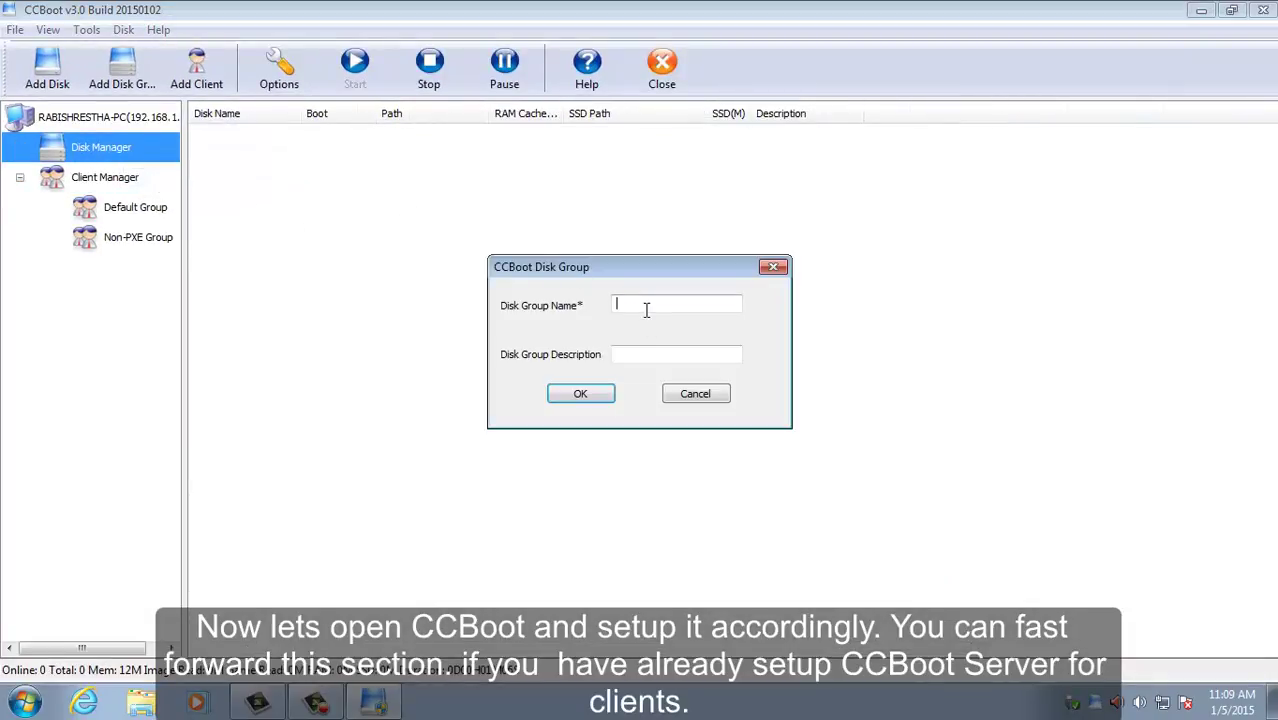
{"action": "type", "text": "Wo"}
{"action": "key", "text": "BackSpace"}
{"action": "type", "text": "indows 7"}
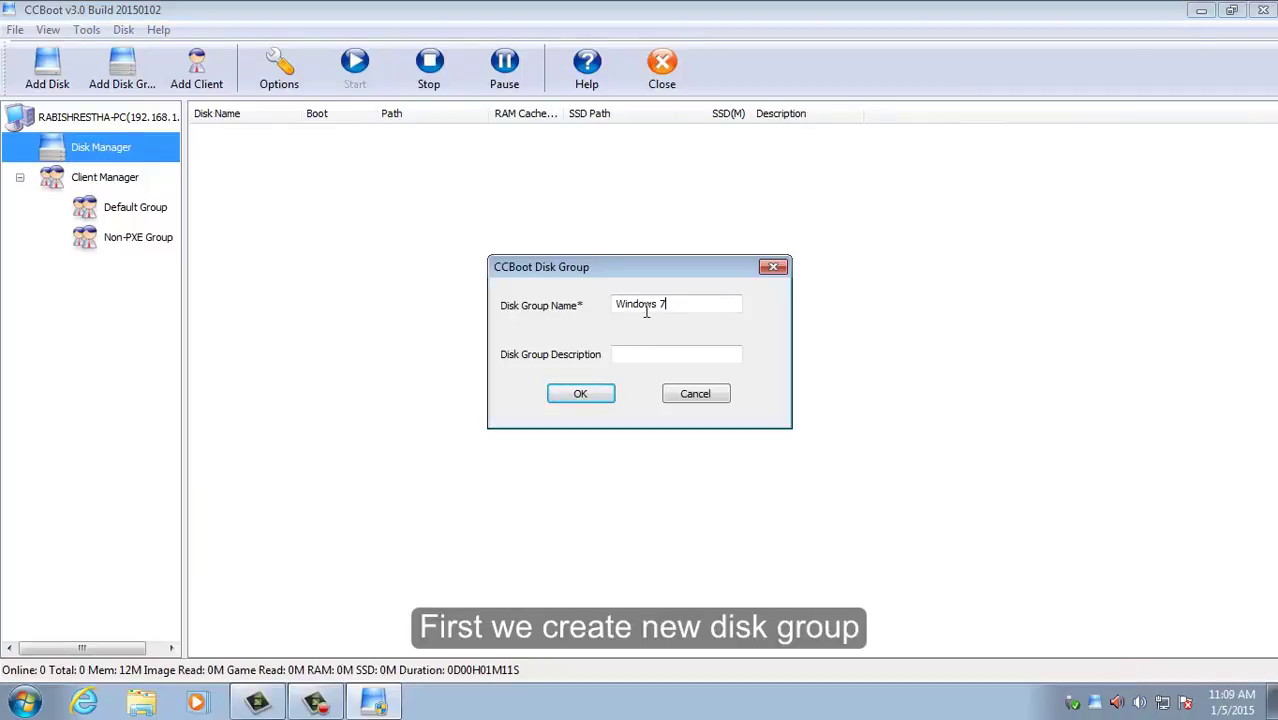
{"action": "key", "text": "Tab"}
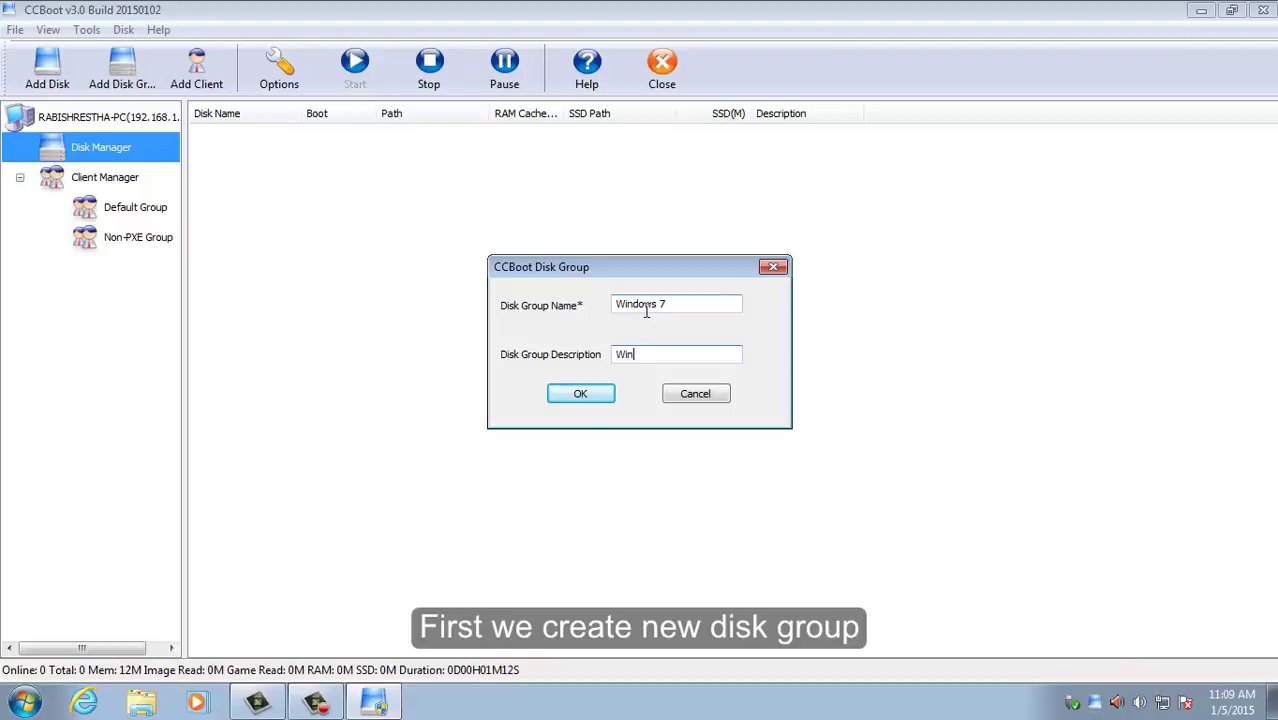
{"action": "left_click", "coordinate": [582, 397]}
{"action": "left_click", "coordinate": [720, 400]}
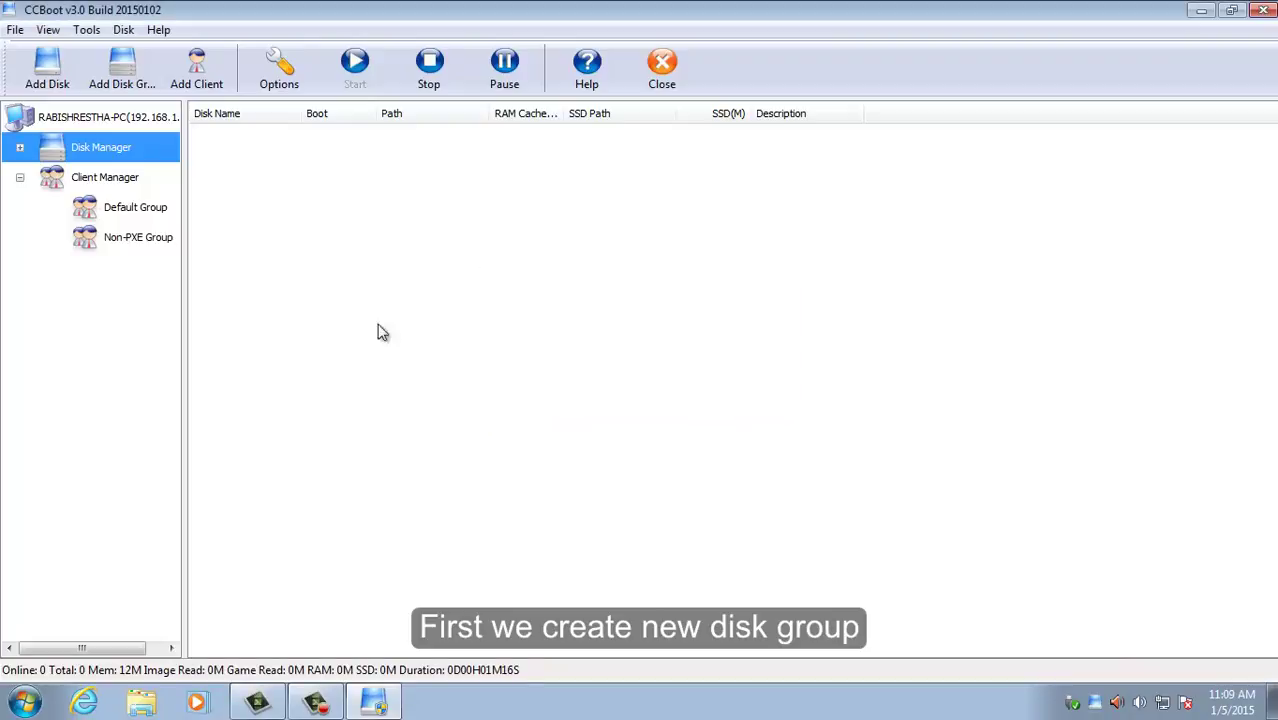
Step: Start a new bootable disk named Windows 7 in the Windows 7 group with 512 M RAM cache
{"action": "right_click", "coordinate": [149, 177]}
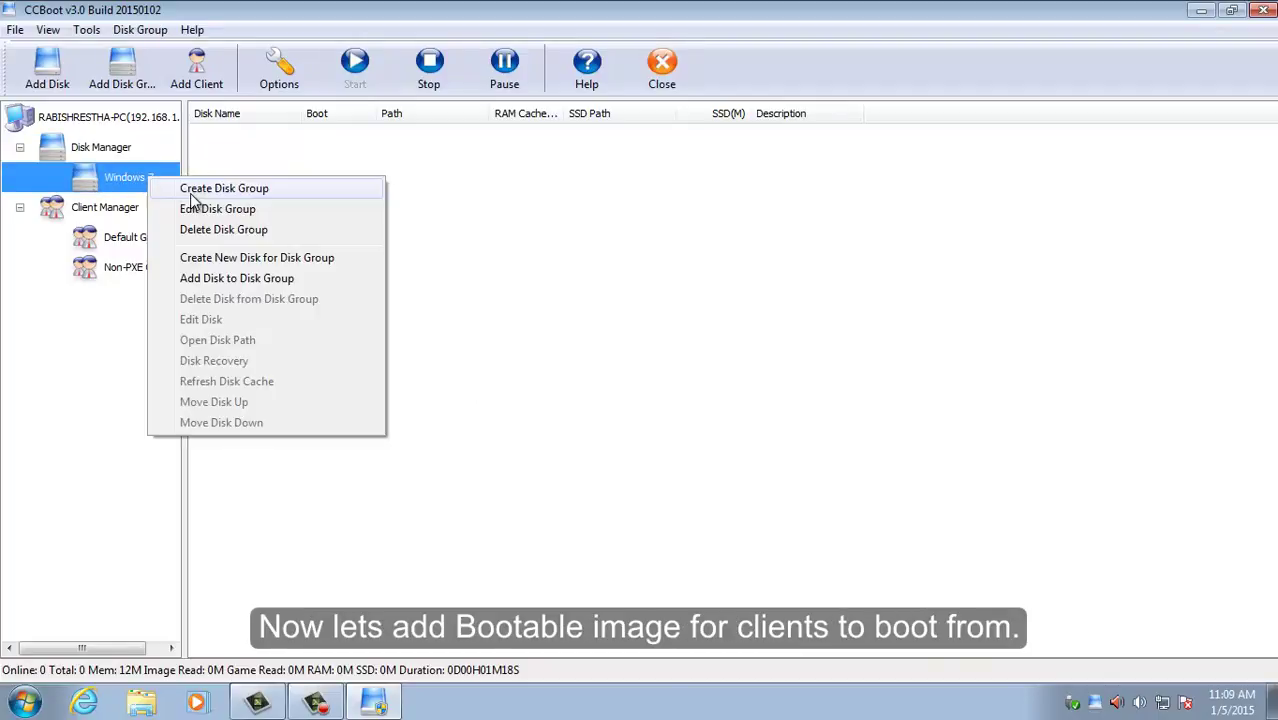
{"action": "left_click", "coordinate": [216, 258]}
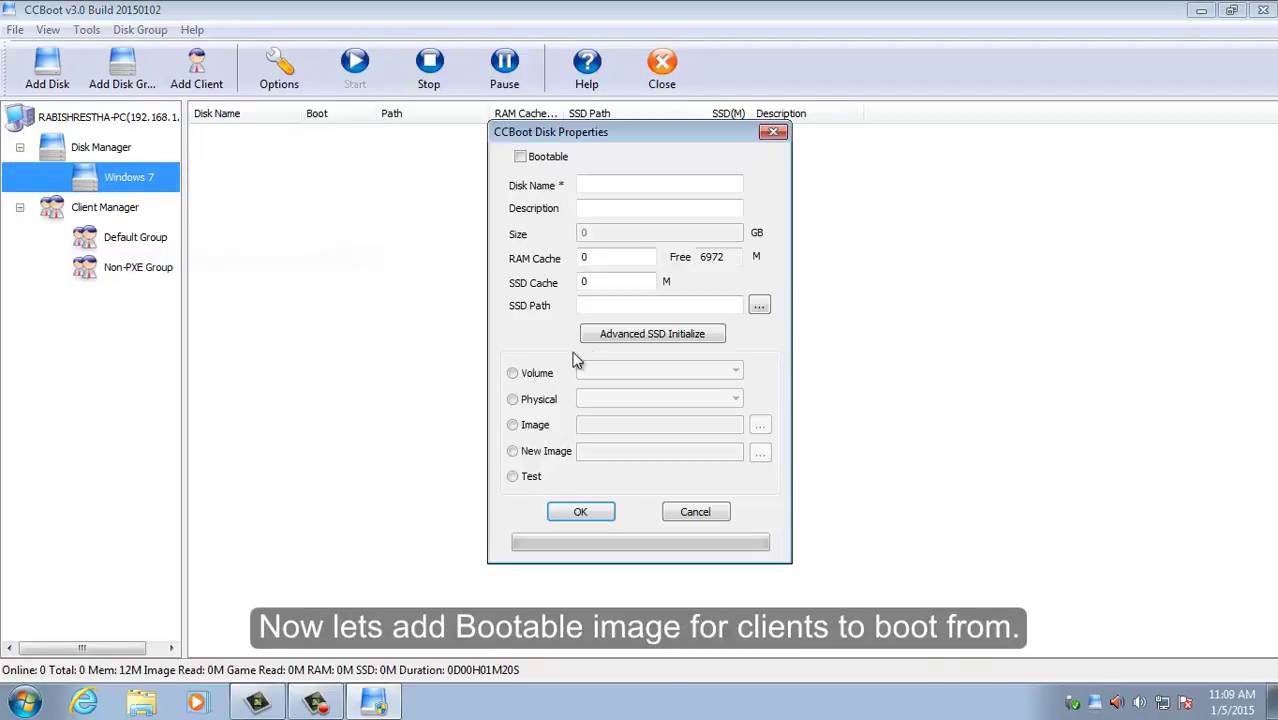
{"action": "left_click", "coordinate": [547, 163]}
{"action": "type", "text": "Windows 7"}
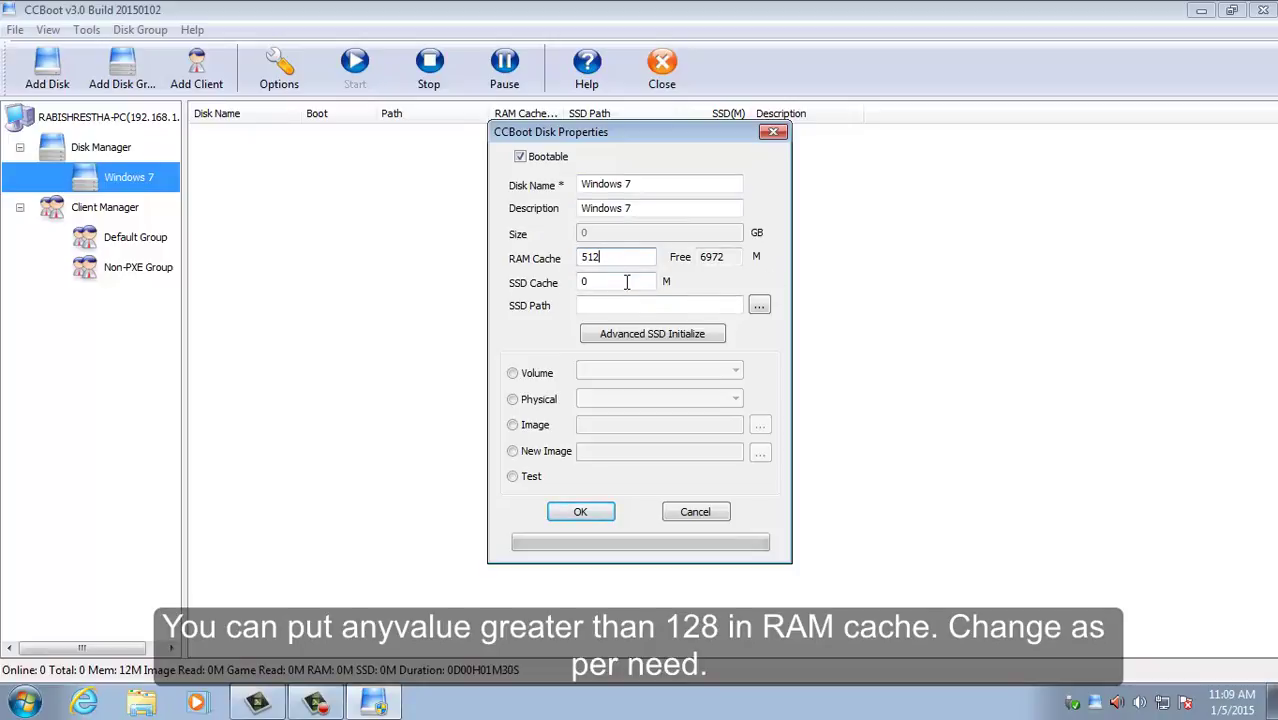
Step: Use image D:\Windows 7 Image\Win7.vhd as the disk source and save the disk
{"action": "left_click", "coordinate": [513, 425]}
{"action": "left_click", "coordinate": [758, 426]}
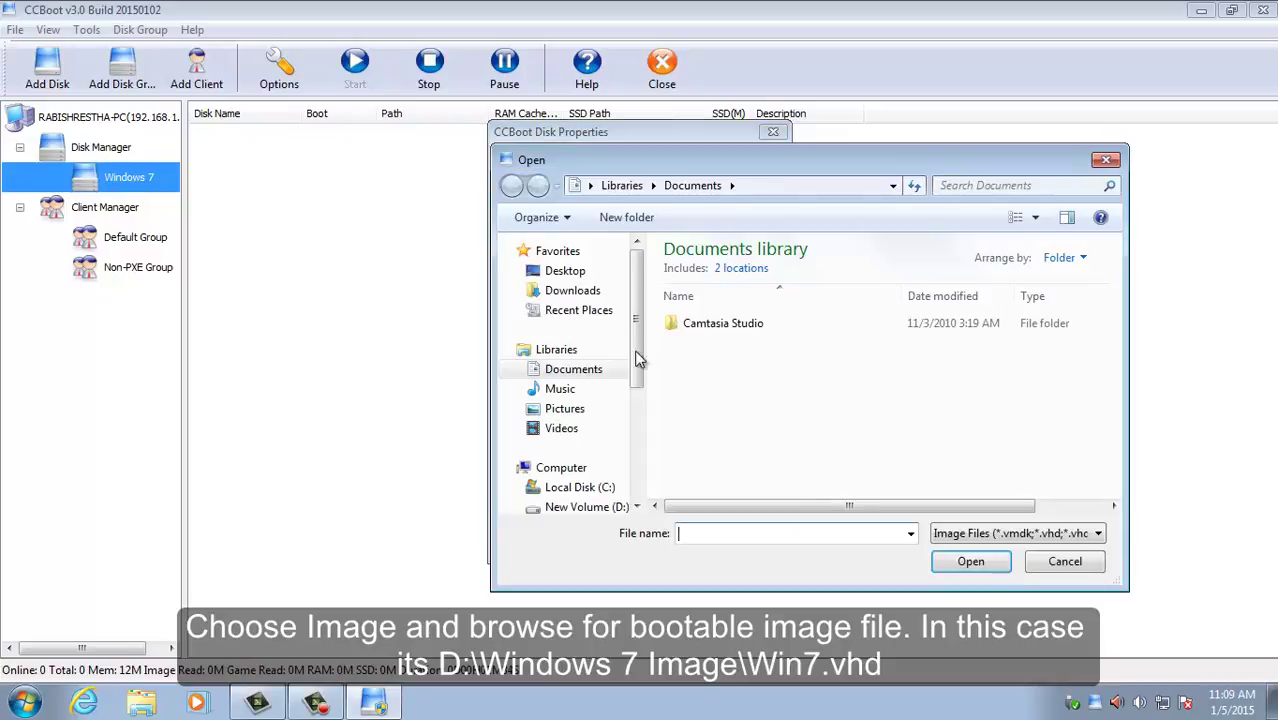
{"action": "scroll", "coordinate": [641, 368], "scroll_direction": "down", "scroll_amount": 1}
{"action": "left_click", "coordinate": [578, 439]}
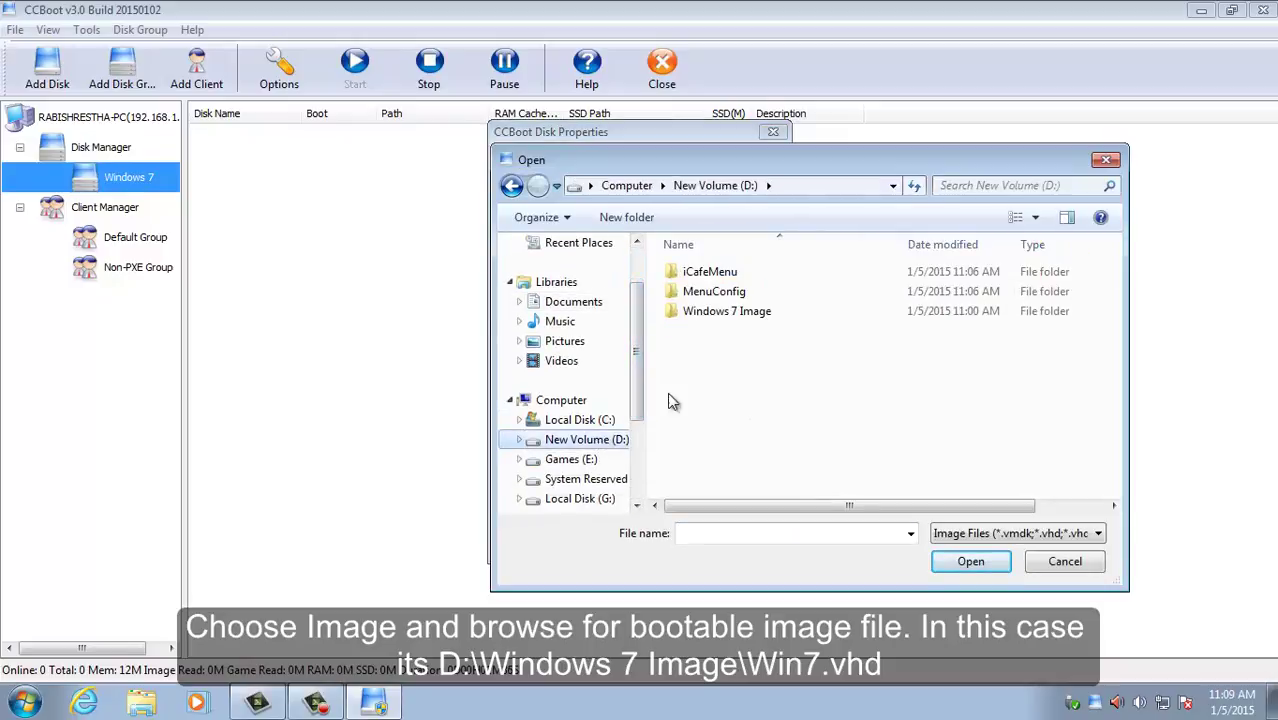
{"action": "left_click", "coordinate": [731, 320]}
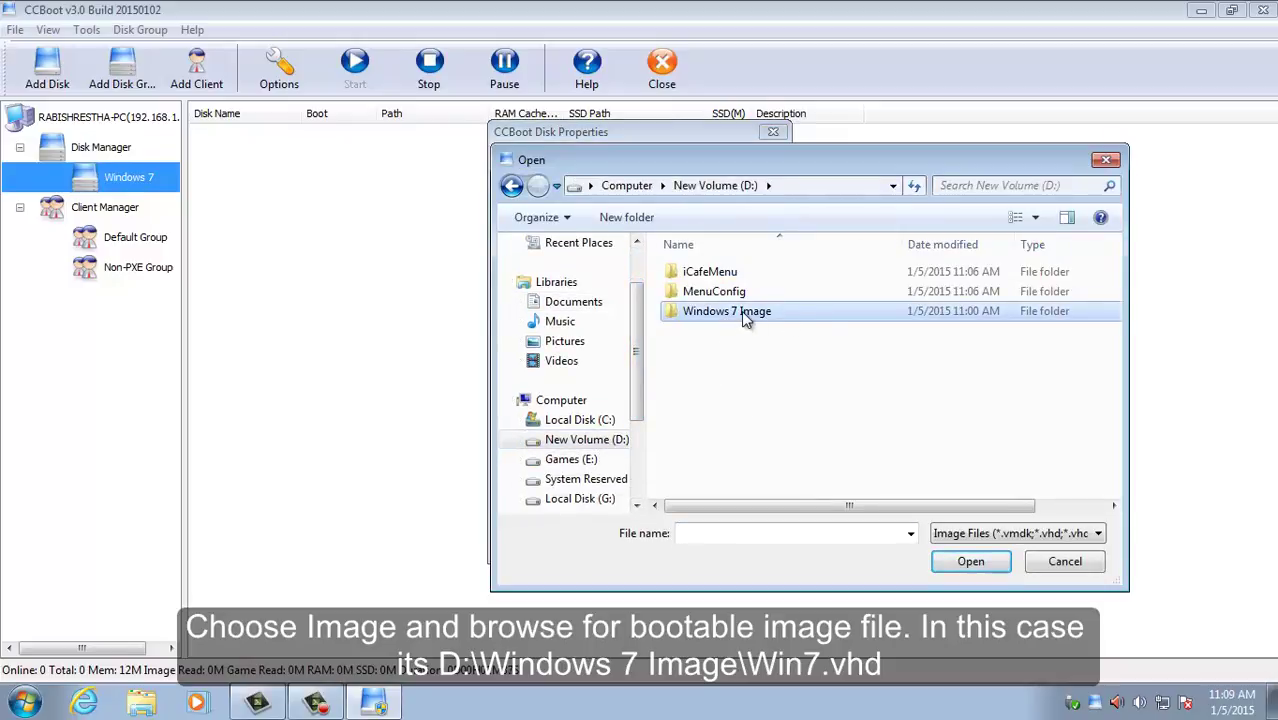
{"action": "double_click", "coordinate": [741, 311]}
{"action": "left_click", "coordinate": [700, 272]}
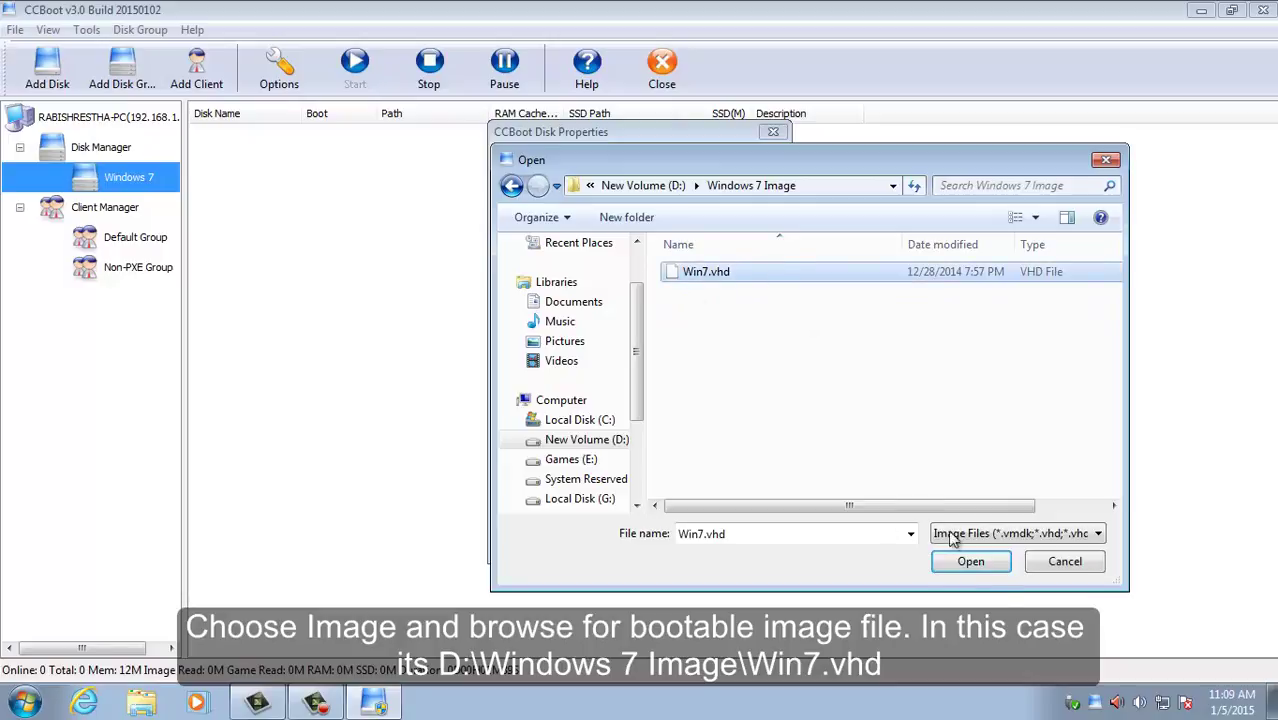
{"action": "left_click", "coordinate": [970, 561]}
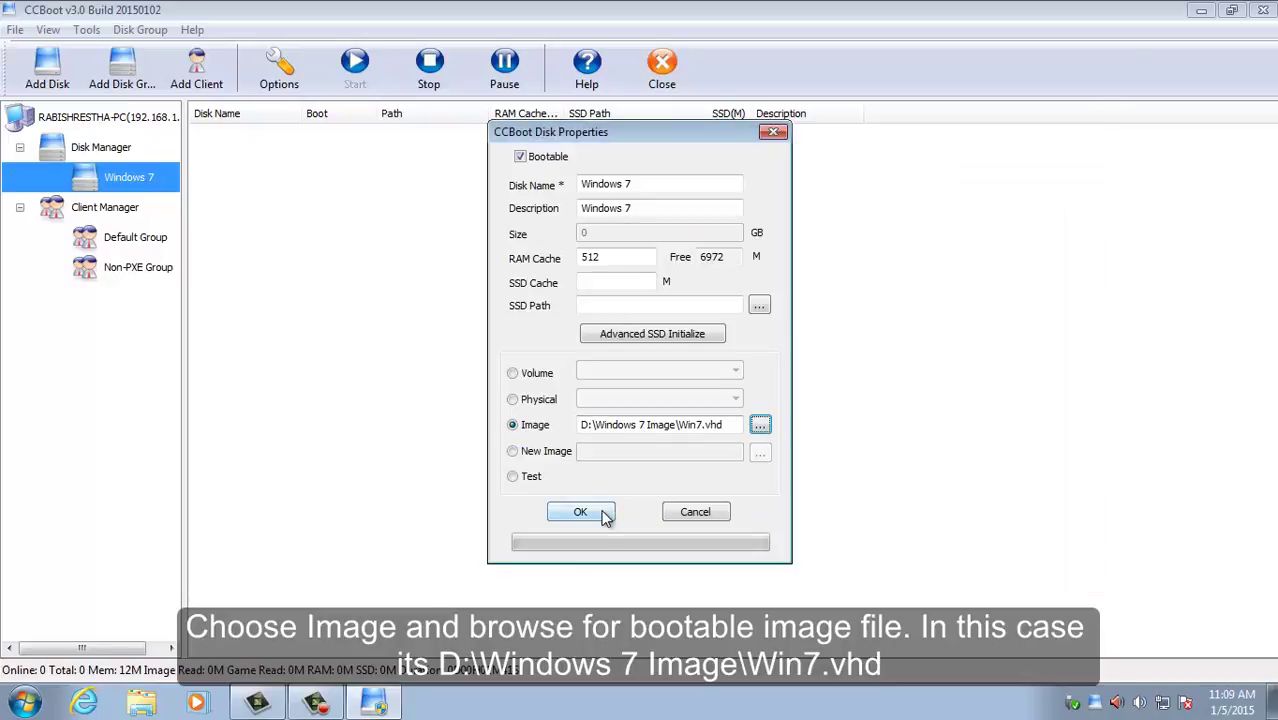
{"action": "left_click", "coordinate": [605, 515]}
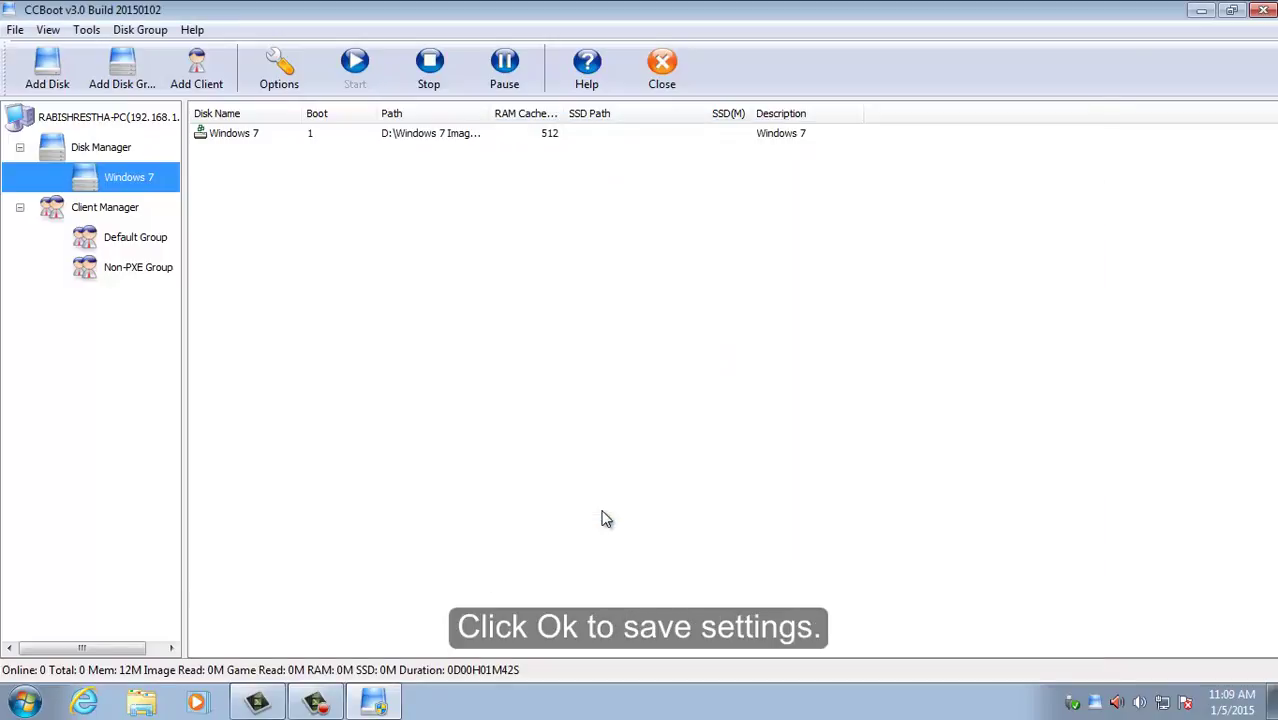
Step: Open the Windows 7 group's existing-disk list and dismiss it without adding anything
{"action": "left_click", "coordinate": [359, 138]}
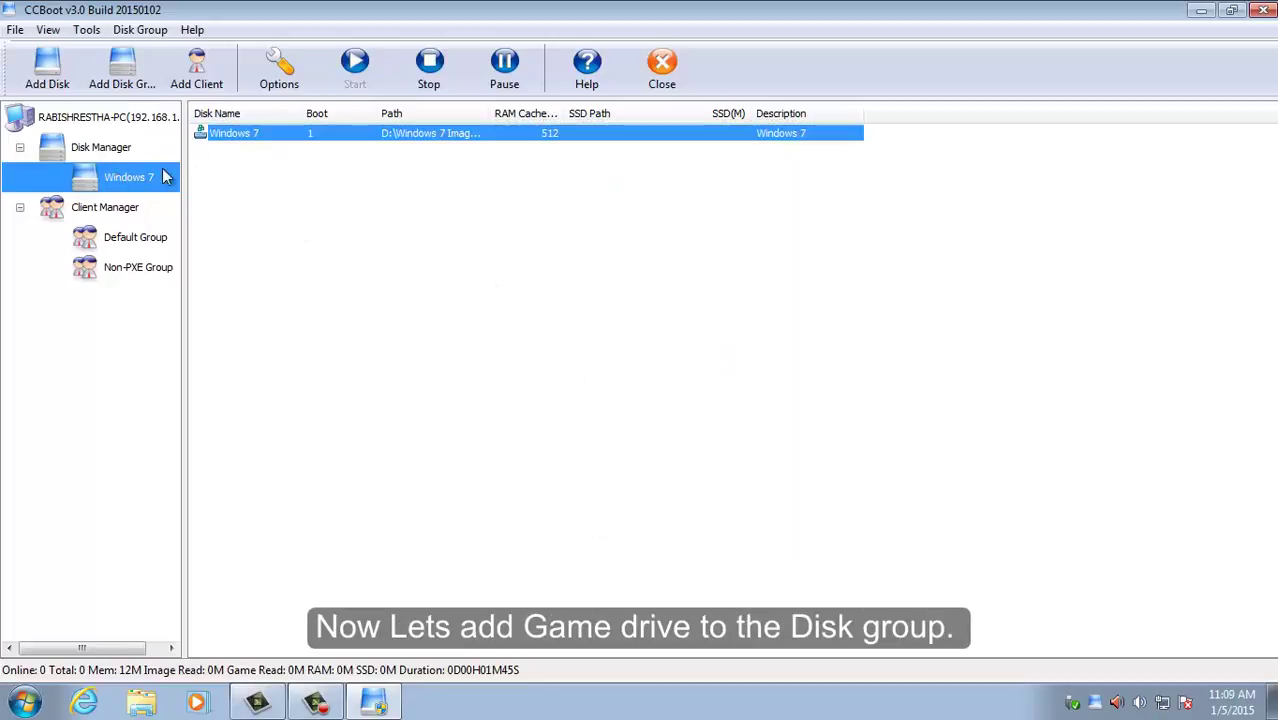
{"action": "right_click", "coordinate": [143, 178]}
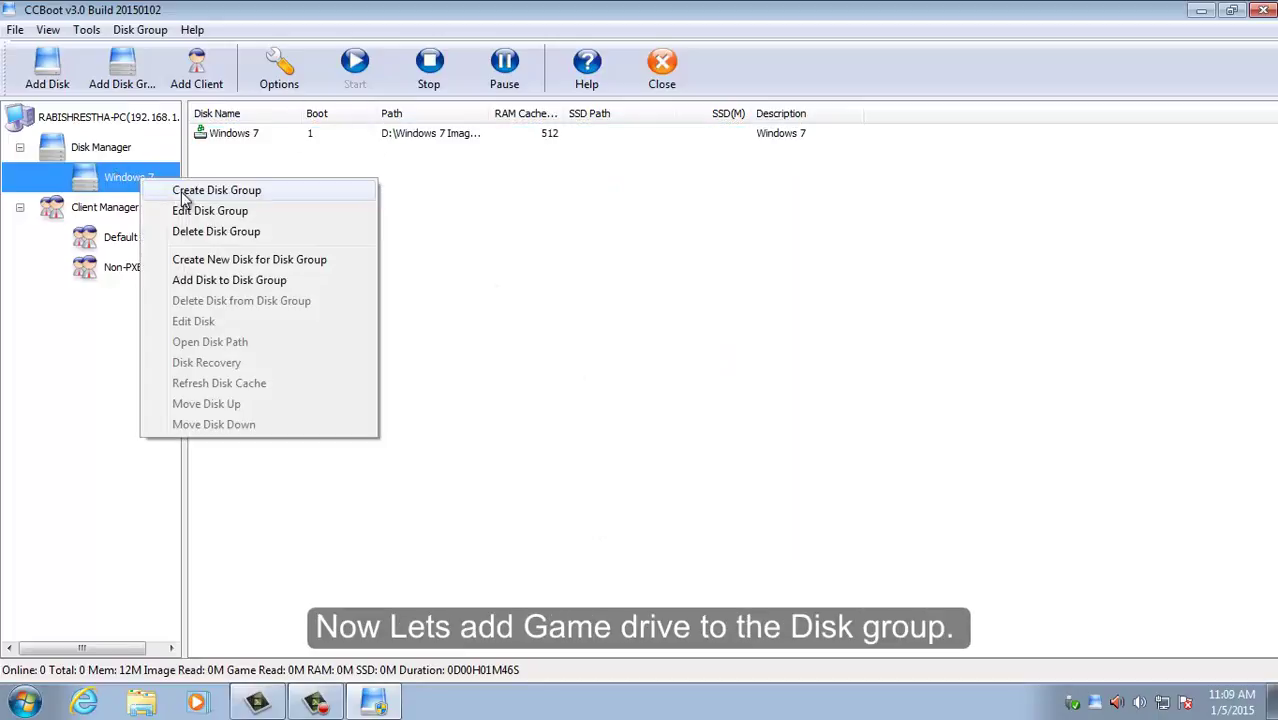
{"action": "left_click", "coordinate": [205, 282]}
{"action": "left_click", "coordinate": [707, 434]}
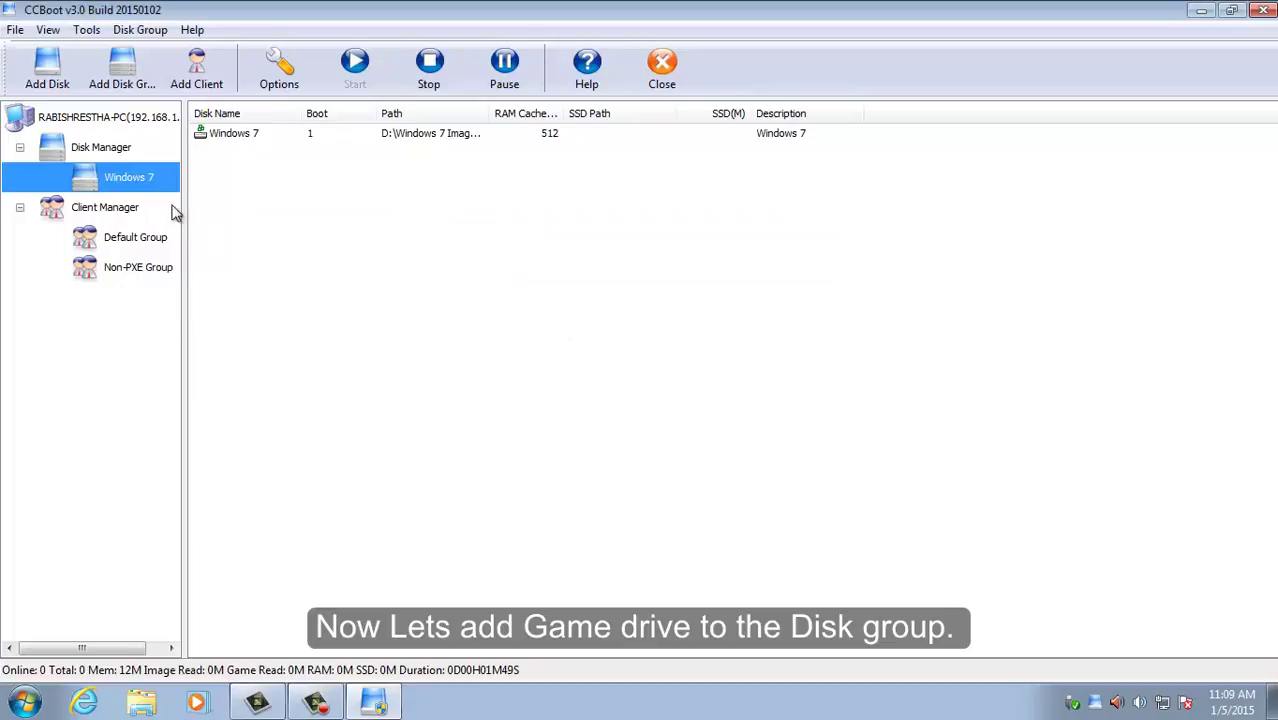
Step: Create a non-bootable Games disk on volume (E:) Games with 2048 M RAM cache
{"action": "right_click", "coordinate": [172, 196]}
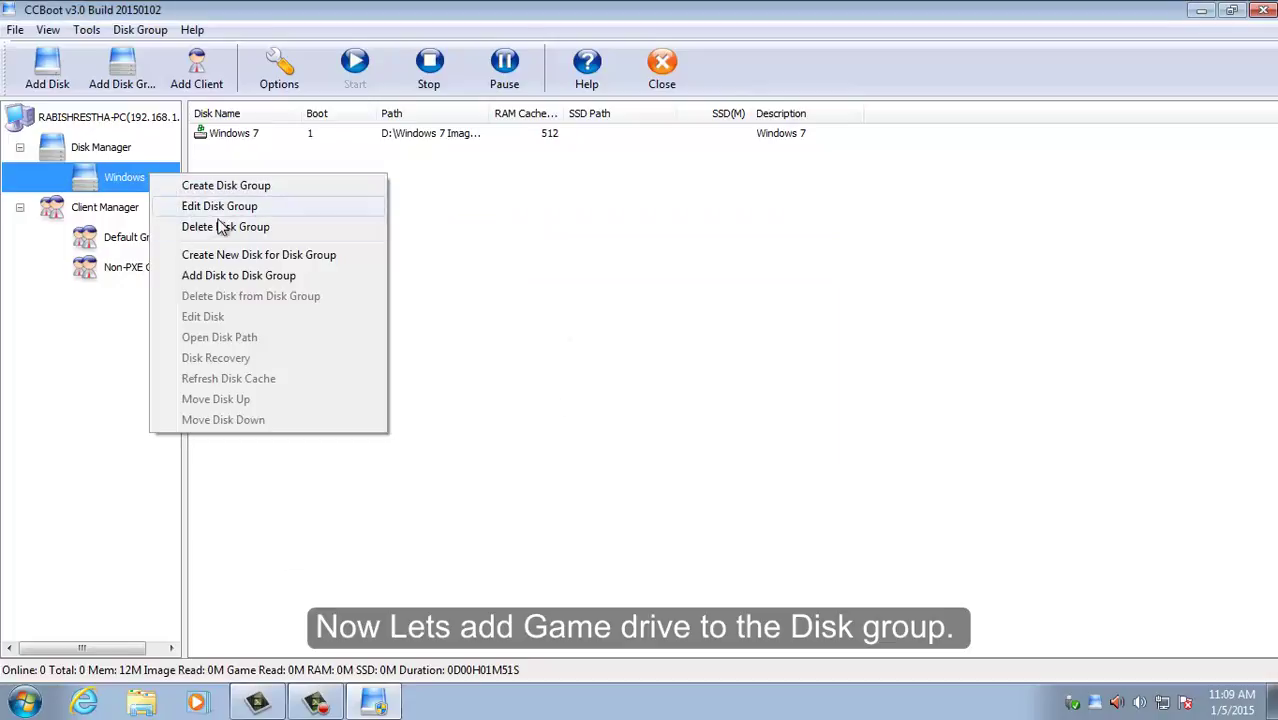
{"action": "left_click", "coordinate": [223, 257]}
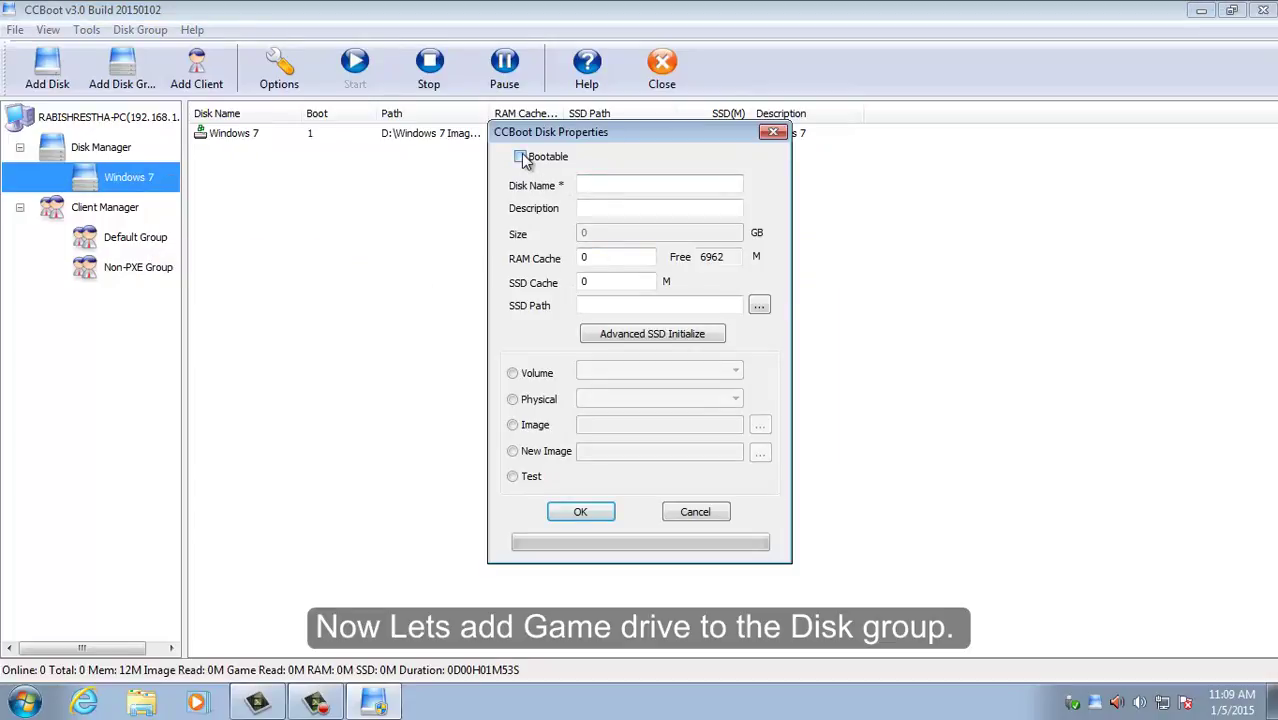
{"action": "left_click", "coordinate": [598, 189]}
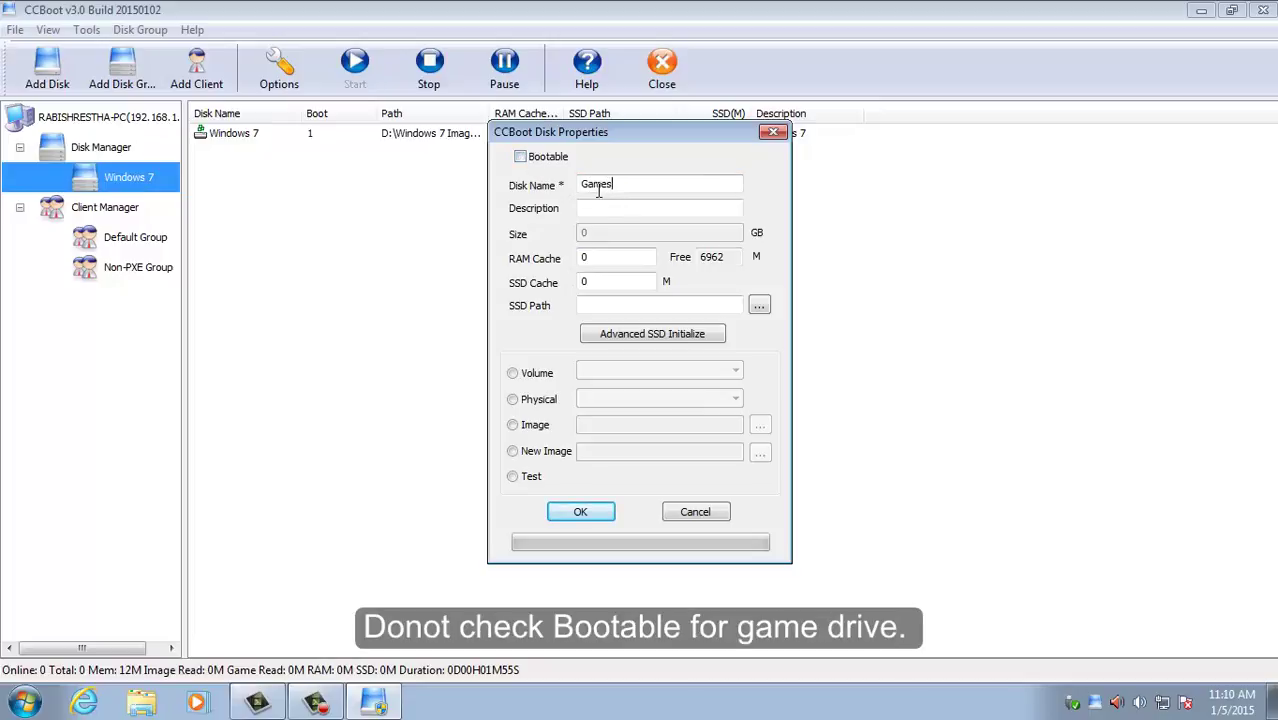
{"action": "key", "text": "Tab"}
{"action": "key", "text": "Tab"}
{"action": "key", "text": "Tab"}
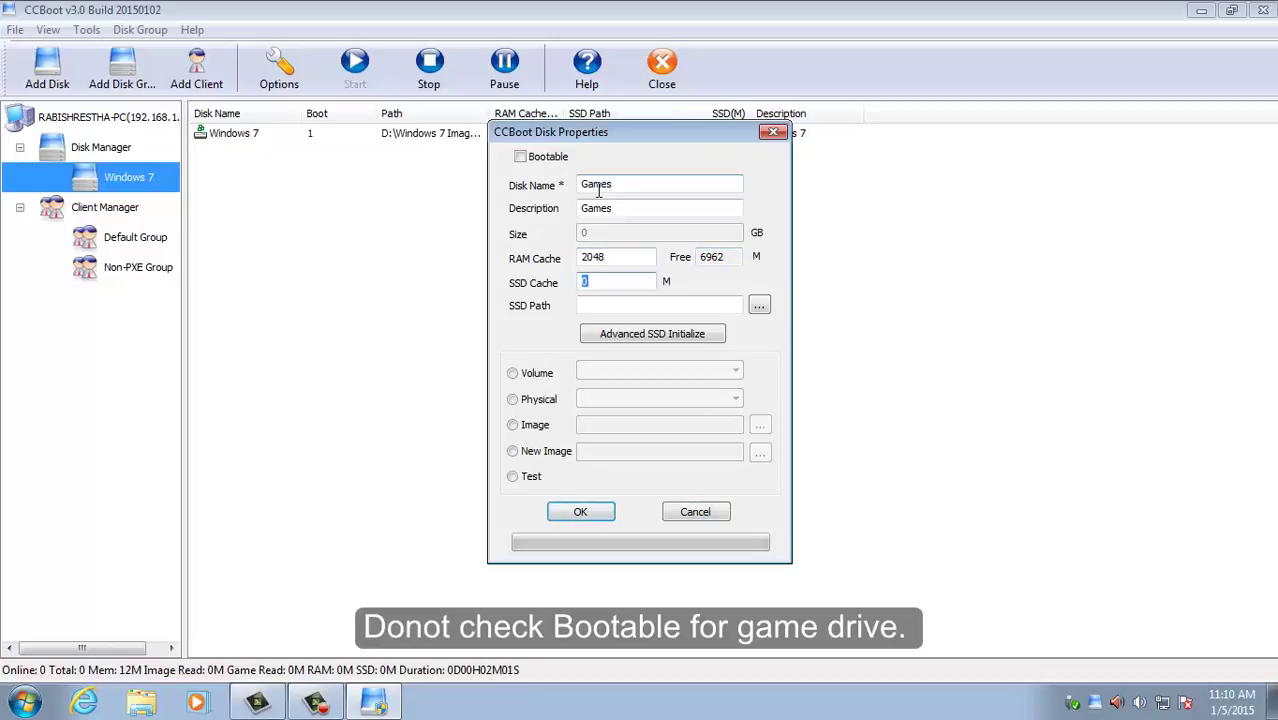
{"action": "left_click", "coordinate": [543, 402]}
{"action": "left_click", "coordinate": [512, 373]}
{"action": "left_click", "coordinate": [636, 370]}
{"action": "left_click", "coordinate": [643, 410]}
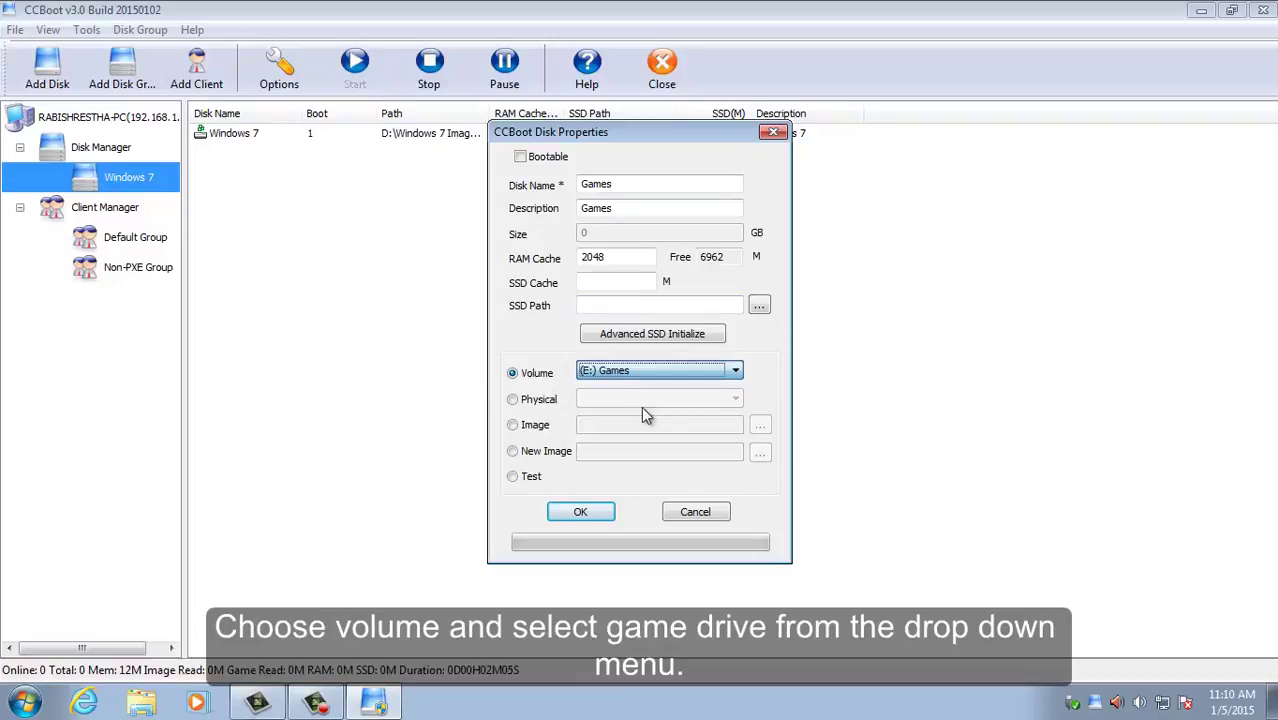
{"action": "left_click", "coordinate": [598, 518]}
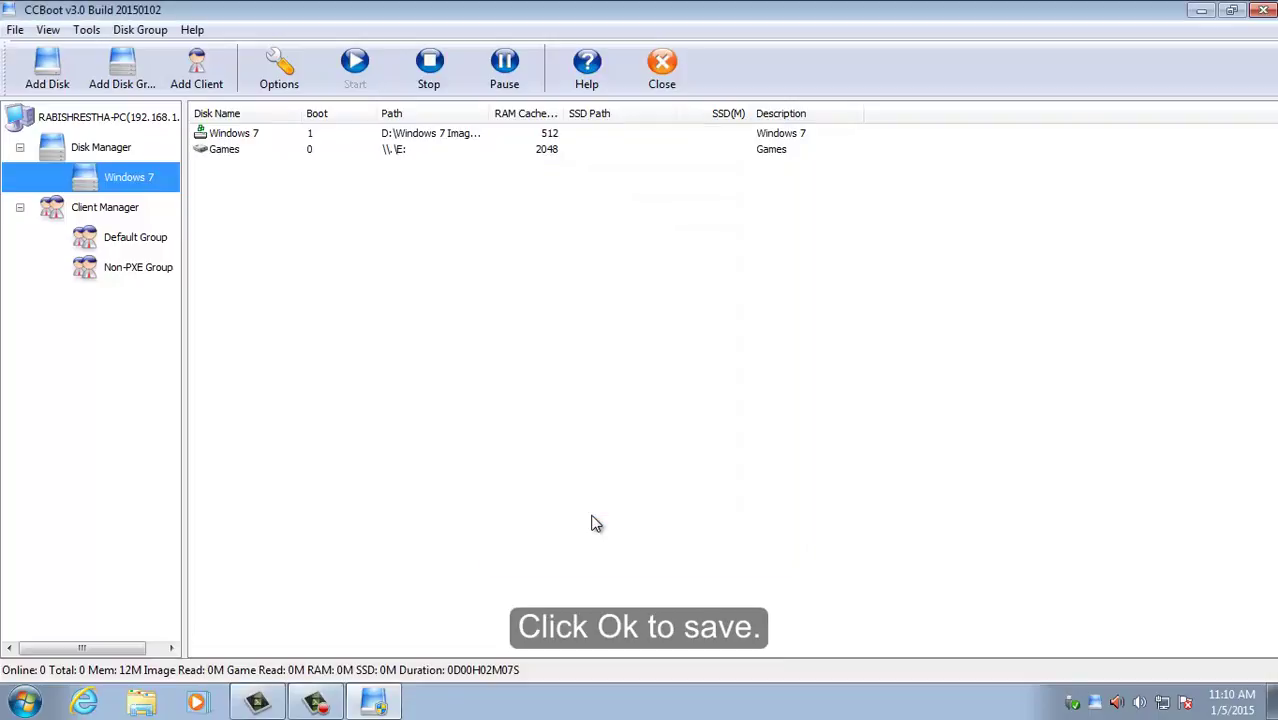
Step: Reconfirm the Windows 7 group settings, check the empty Client Manager, and close CCBoot
{"action": "double_click", "coordinate": [136, 176]}
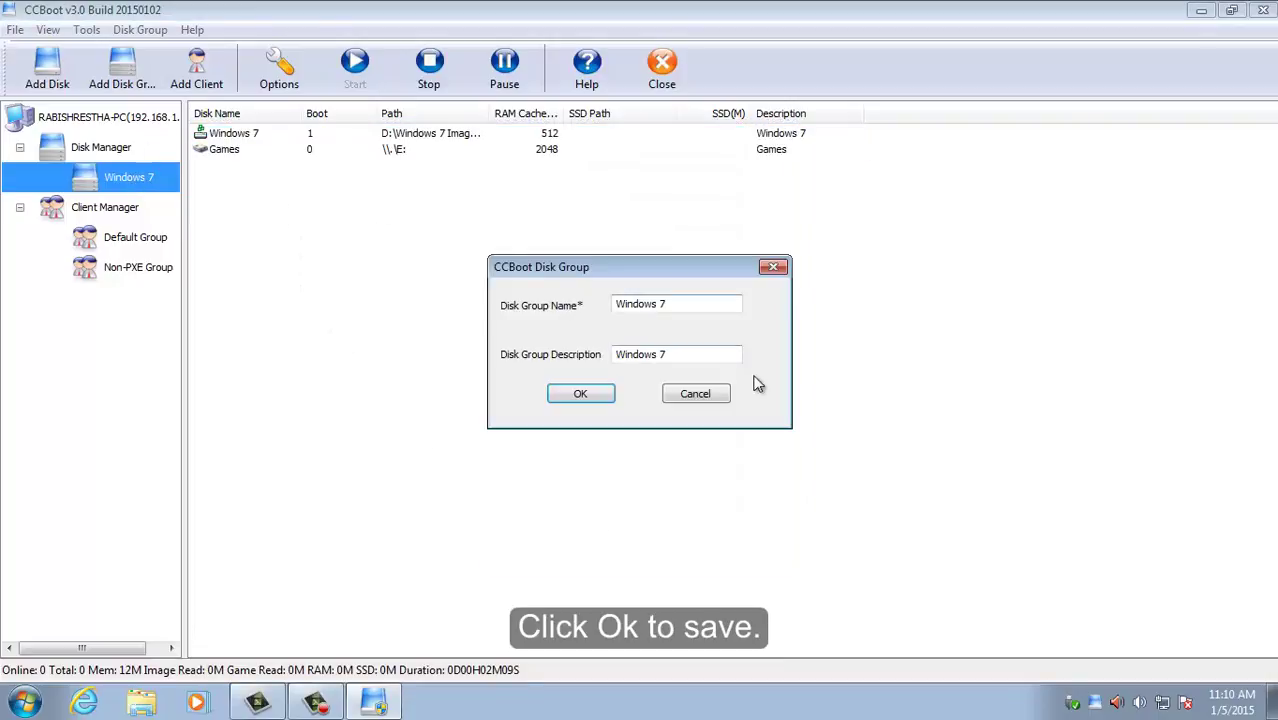
{"action": "left_click", "coordinate": [585, 394]}
{"action": "left_click", "coordinate": [135, 214]}
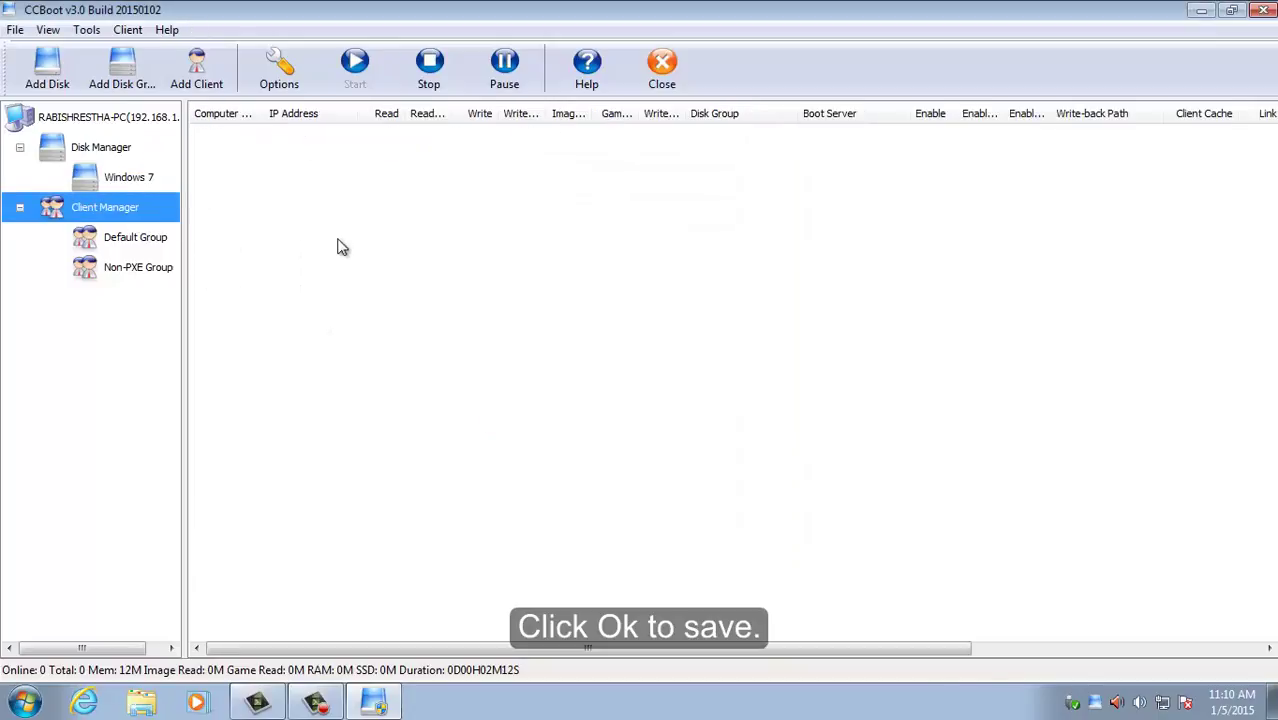
{"action": "left_click", "coordinate": [662, 68]}
Step: Launch iCafeMenu, begin trial registration with region China(PRC+86), and enter the e-mail address
{"action": "double_click", "coordinate": [44, 424]}
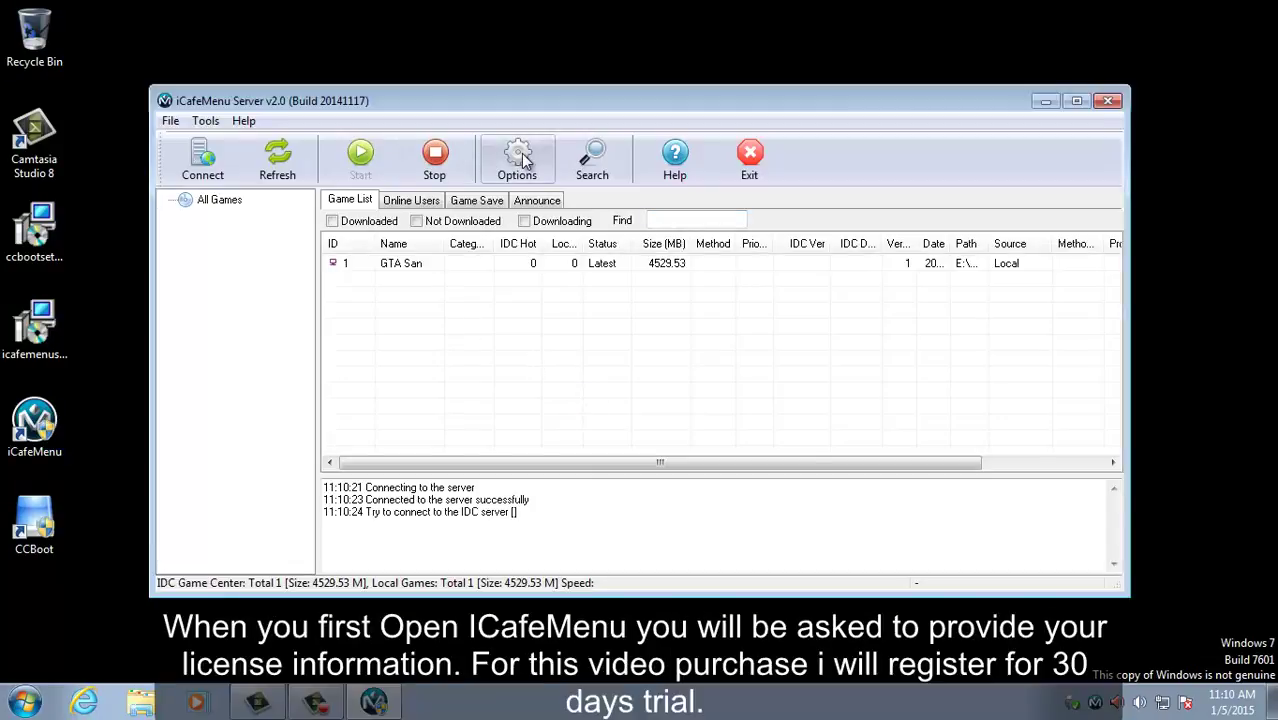
{"action": "left_click", "coordinate": [527, 392]}
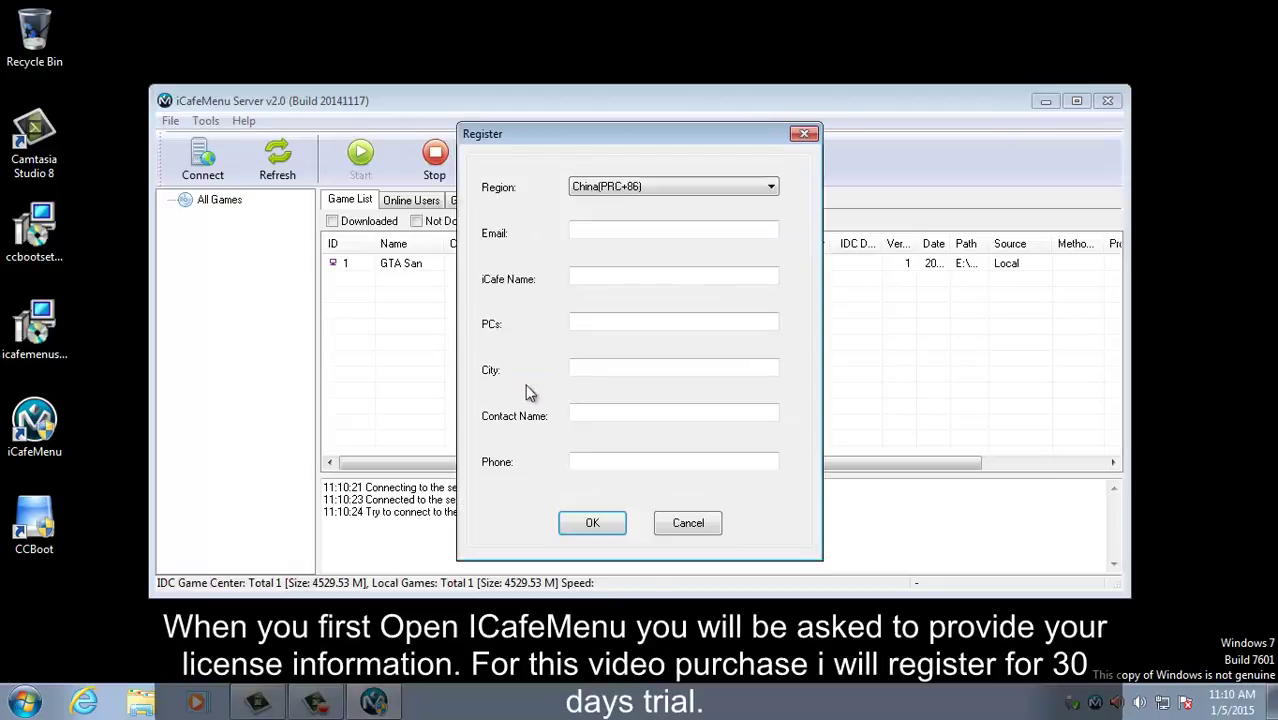
{"action": "left_click", "coordinate": [640, 186]}
{"action": "left_click", "coordinate": [620, 196]}
{"action": "left_click", "coordinate": [614, 229]}
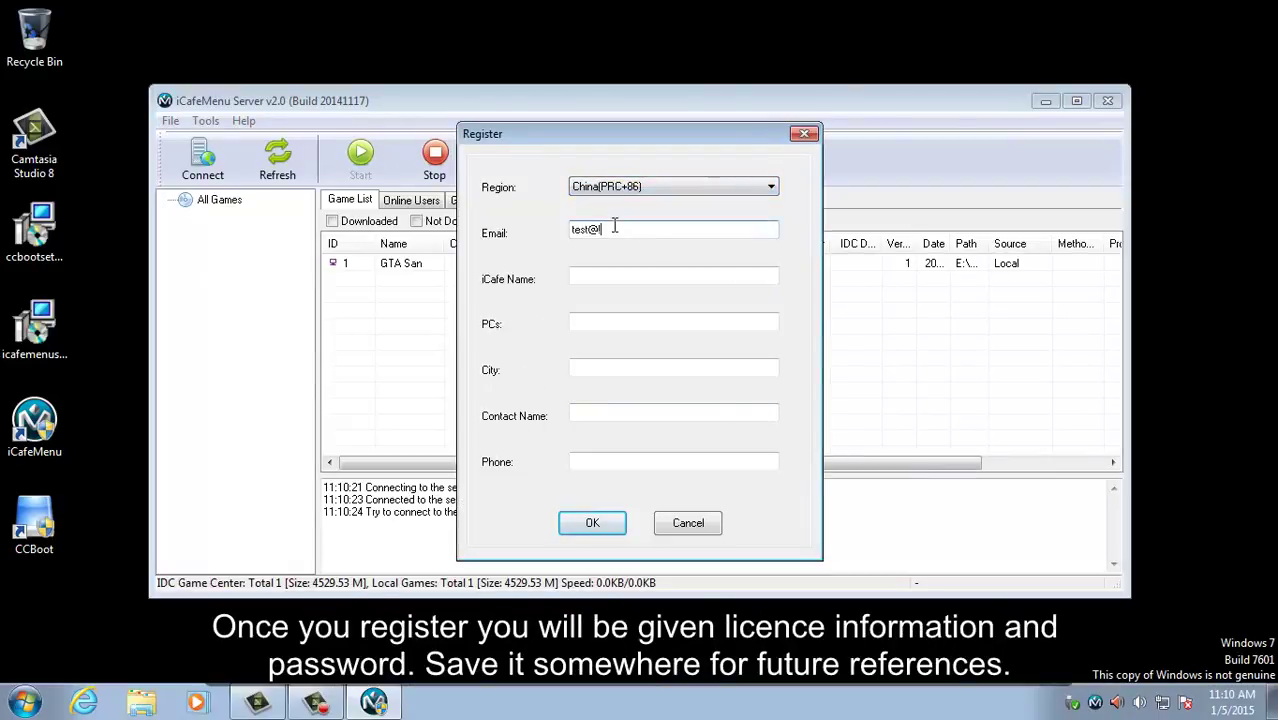
{"action": "key", "text": "Tab"}
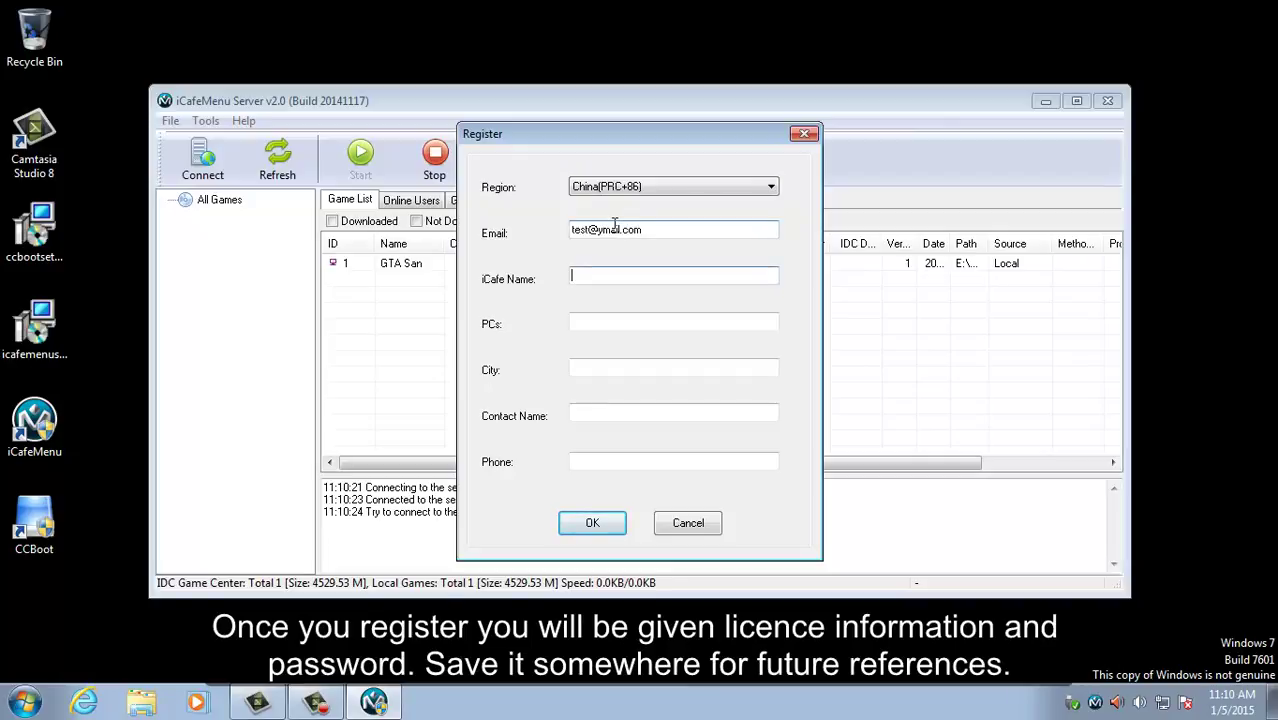
Step: Fill in iCafe details, contact name and phone, then submit and log in with the 30-day trial
{"action": "type", "text": "2"}
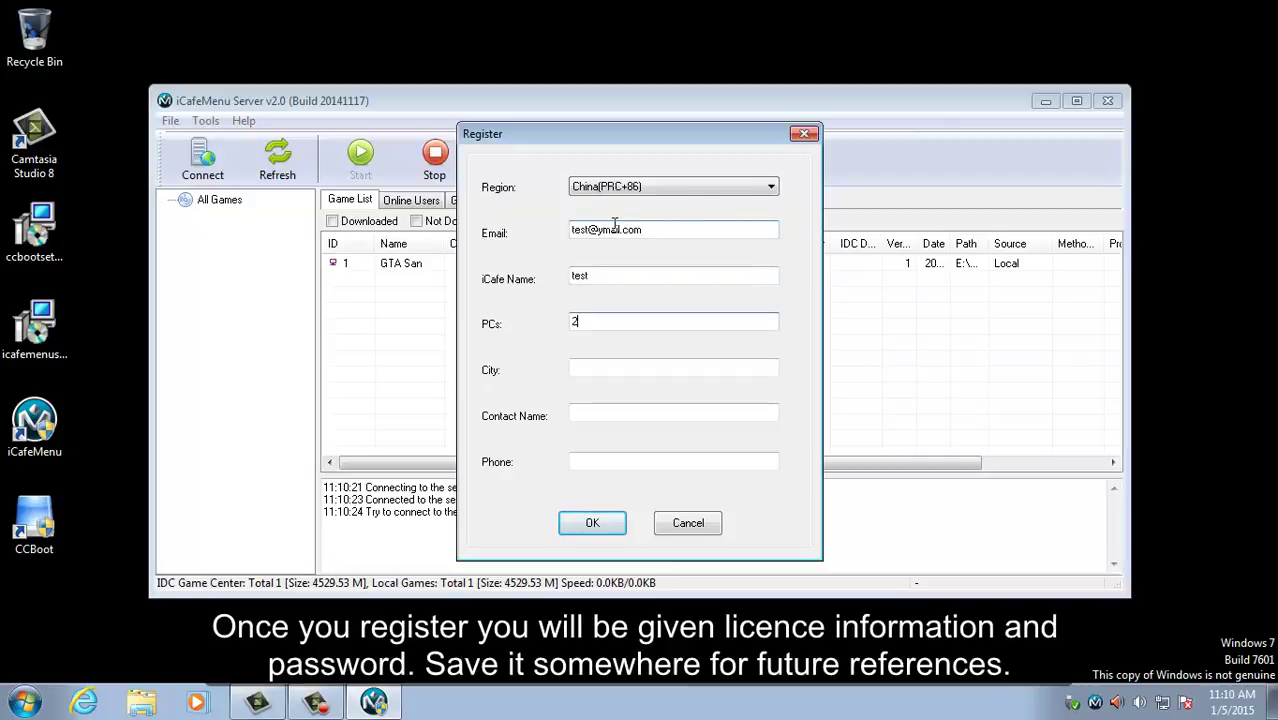
{"action": "type", "text": "0"}
{"action": "key", "text": "Tab"}
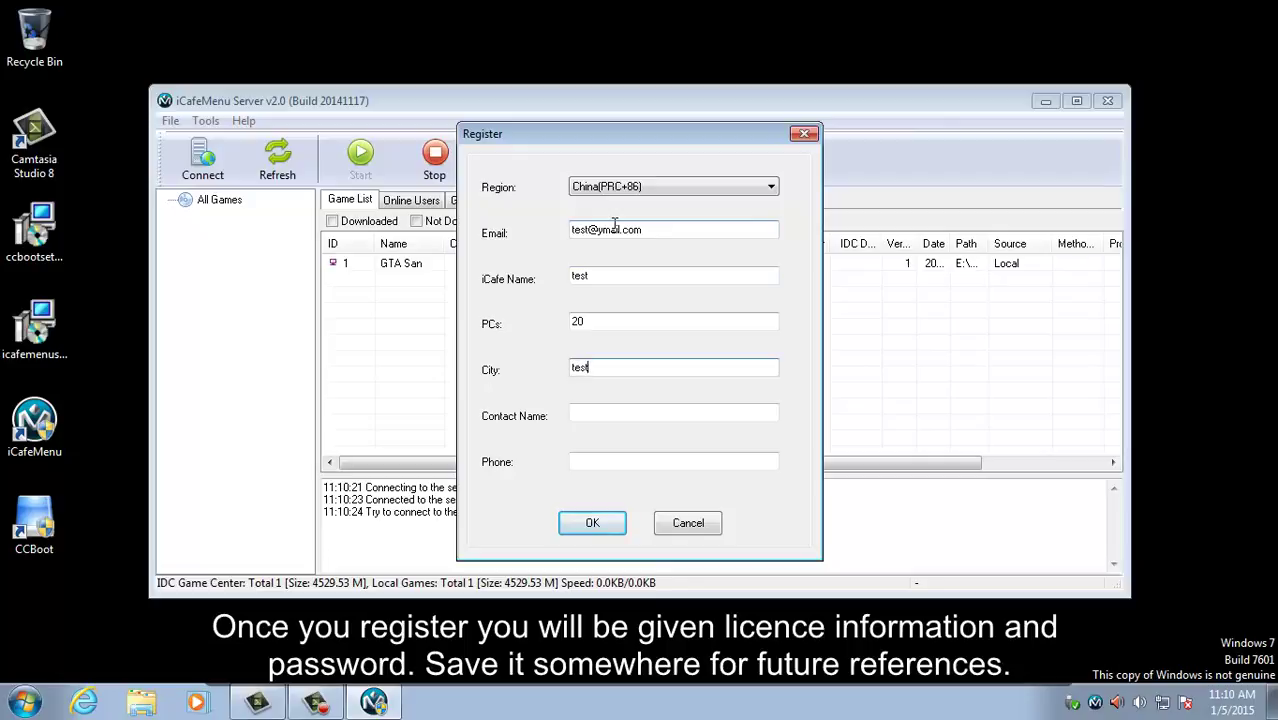
{"action": "key", "text": "Tab"}
{"action": "type", "text": "t"}
{"action": "key", "text": "Tab"}
{"action": "type", "text": "t"}
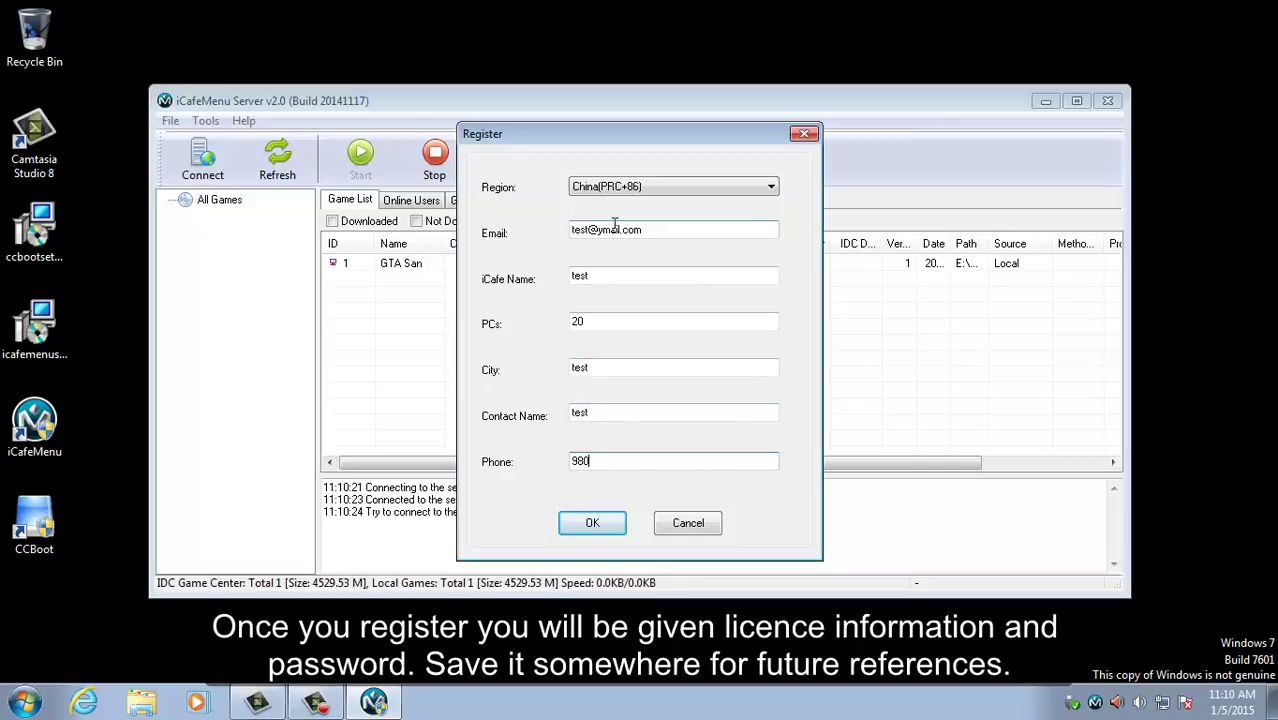
{"action": "type", "text": "8000000"}
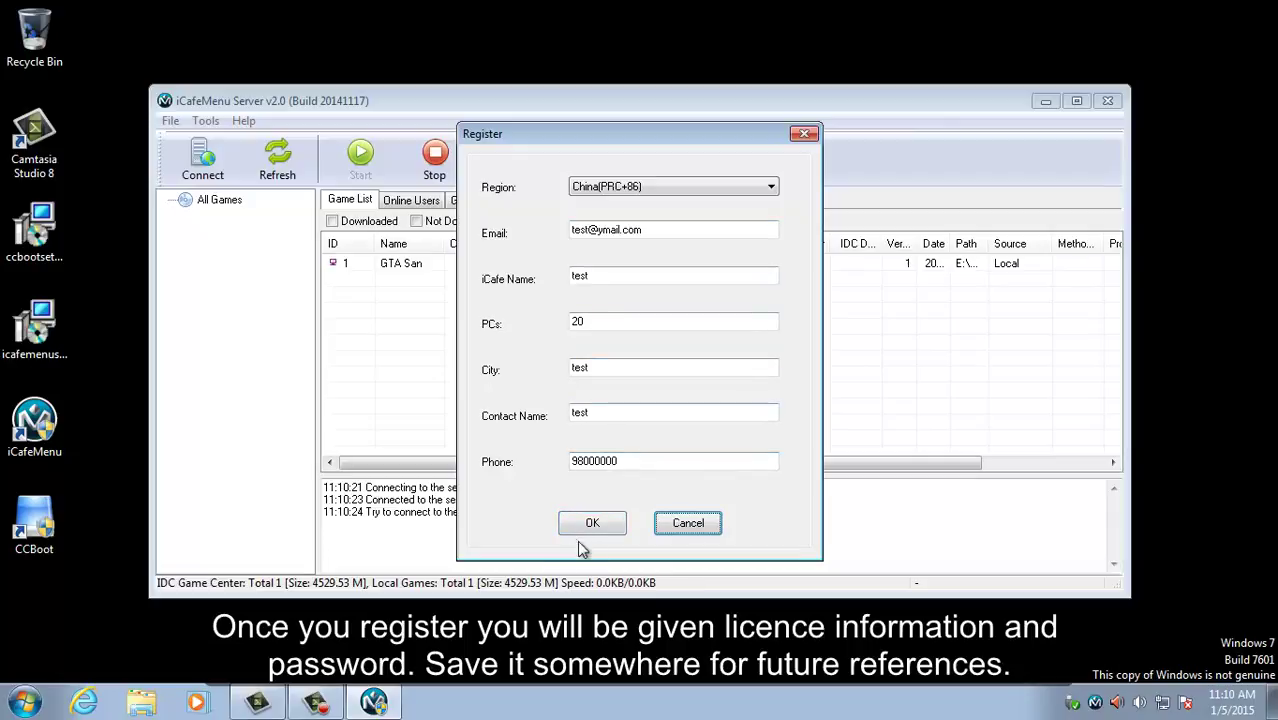
{"action": "left_click", "coordinate": [592, 527]}
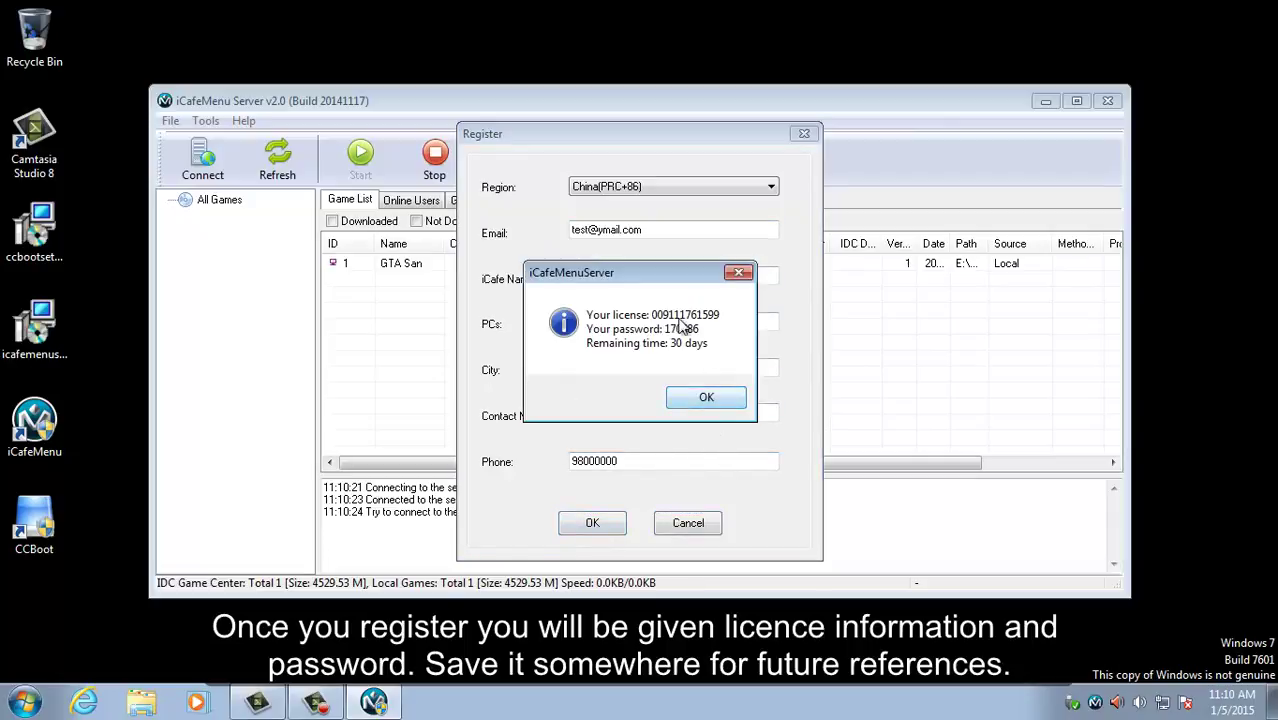
{"action": "left_click", "coordinate": [730, 403]}
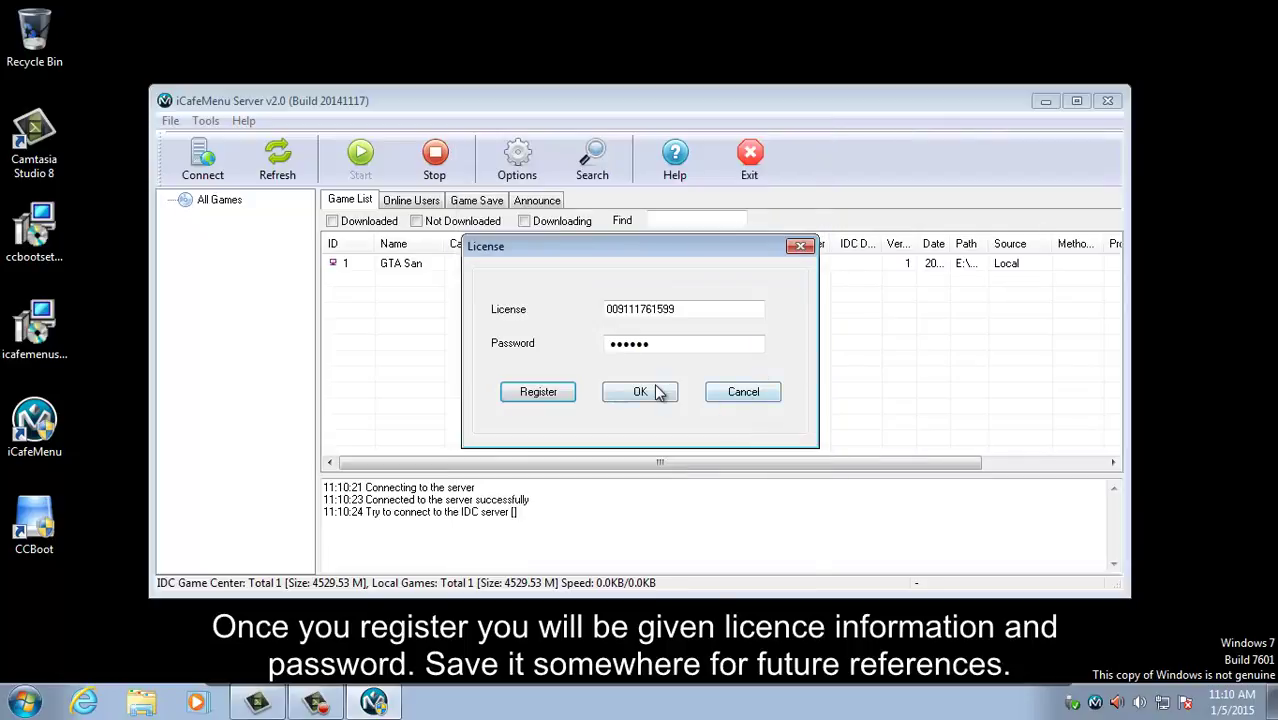
{"action": "left_click", "coordinate": [640, 391]}
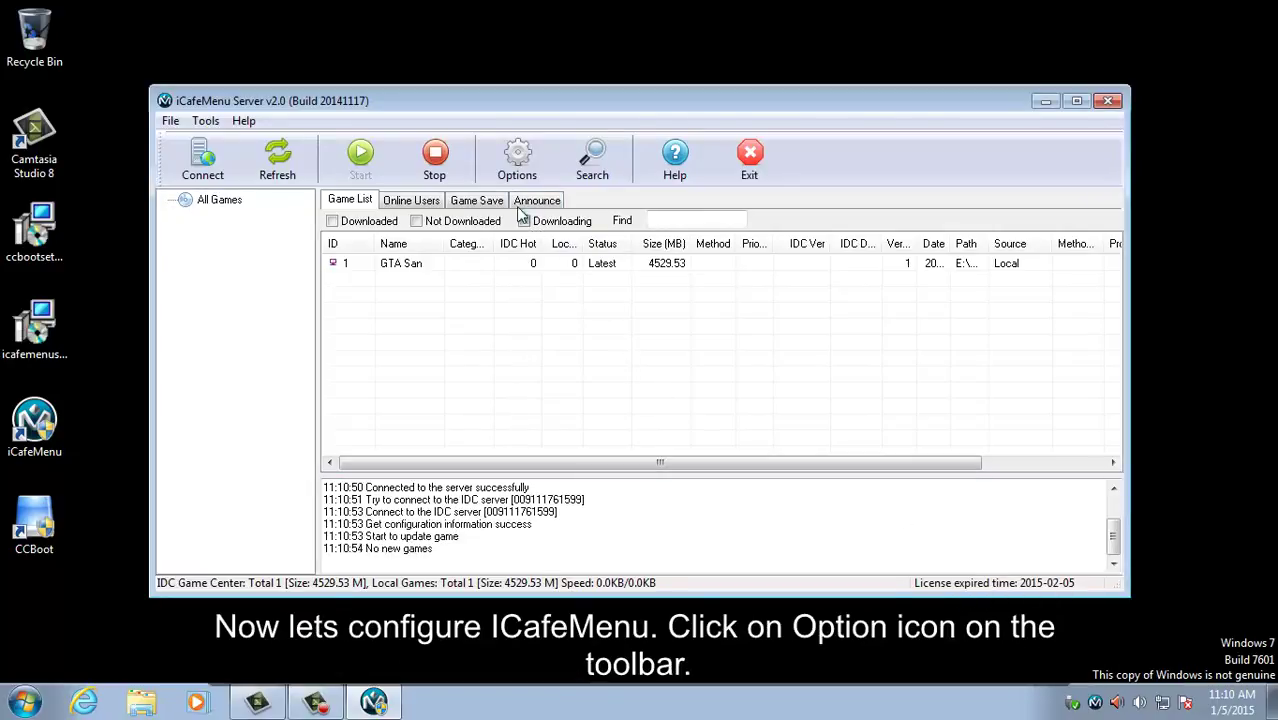
Step: Set the default game drive to E: (Games) and game saving drive to D: (New Volume)
{"action": "left_click", "coordinate": [530, 166]}
{"action": "left_click", "coordinate": [577, 257]}
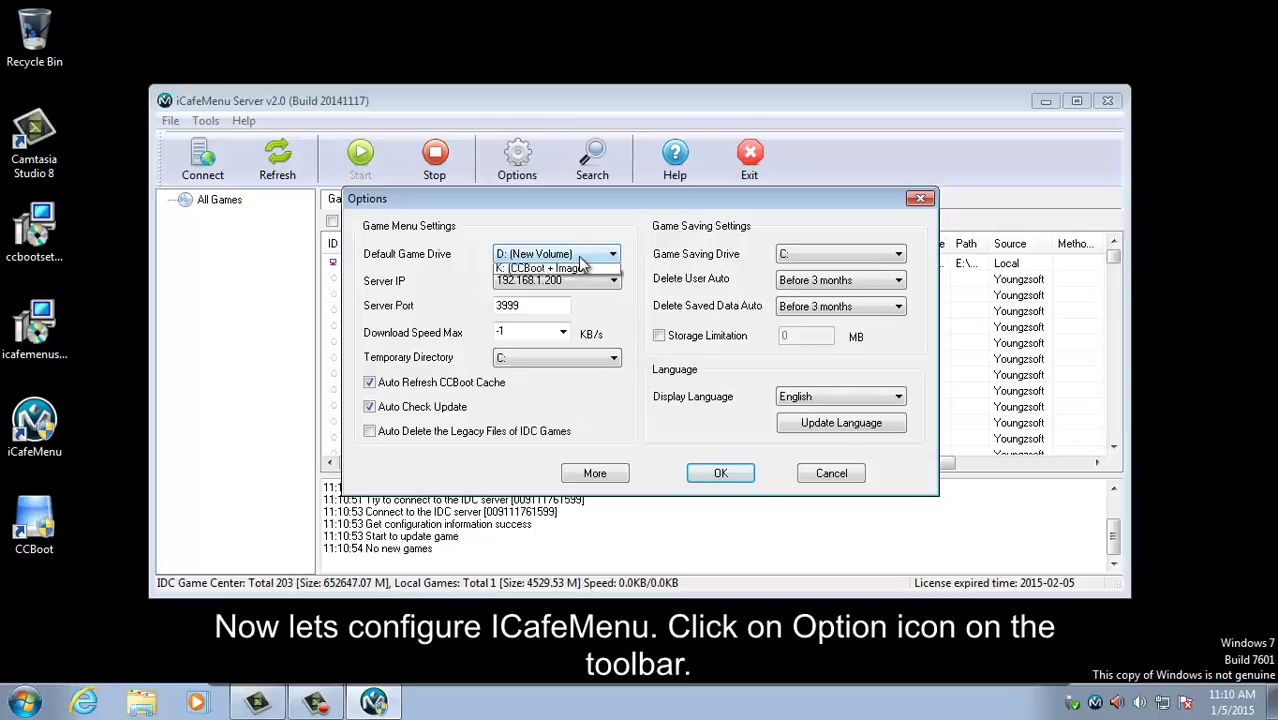
{"action": "left_click", "coordinate": [570, 298]}
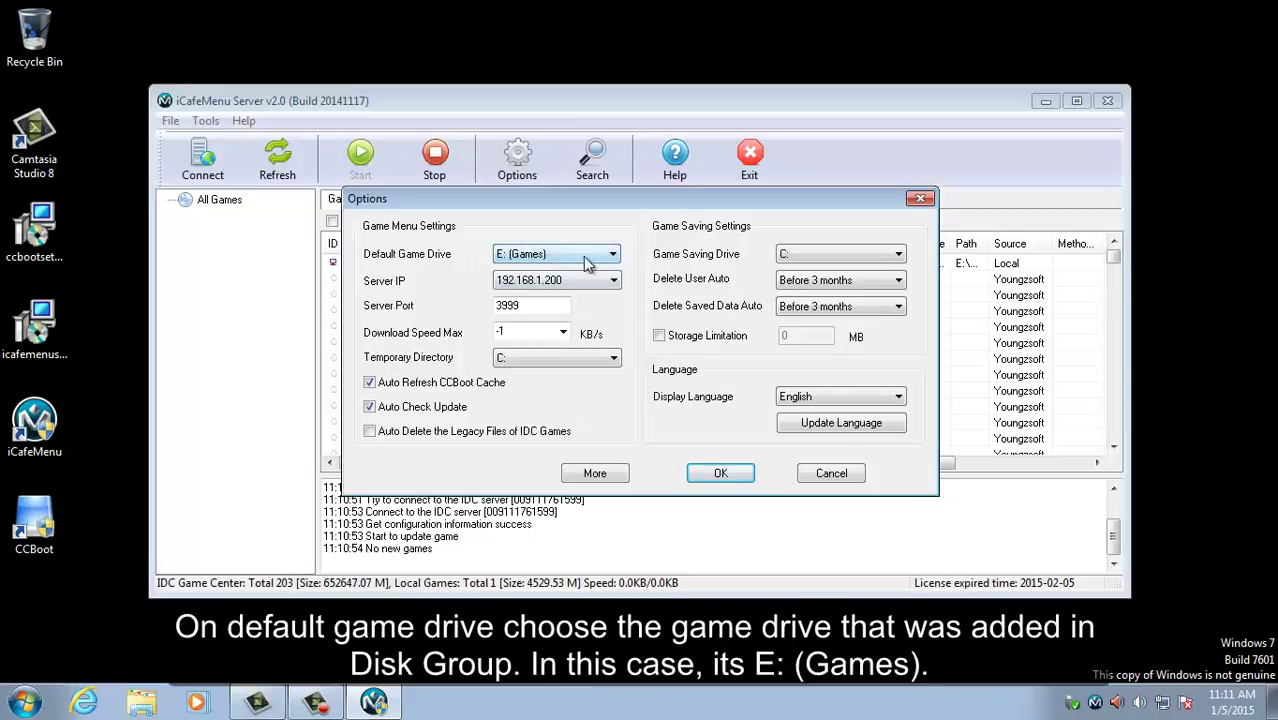
{"action": "left_click", "coordinate": [864, 258]}
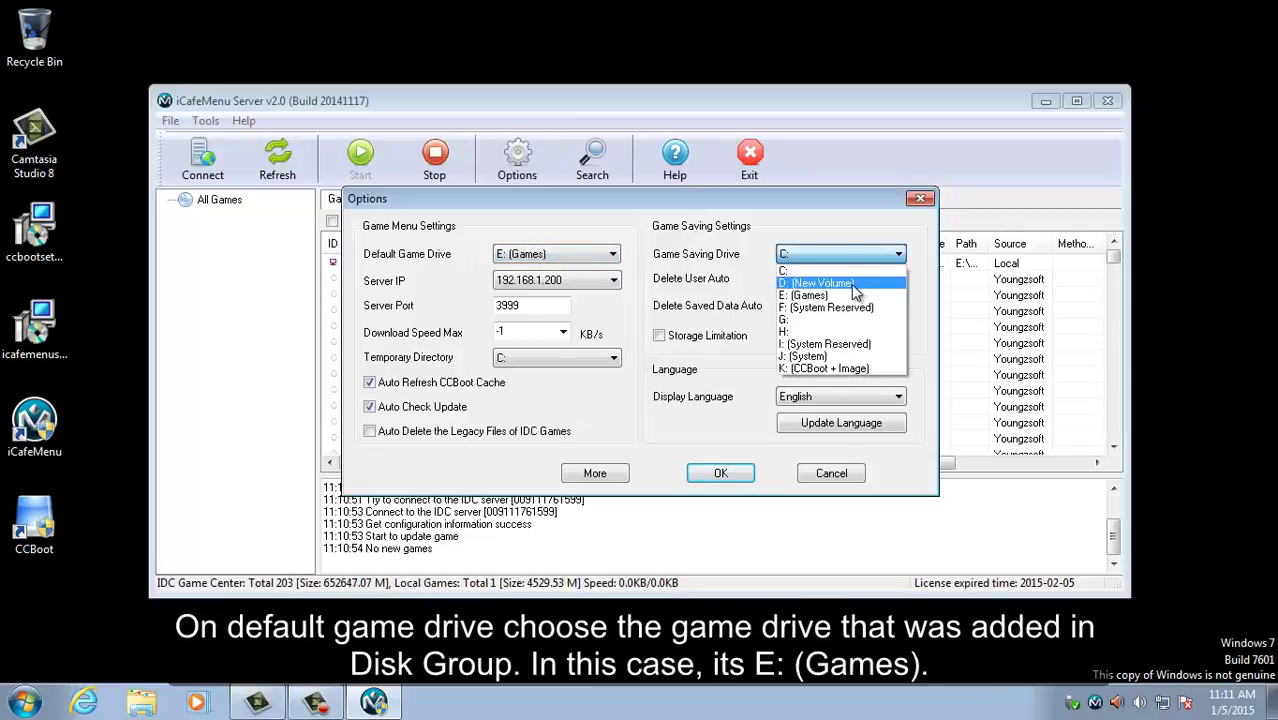
{"action": "left_click", "coordinate": [820, 283]}
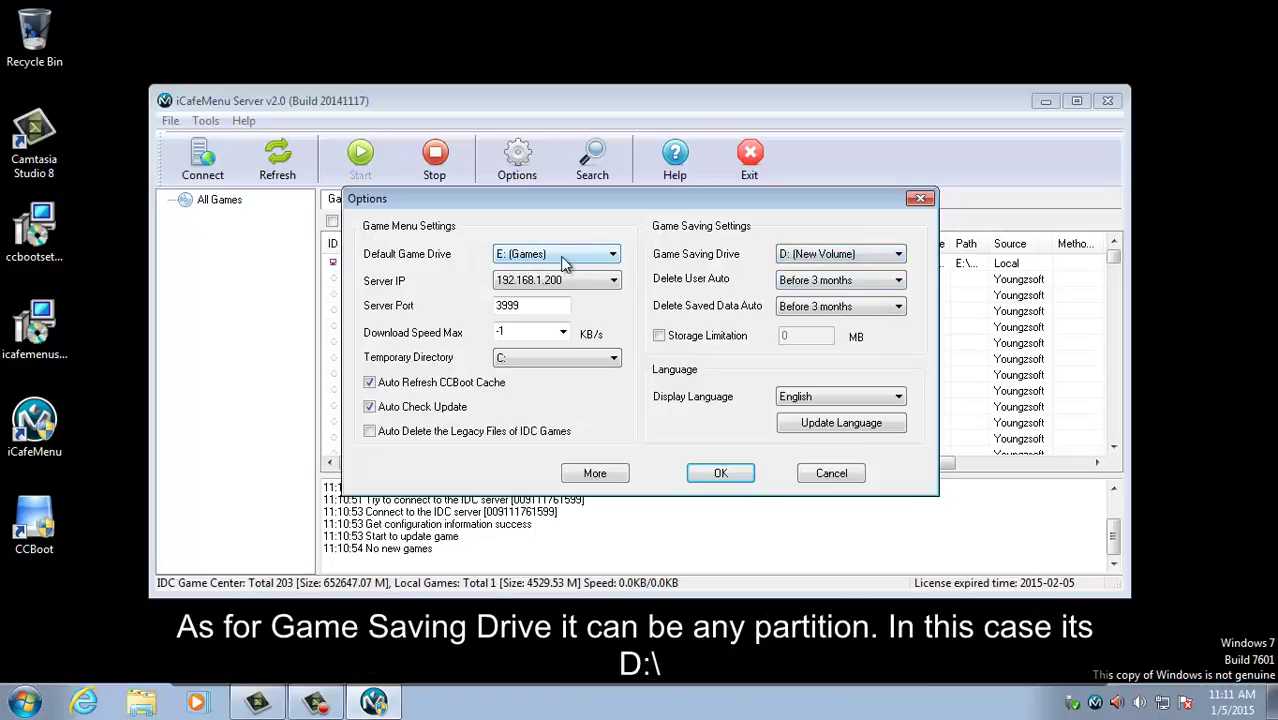
{"action": "left_click", "coordinate": [718, 472]}
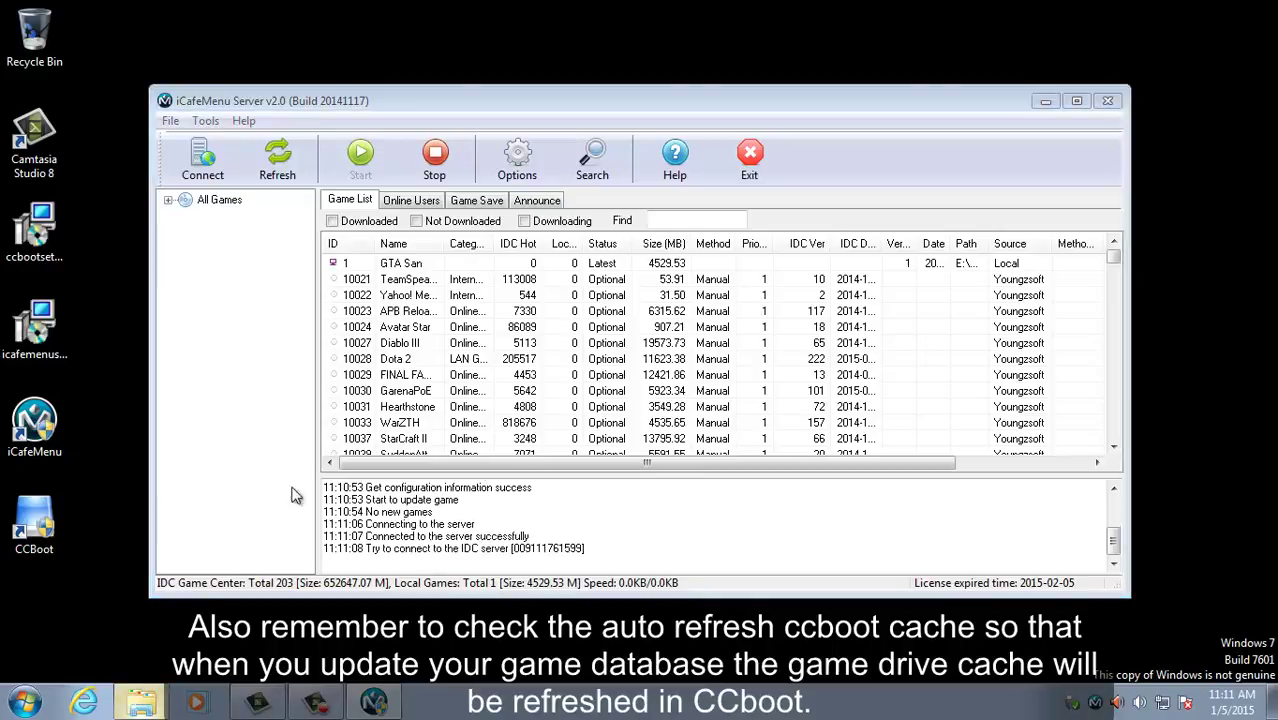
{"action": "left_click", "coordinate": [145, 700]}
Step: Check the iCafeMenu folders on D: and E:, then open E:\iCafeMenu and select all its contents
{"action": "scroll", "coordinate": [100, 290], "scroll_direction": "down", "scroll_amount": 1}
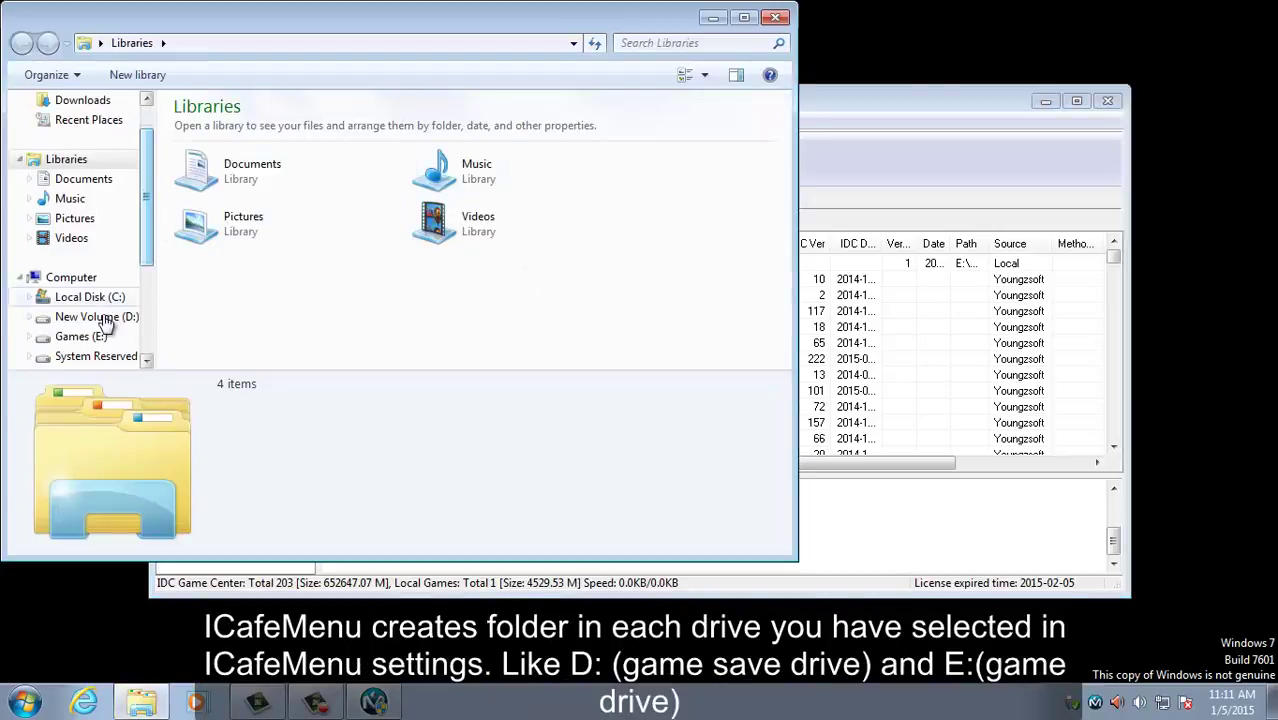
{"action": "left_click", "coordinate": [96, 316]}
{"action": "left_click", "coordinate": [224, 148]}
{"action": "left_click", "coordinate": [220, 129]}
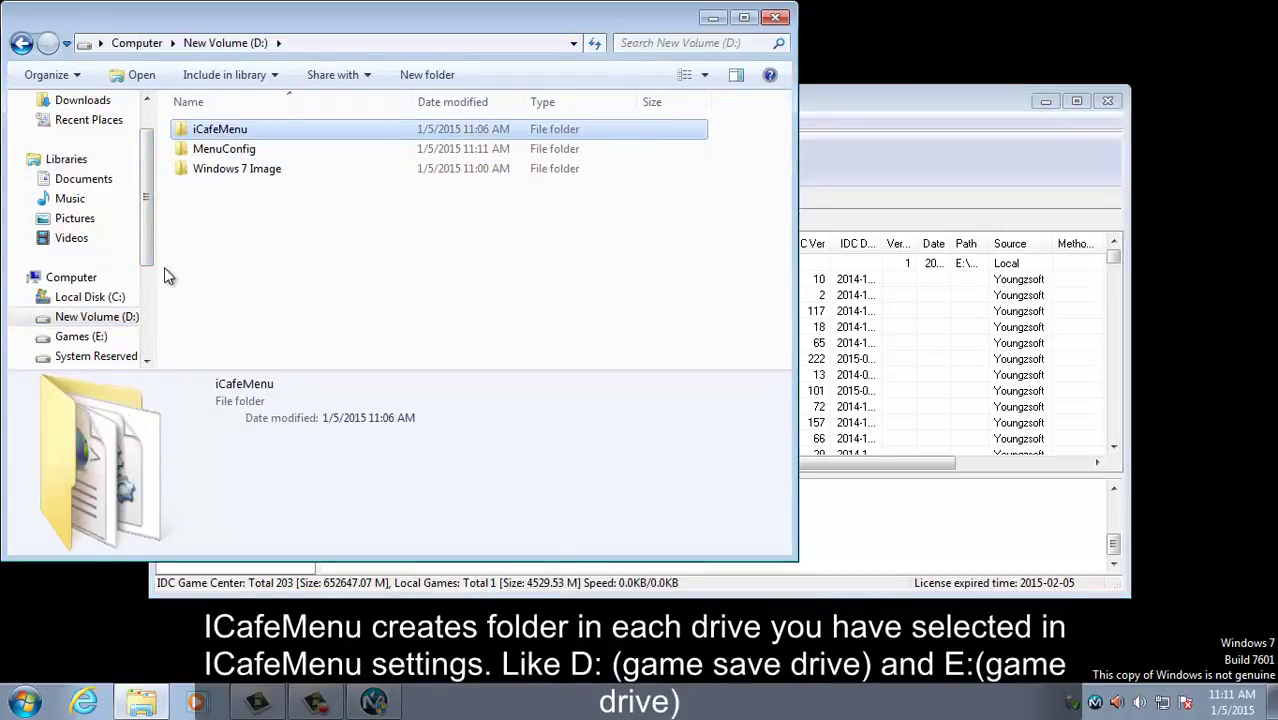
{"action": "left_click", "coordinate": [80, 336]}
{"action": "left_click", "coordinate": [234, 227]}
{"action": "scroll", "coordinate": [234, 240], "scroll_direction": "down", "scroll_amount": 3}
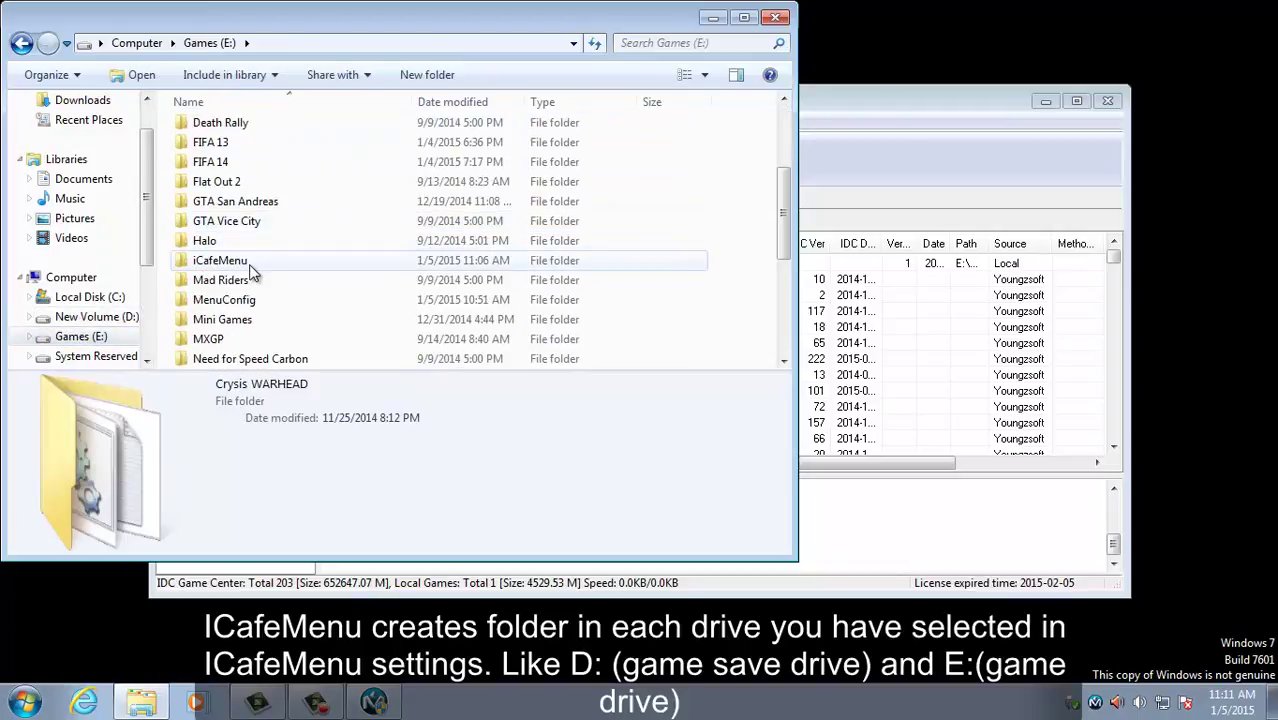
{"action": "left_click", "coordinate": [220, 260]}
{"action": "double_click", "coordinate": [220, 262]}
{"action": "left_click", "coordinate": [216, 170]}
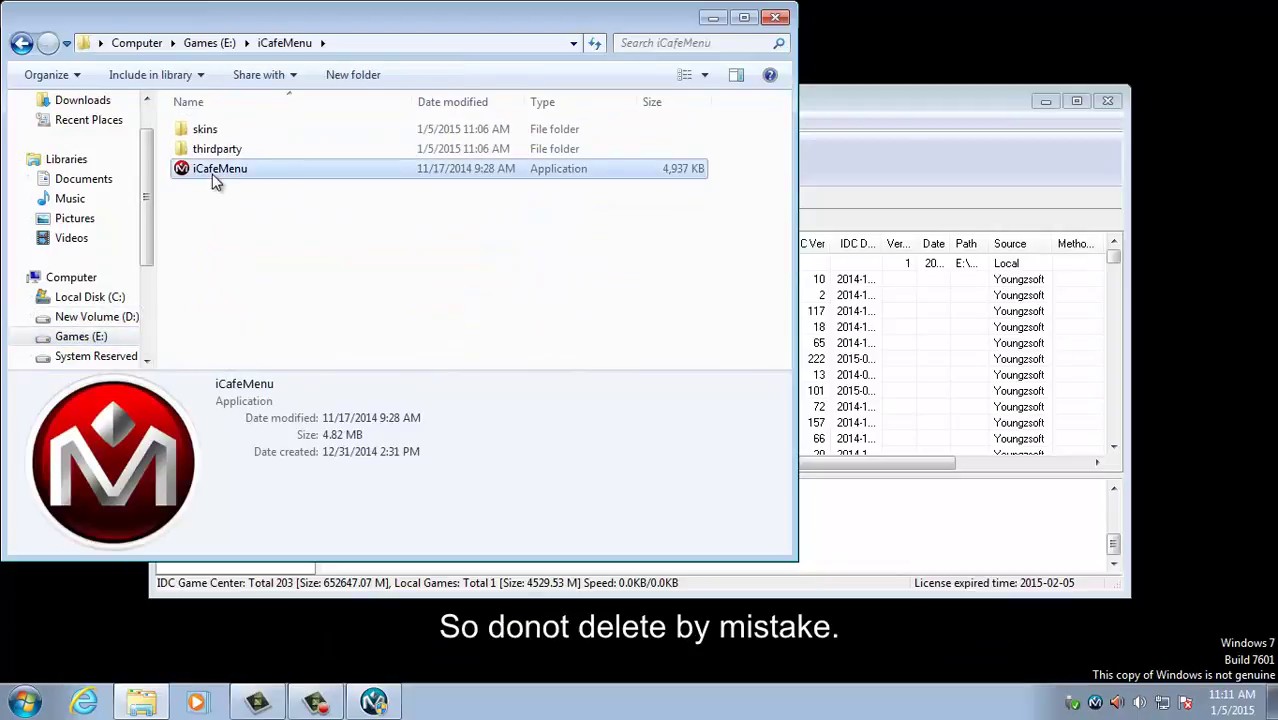
{"action": "left_click_drag", "start_coordinate": [232, 248], "coordinate": [312, 116]}
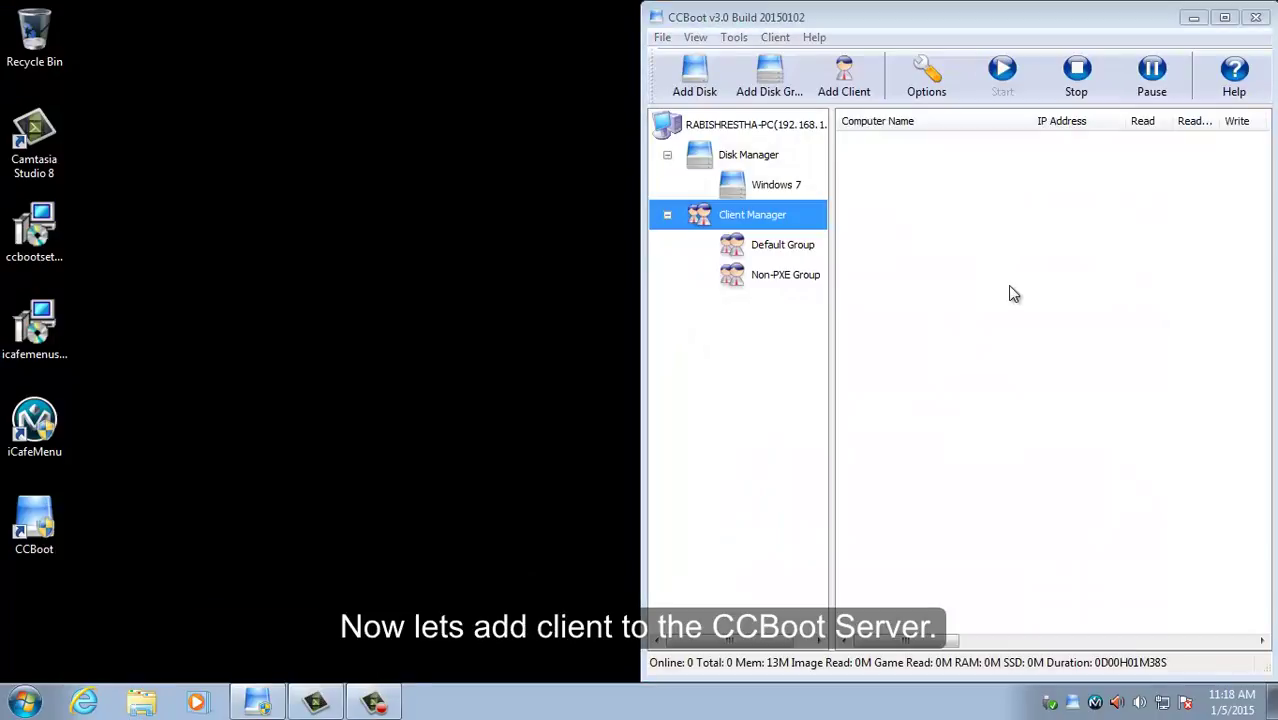
Step: Add a new client with the pasted MAC address and IP 192.168.1.102
{"action": "left_click", "coordinate": [856, 94]}
{"action": "left_click", "coordinate": [927, 195]}
{"action": "type", "text": "44:8A:5B:8B:ED:97"}
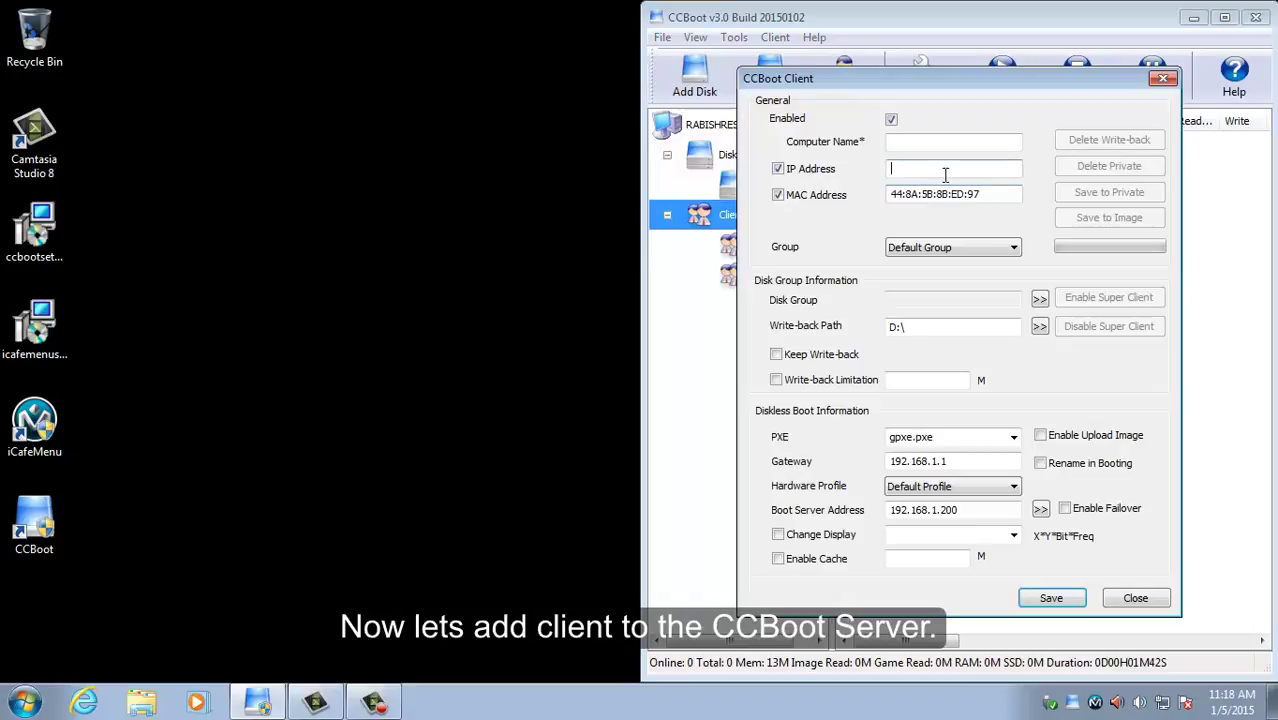
{"action": "left_click", "coordinate": [945, 175]}
{"action": "type", "text": "192.168.1.102"}
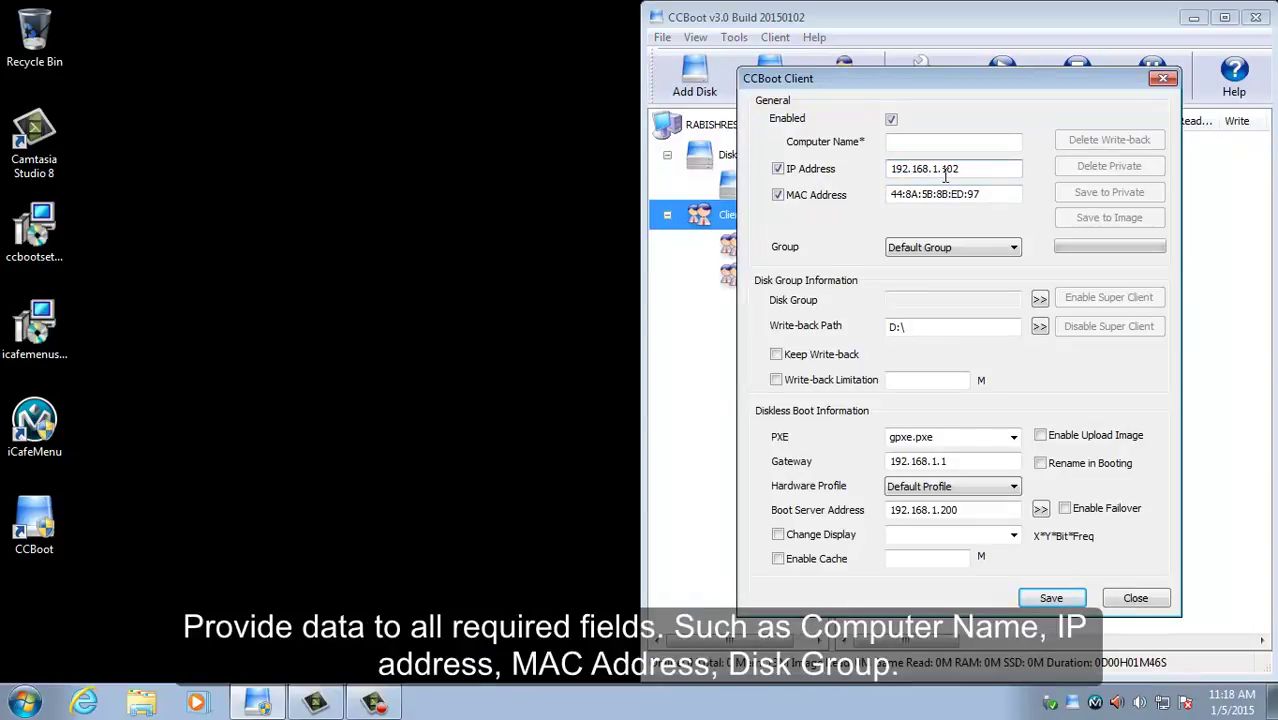
Step: Assign the Windows 7 disk group and gpxex.pxe boot file, name it PC1, and save
{"action": "left_click", "coordinate": [1040, 299]}
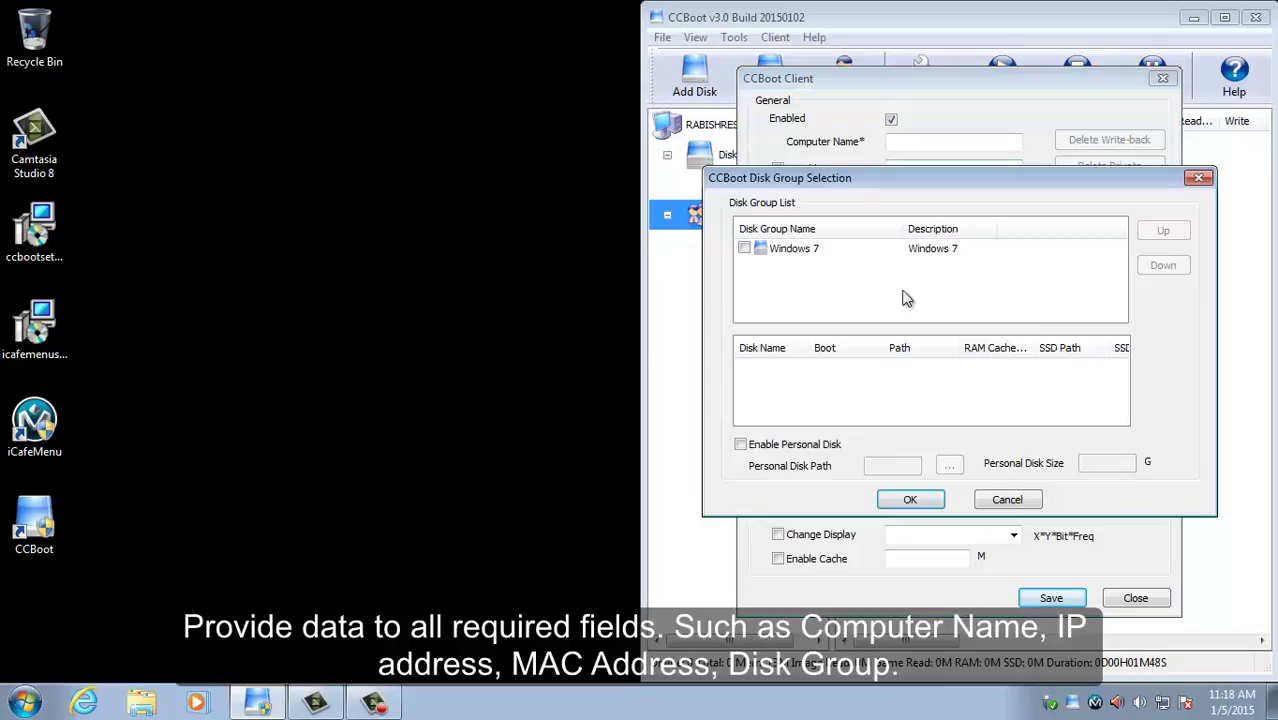
{"action": "left_click", "coordinate": [745, 249]}
{"action": "left_click", "coordinate": [798, 252]}
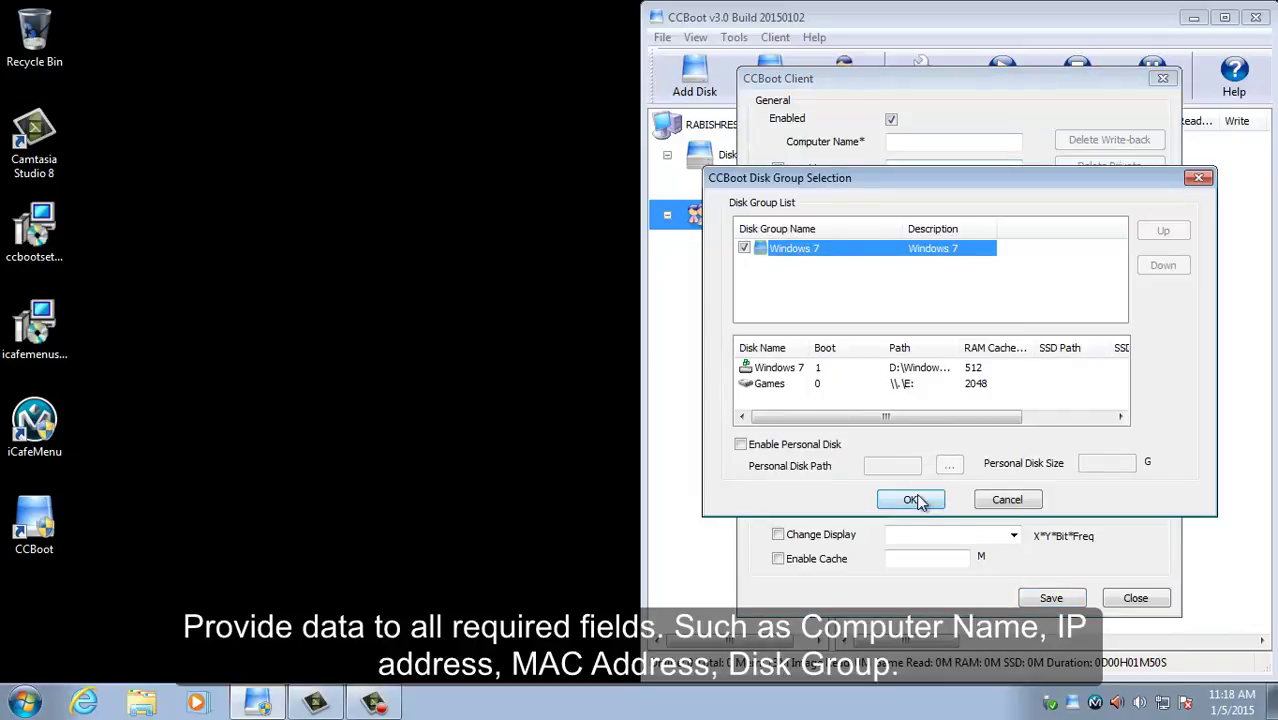
{"action": "left_click", "coordinate": [910, 499]}
{"action": "left_click", "coordinate": [938, 441]}
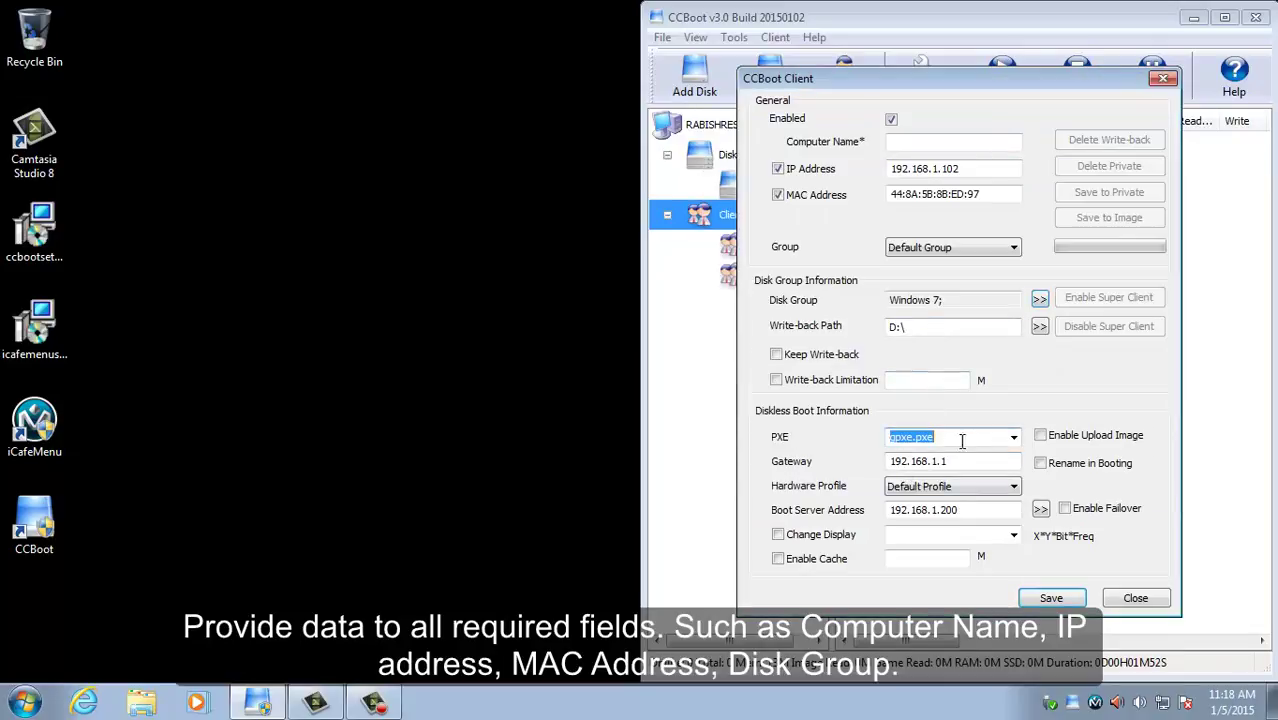
{"action": "left_click", "coordinate": [1013, 437]}
{"action": "left_click", "coordinate": [999, 462]}
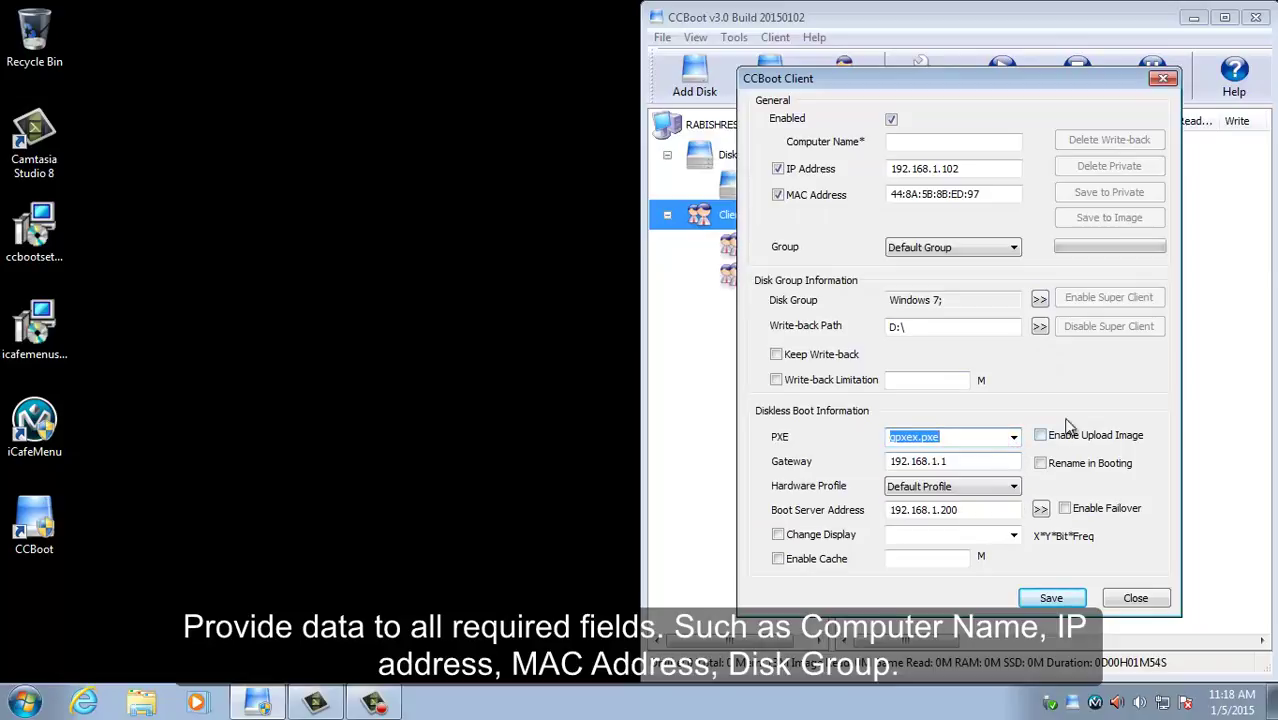
{"action": "left_click", "coordinate": [916, 141]}
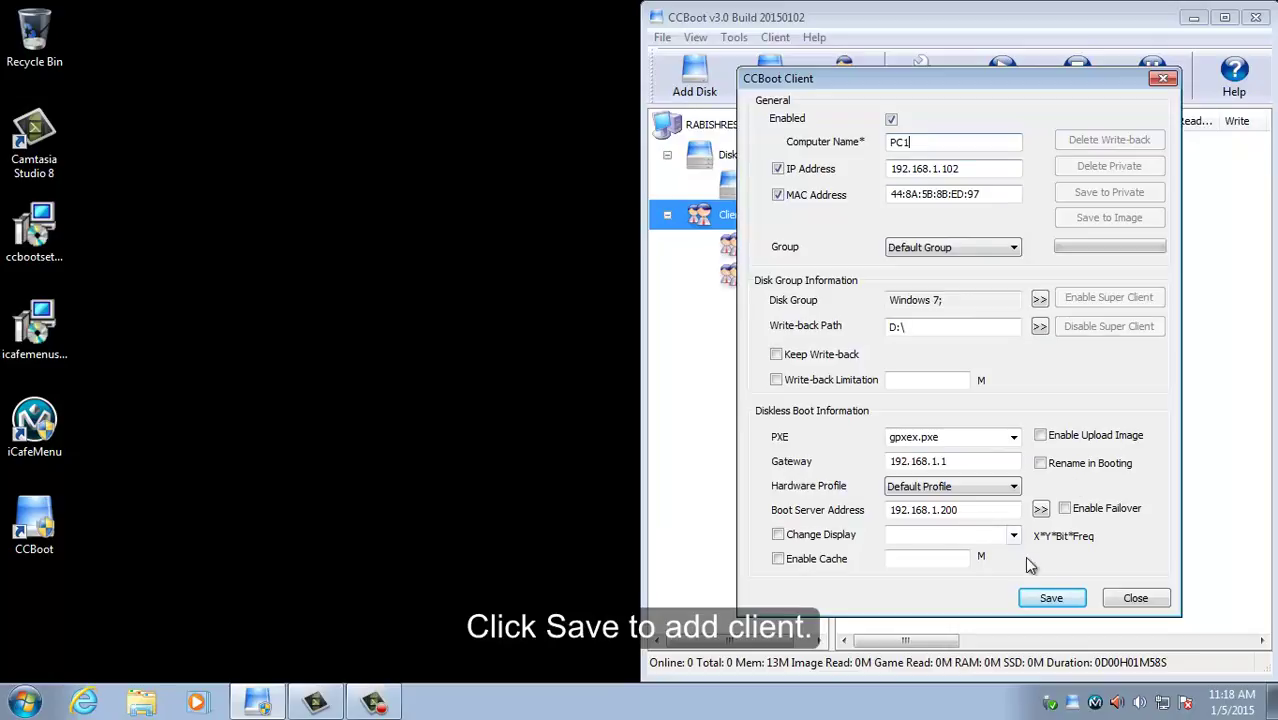
{"action": "left_click", "coordinate": [1049, 597]}
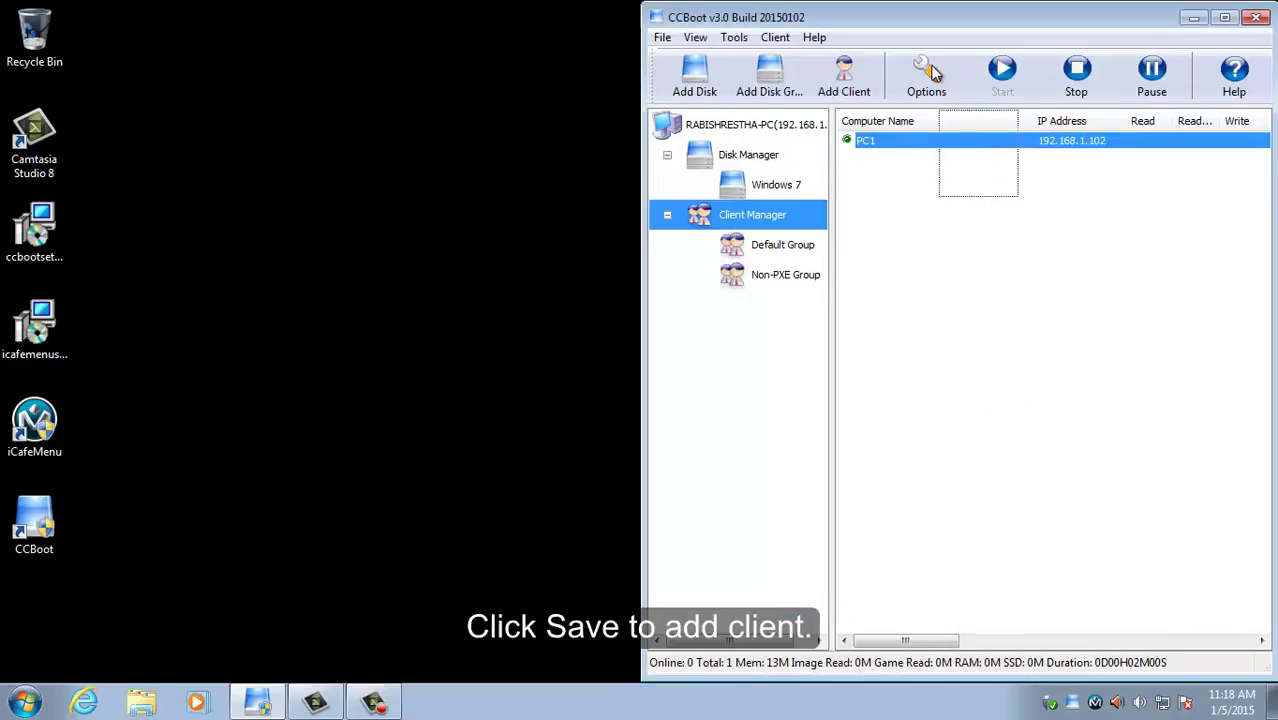